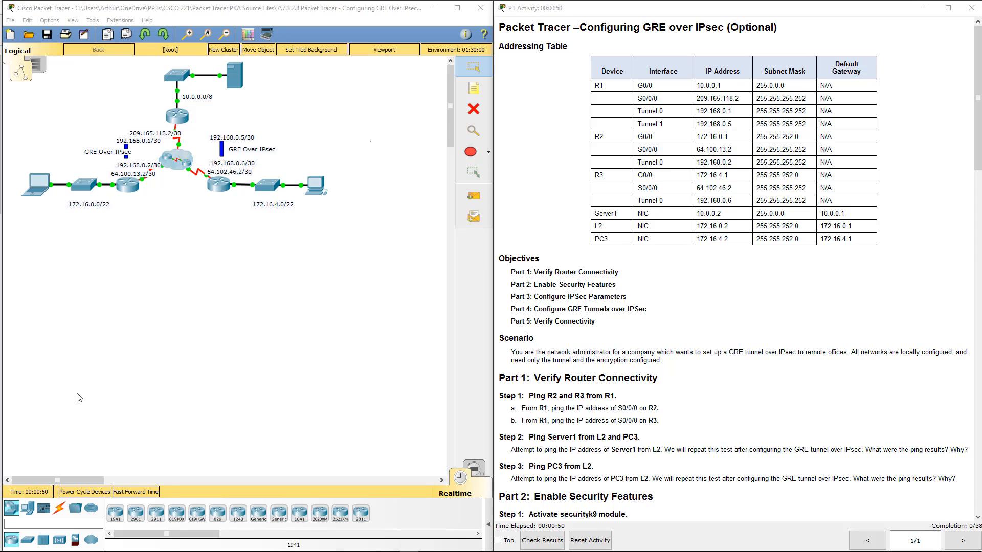
- Review the activity's addressing table, objectives and scenario, continuing down to the security feature instructions
left_click(695, 319)
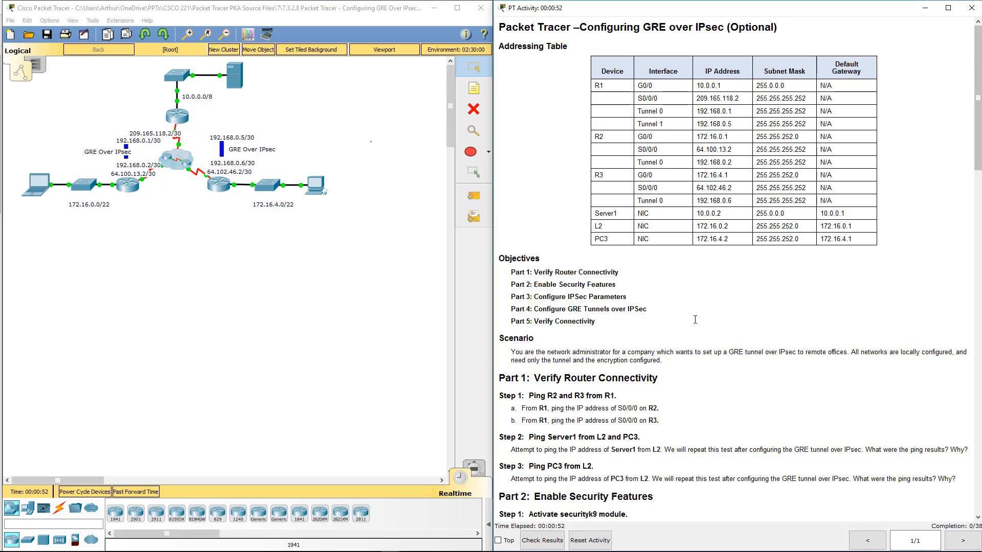
left_click_drag(505, 46, 663, 361)
scroll(697, 323, "down", 2)
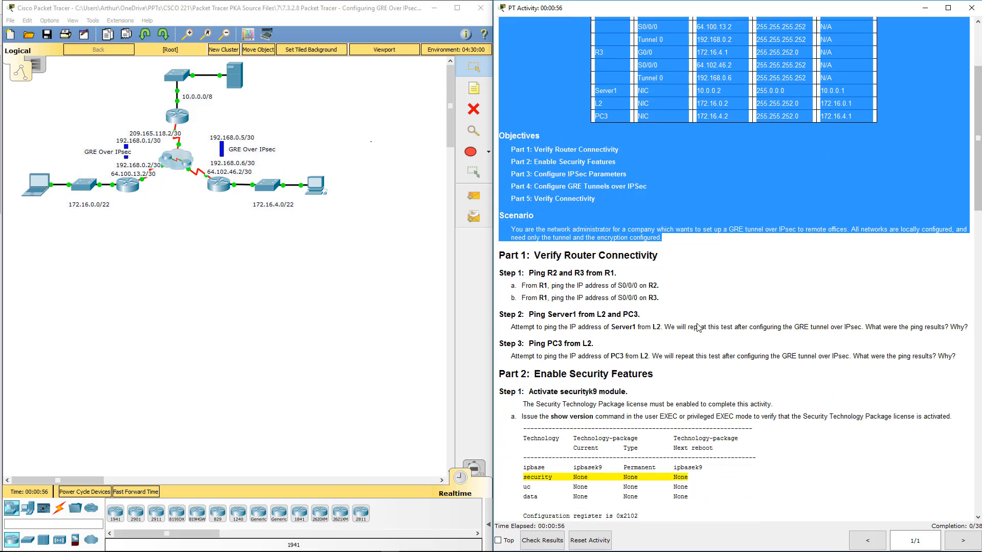
scroll(698, 328, "down", 4)
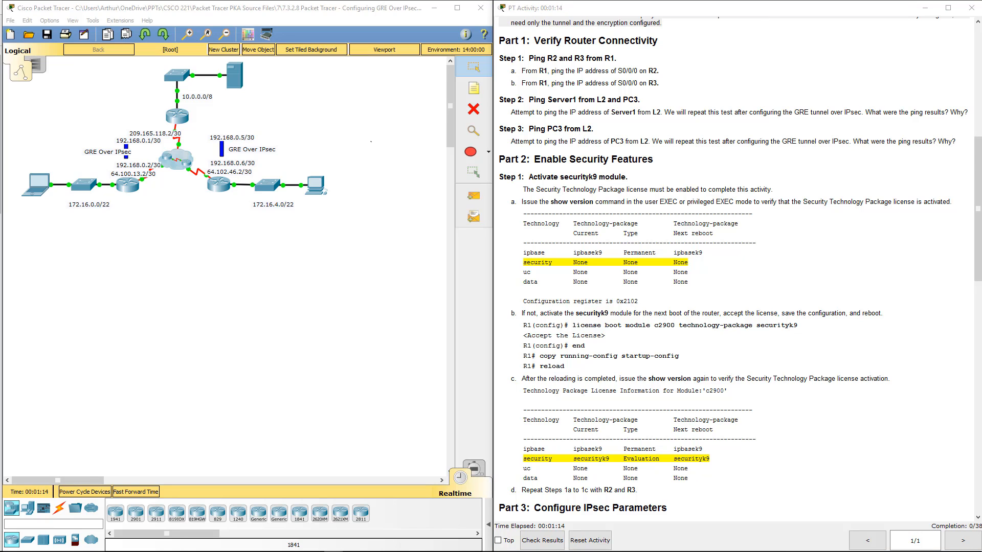
left_click_drag(650, 317, 0, 246)
left_click_drag(577, 189, 573, 176)
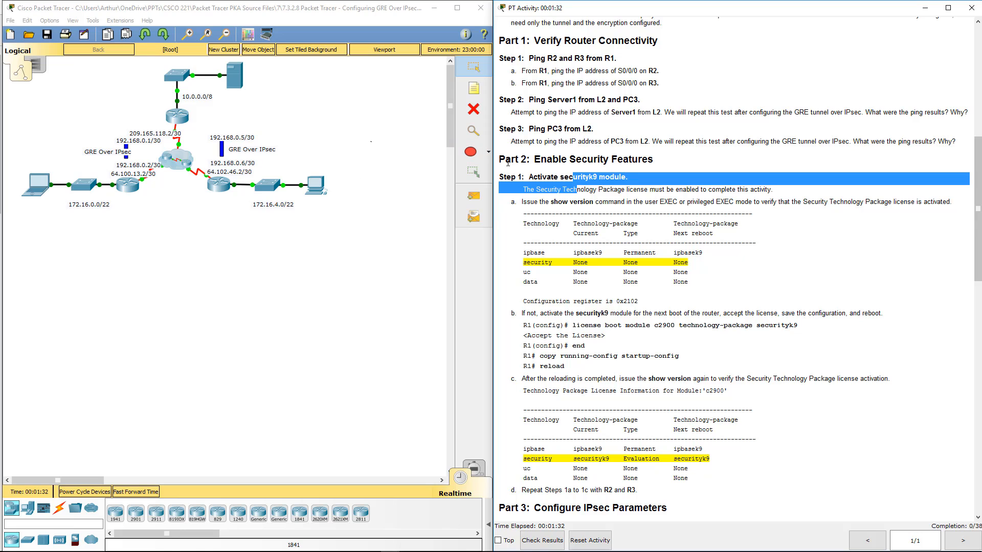
- Read the Part 1 ping tests and the Part 2 instructions for activating the securityk9 module
left_click(537, 140)
left_click_drag(522, 70, 649, 85)
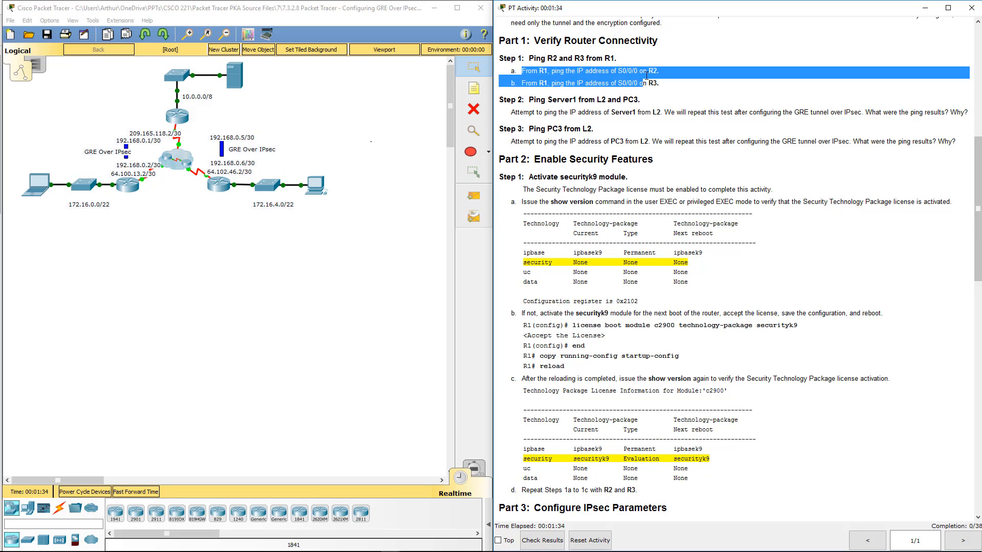
left_click(558, 112)
left_click_drag(521, 124, 851, 112)
left_click(538, 142)
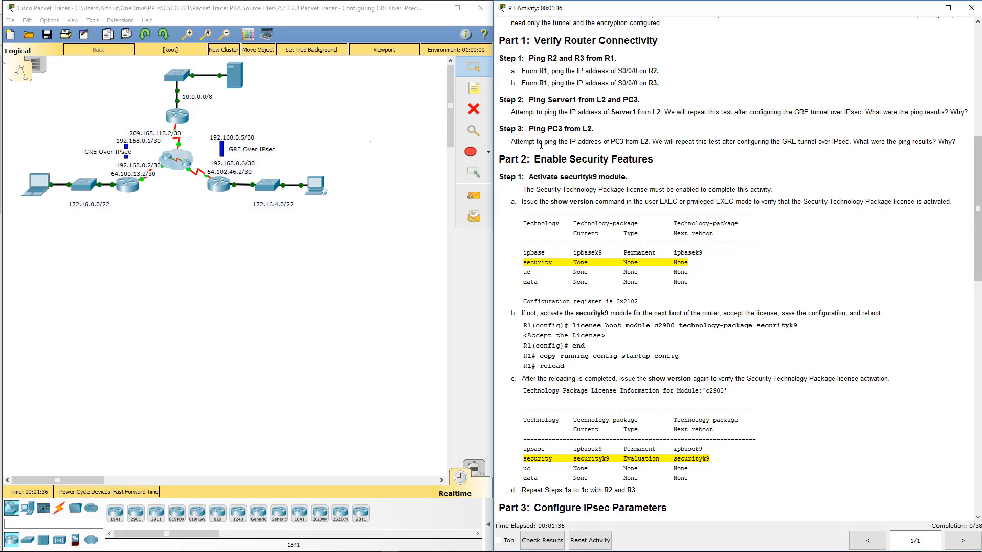
left_click_drag(532, 143, 817, 143)
key("alt+Tab")
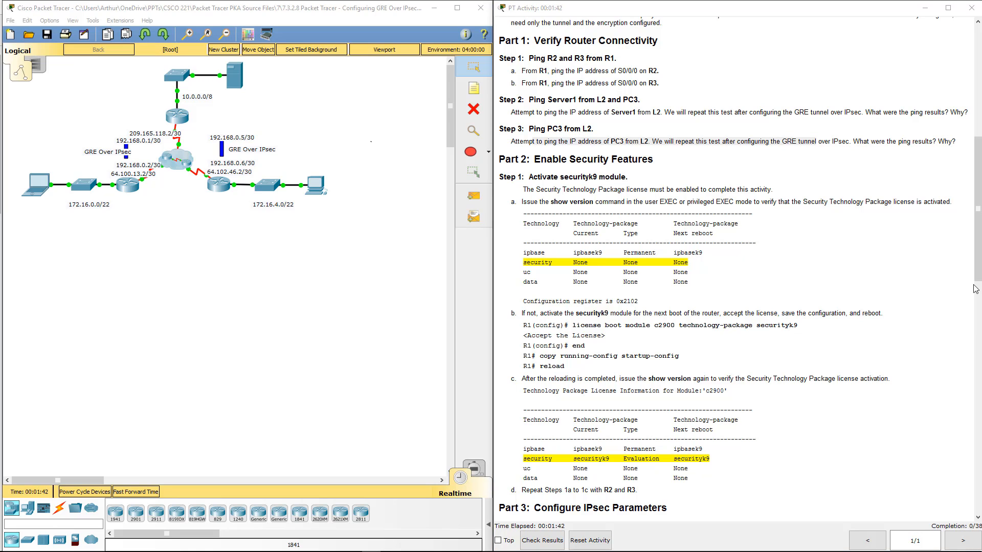
left_click(682, 197)
scroll(659, 185, "down", 3)
scroll(657, 181, "down", 2)
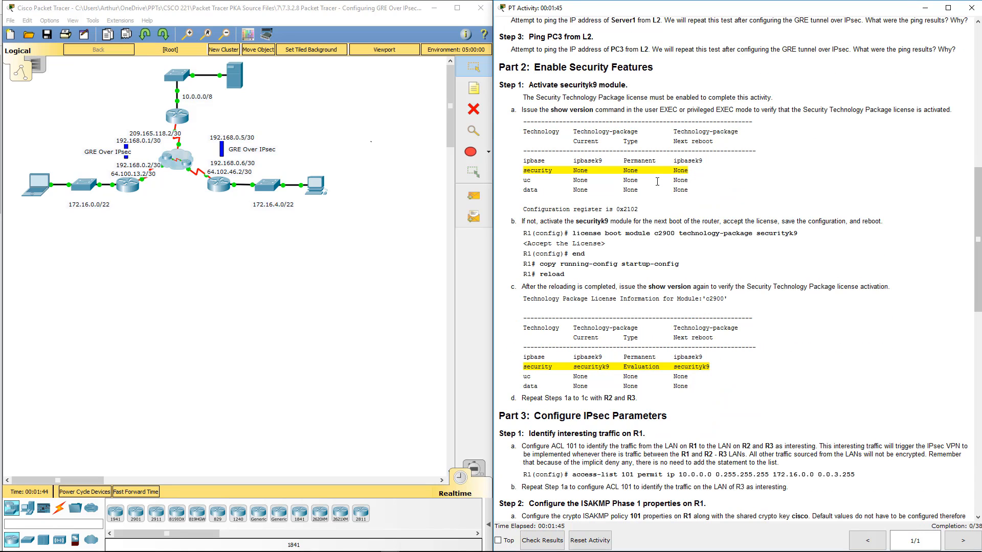
left_click(342, 243)
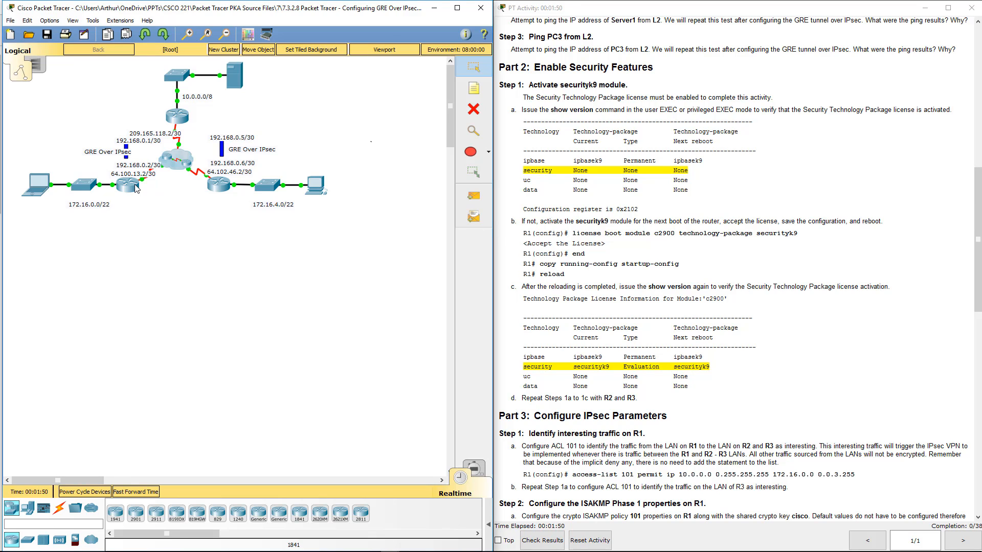
left_click(137, 189)
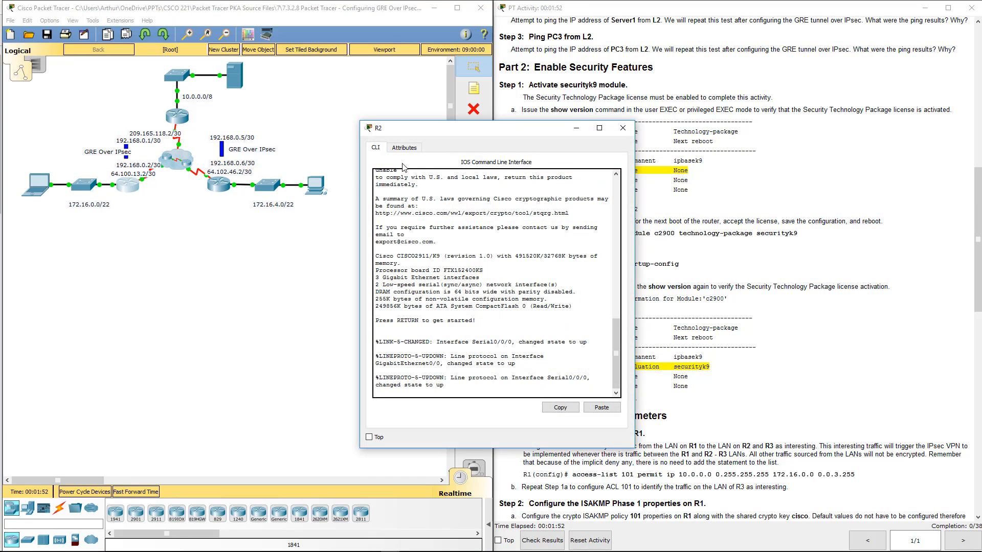
left_click(623, 128)
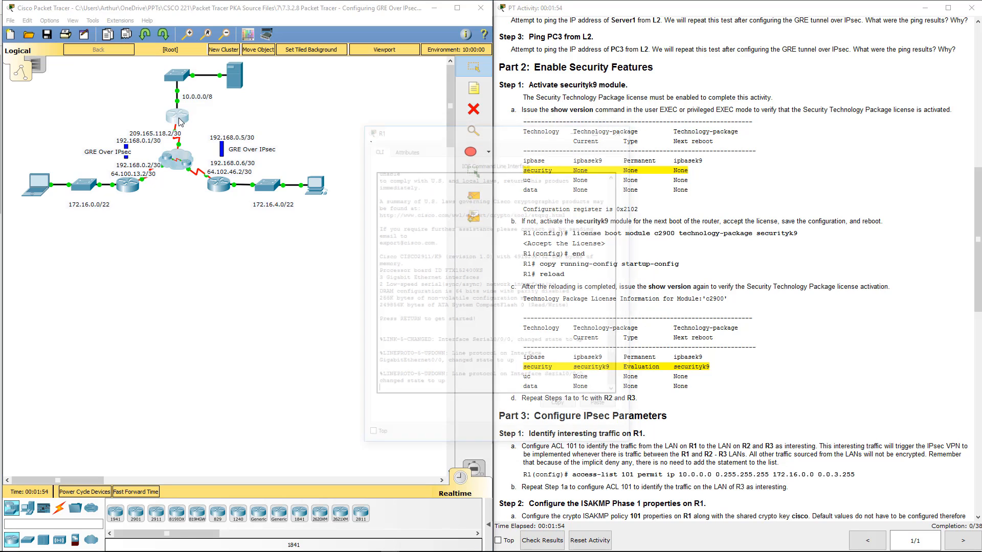
- Open router R1's command line and enter privileged EXEC mode
left_click(180, 120)
left_click_drag(416, 136, 194, 170)
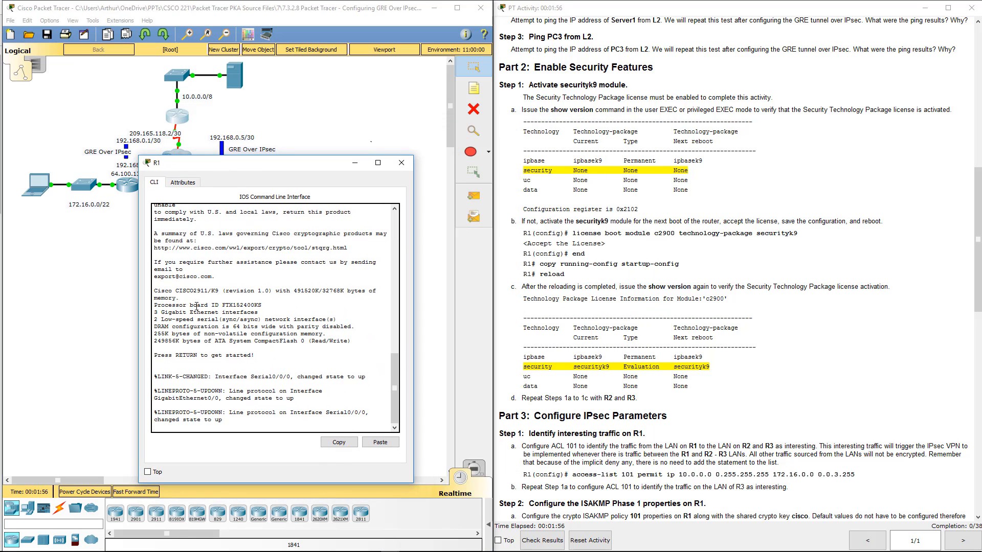
key("Return")
key("Return")
type("emn")
key("Return")
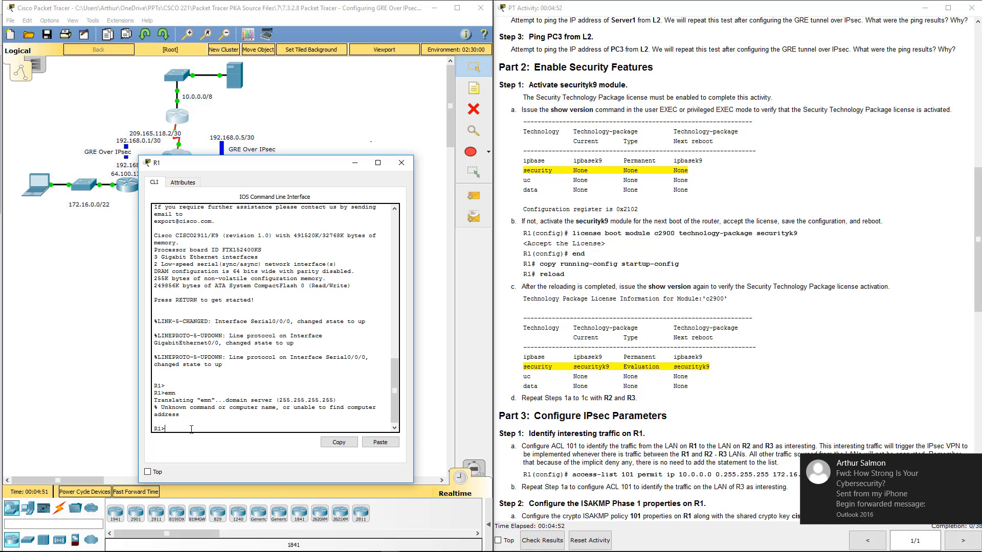
type("en")
key("Return")
key("Return")
key("Return")
key("Return")
- Display R1's version information and examine the security technology package license
type("s")
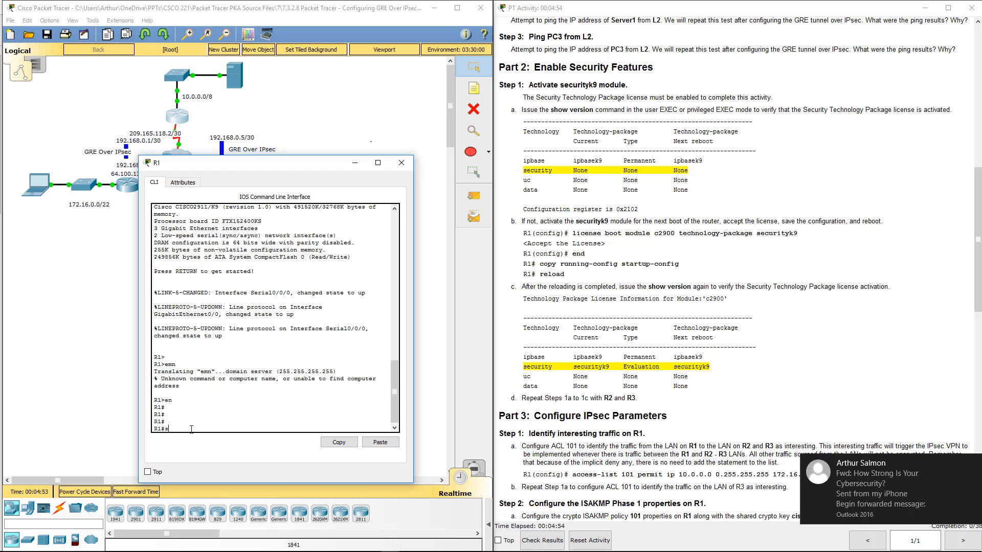
type("how v")
key("Return")
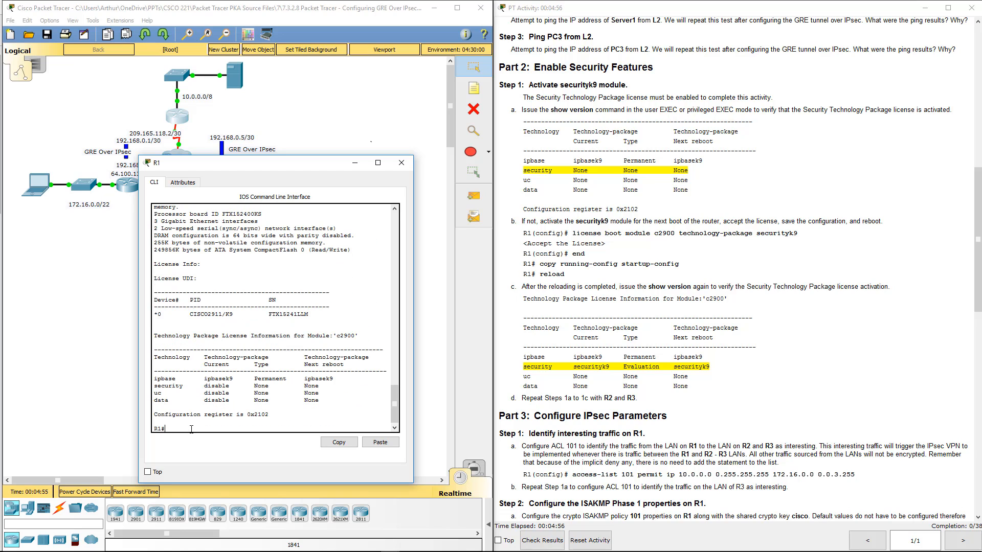
left_click_drag(162, 386, 220, 382)
key("Return")
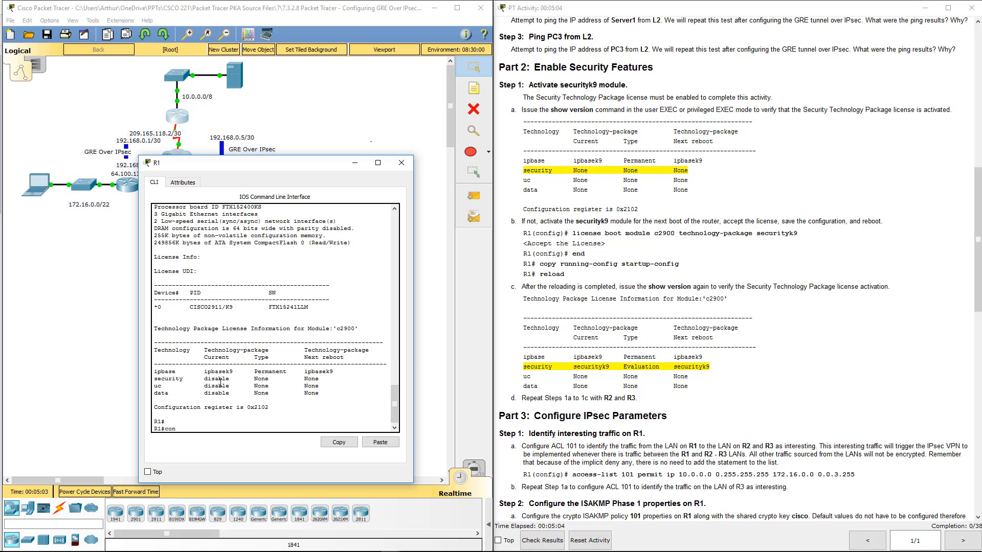
- Enter global configuration mode on R1 and paste the instructions' command "license boot module c2900 technology-package securityk9" at the prompt
key("Return")
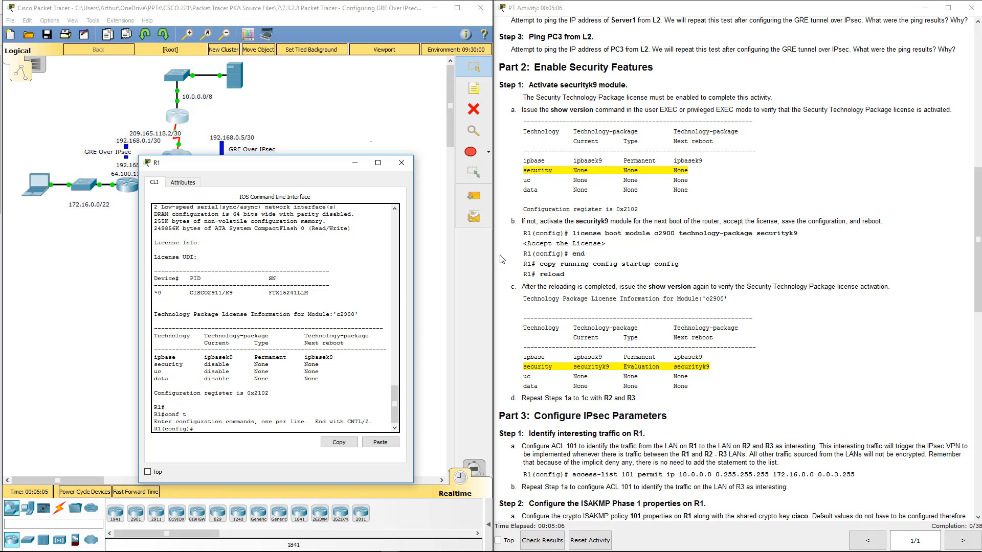
left_click(576, 233)
left_click_drag(573, 233, 844, 236)
key("ctrl+c")
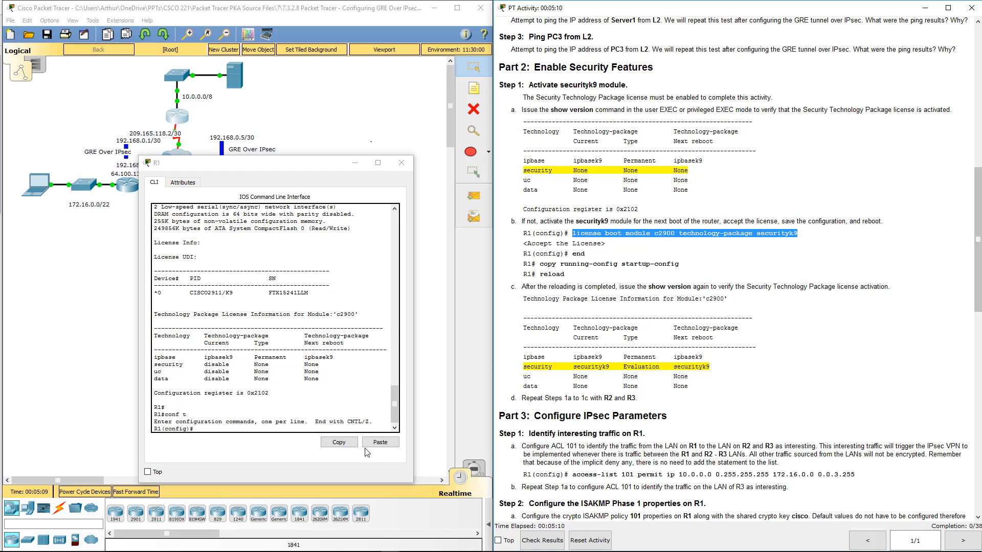
left_click(380, 442)
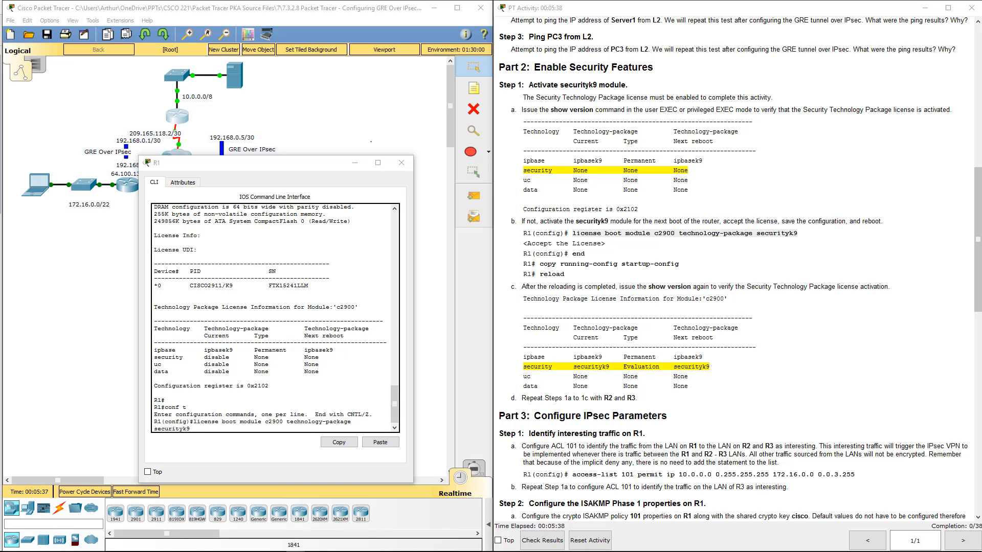
- Widen and reposition the R1 window so the whole license command fits on one line
left_click(252, 471)
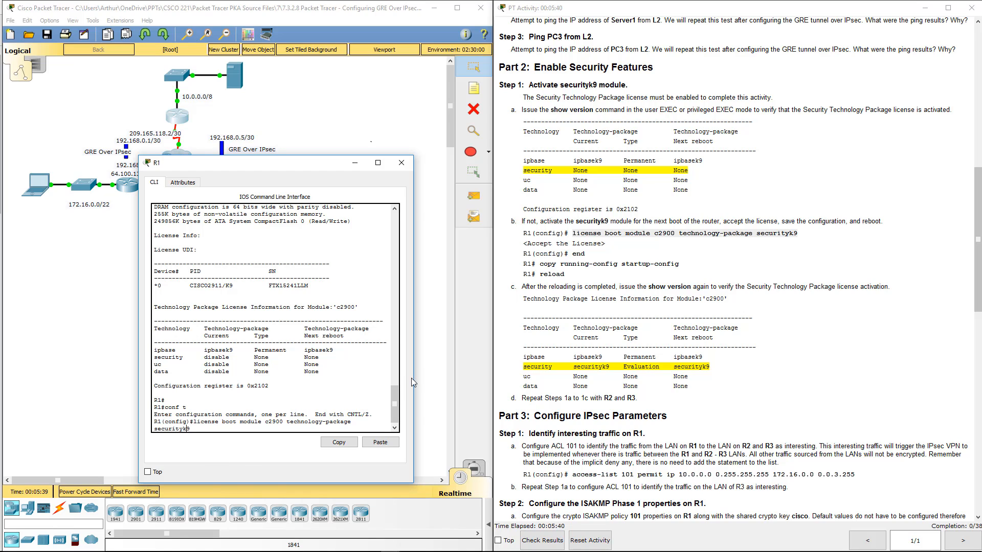
left_click_drag(413, 378, 518, 379)
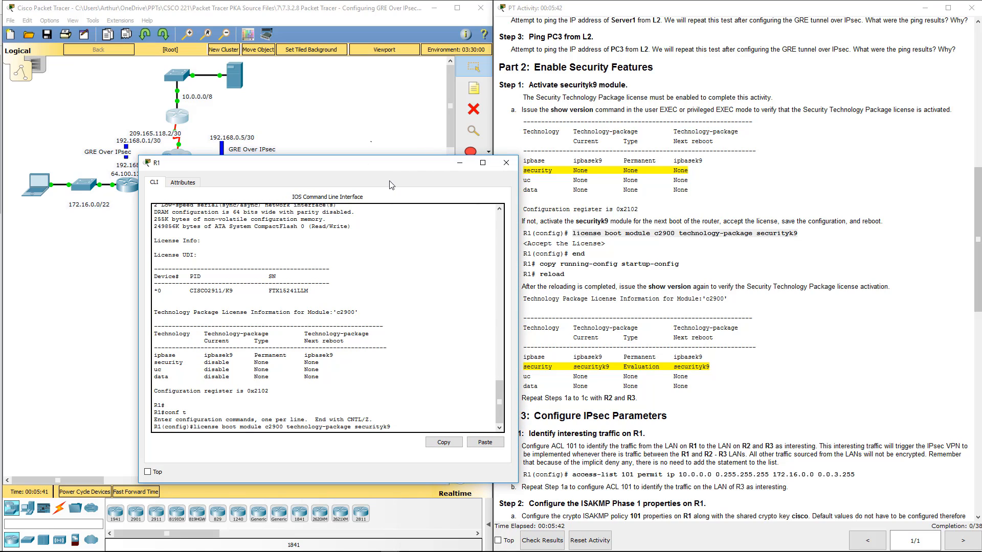
left_click_drag(392, 172, 328, 149)
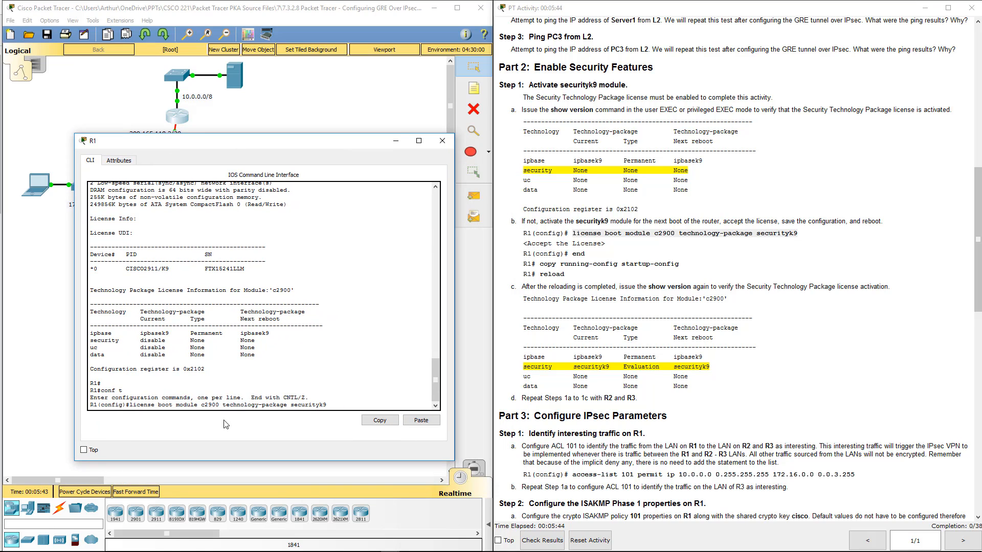
left_click_drag(132, 404, 327, 405)
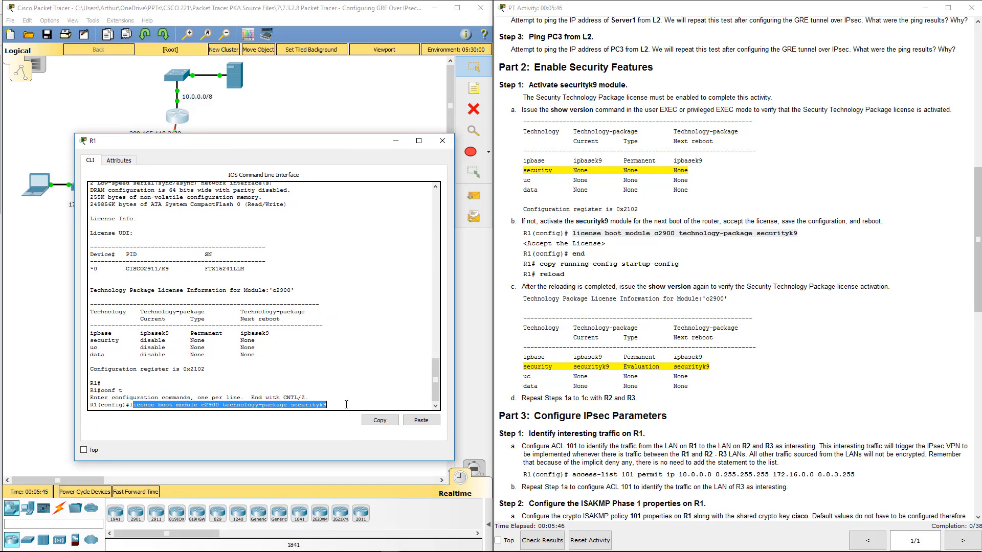
left_click(363, 398)
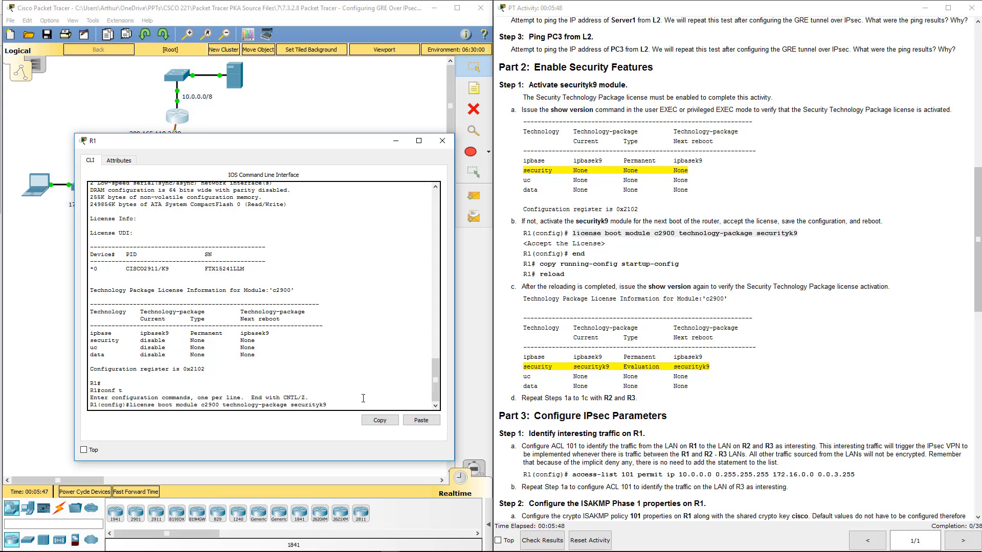
- Execute the pasted securityk9 boot license command on R1 and accept the license agreement
key("Return")
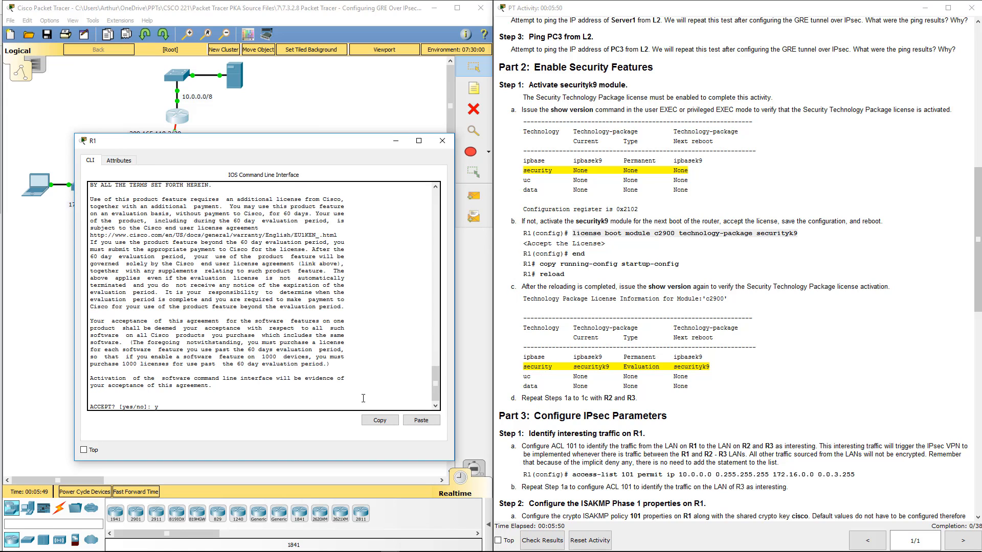
type("y")
key("Return")
- Exit R1's configuration mode back to privileged EXEC mode with the end command
type("re")
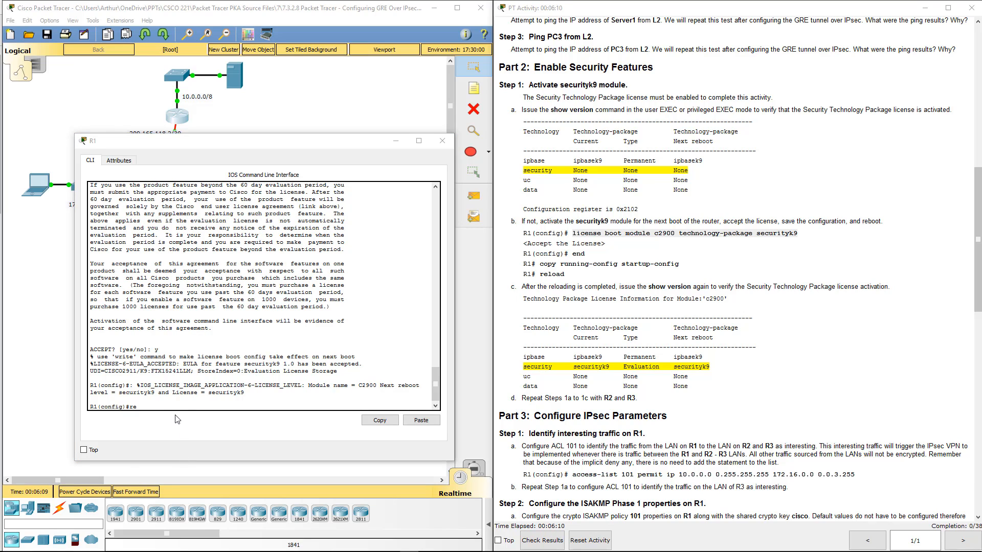
left_click(169, 401)
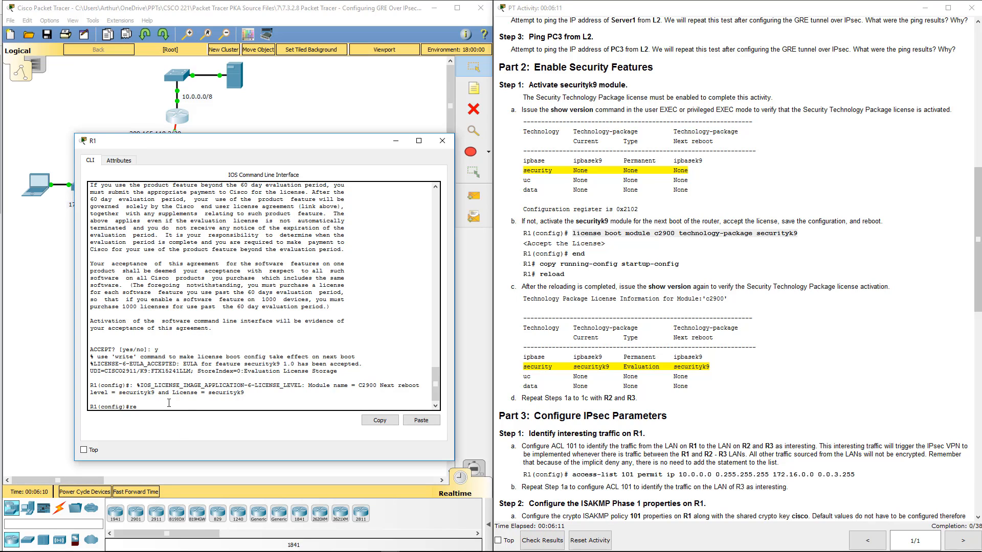
key("BackSpace")
key("BackSpace")
type("end")
key("Return")
- Reload router R1, confirm the reload and close its window
key("Return")
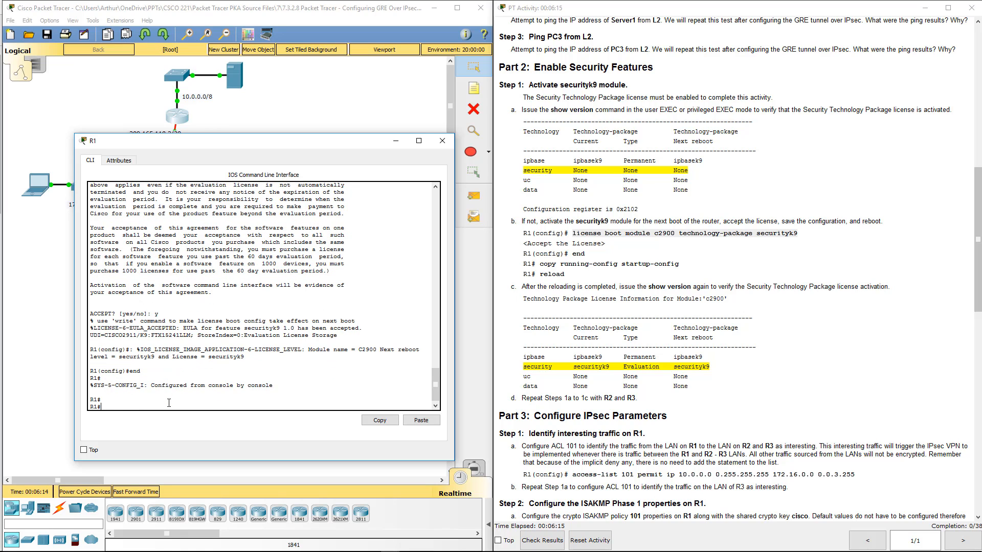
type("reload")
key("Return")
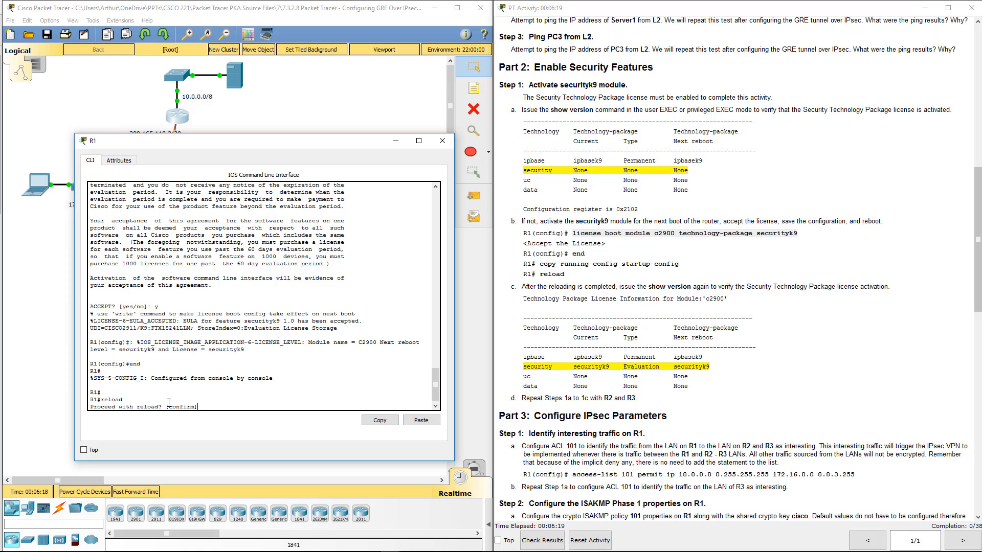
key("Return")
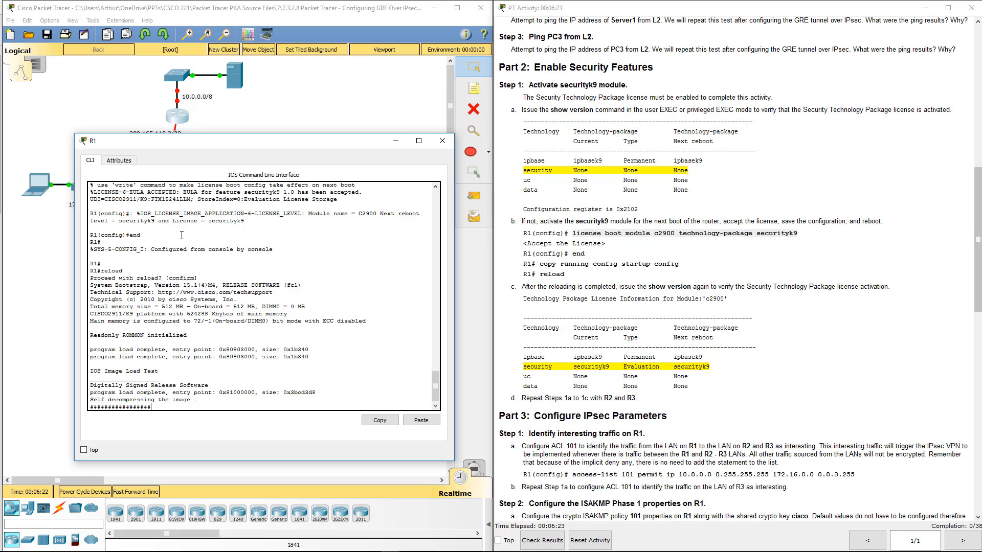
left_click(614, 232)
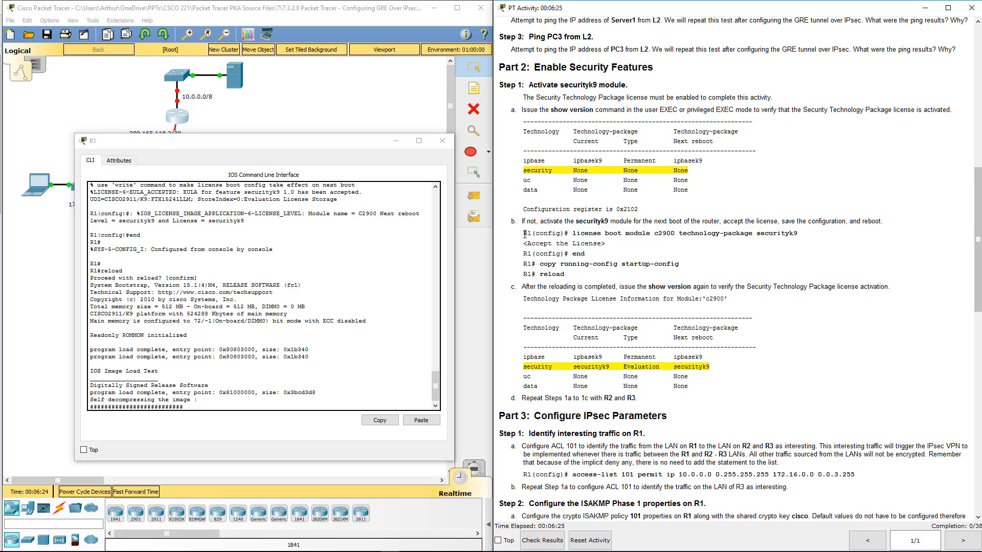
left_click(442, 141)
- Open router R2's command line and enter global configuration mode
left_click(127, 187)
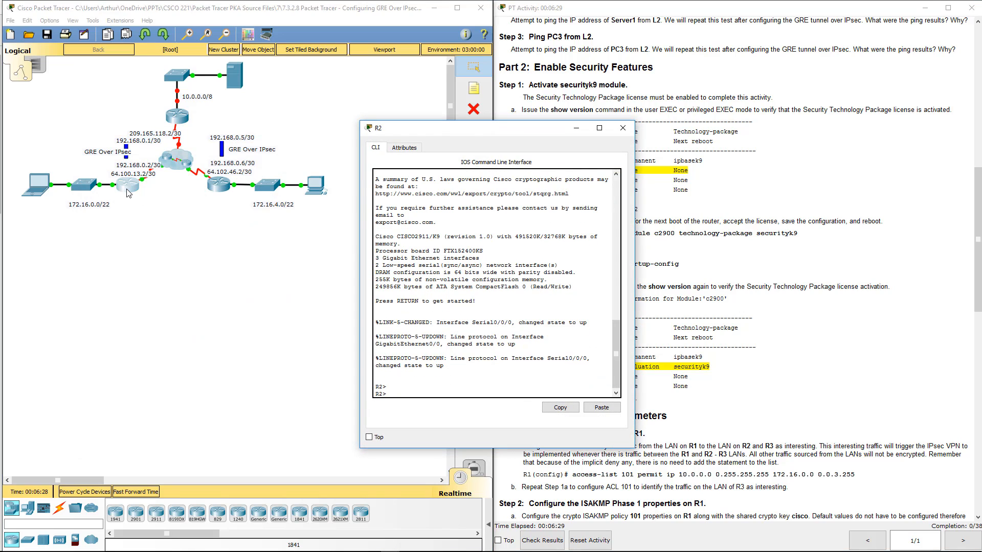
type("en")
key("Return")
type("con")
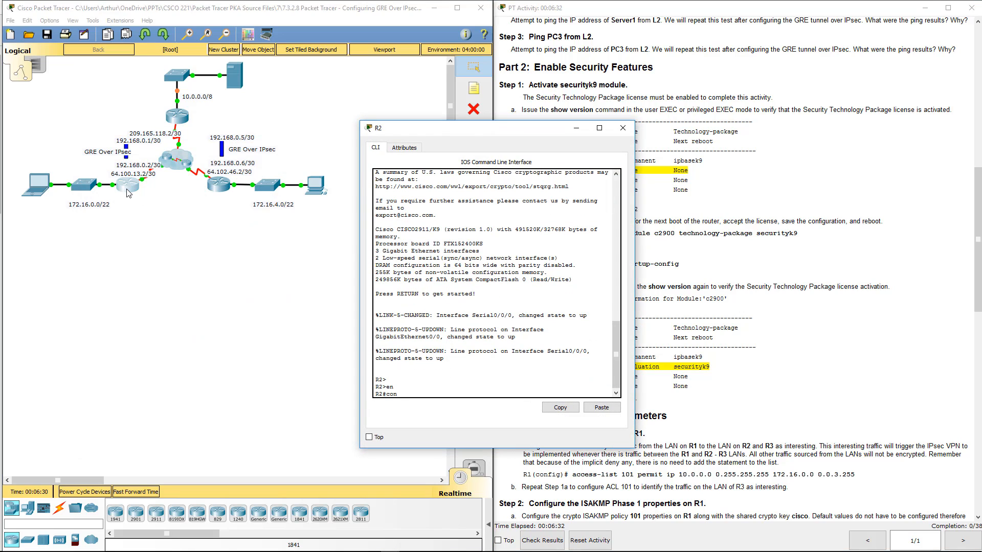
type("f t")
key("Return")
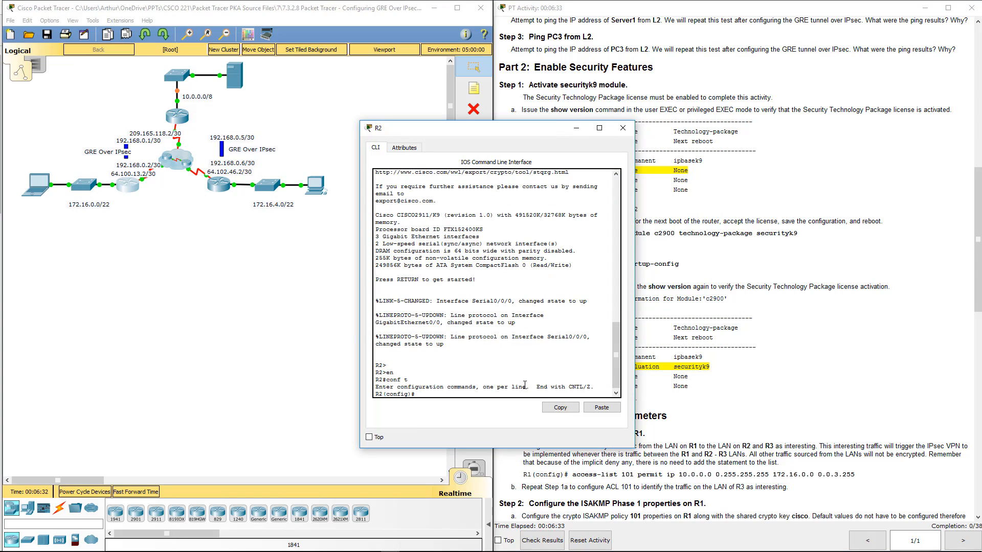
- Execute the pasted securityk9 boot license command on R2 and accept the license agreement
left_click(587, 410)
key("Return")
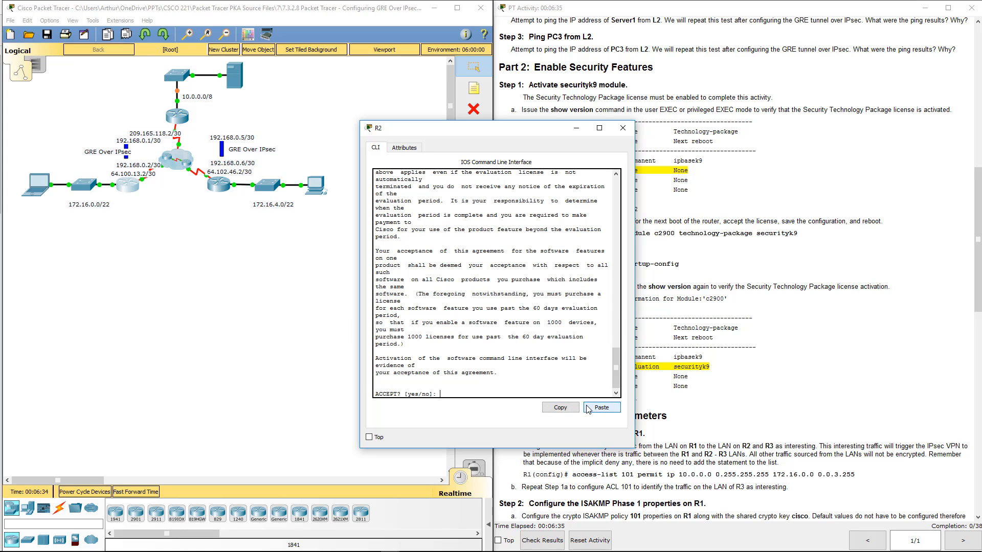
type("y")
key("Return")
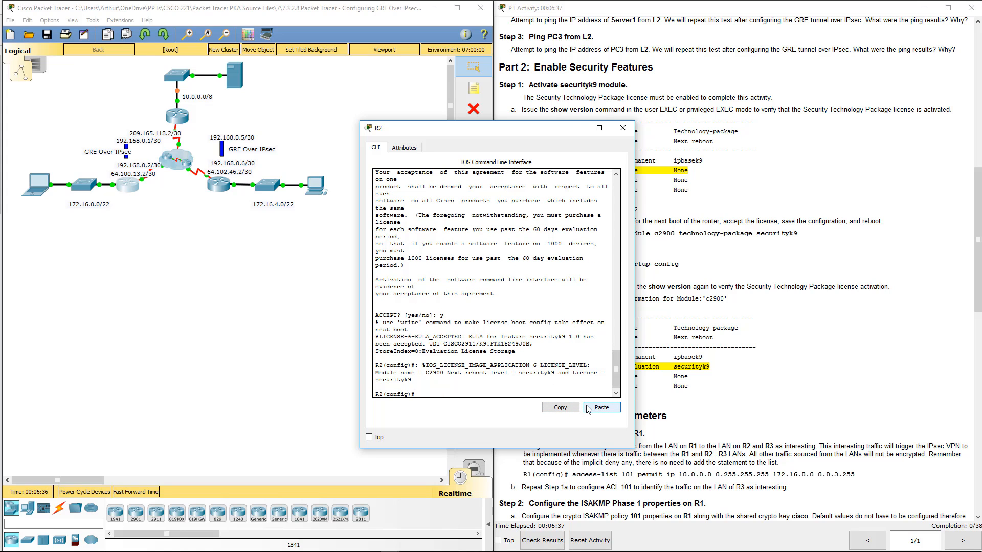
- Leave R2's configuration mode with the end command, reload the router and close its window
type("end")
key("Return")
type("reload")
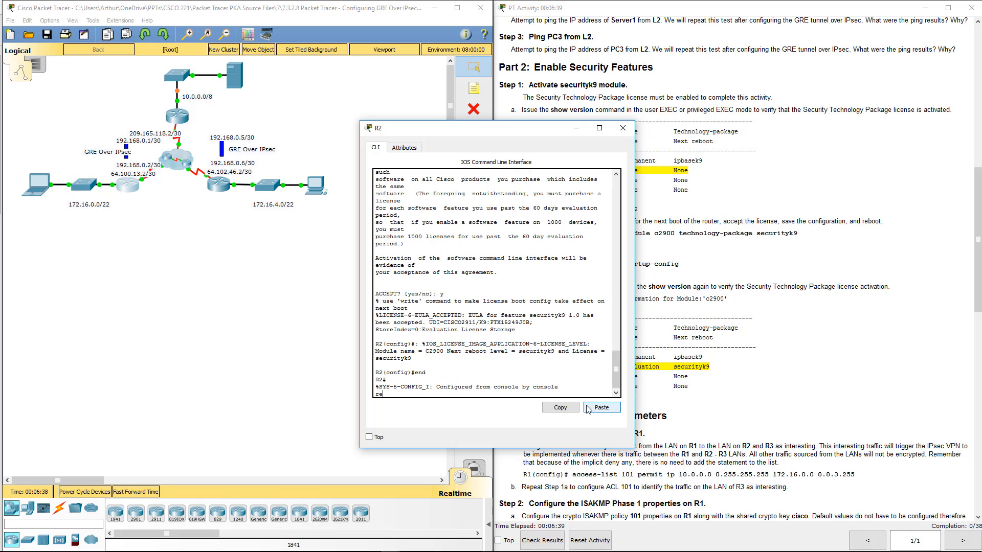
key("Return")
key("Return")
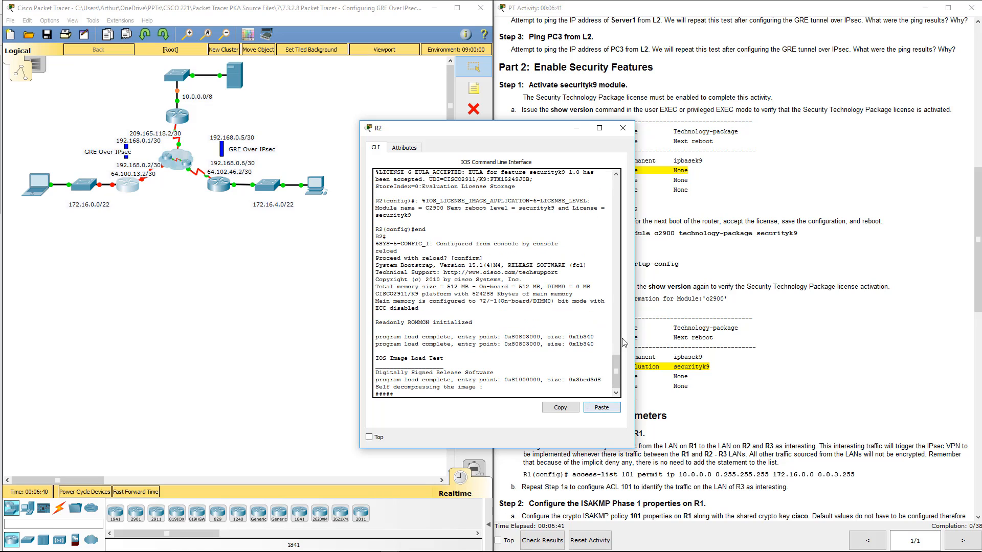
left_click(622, 128)
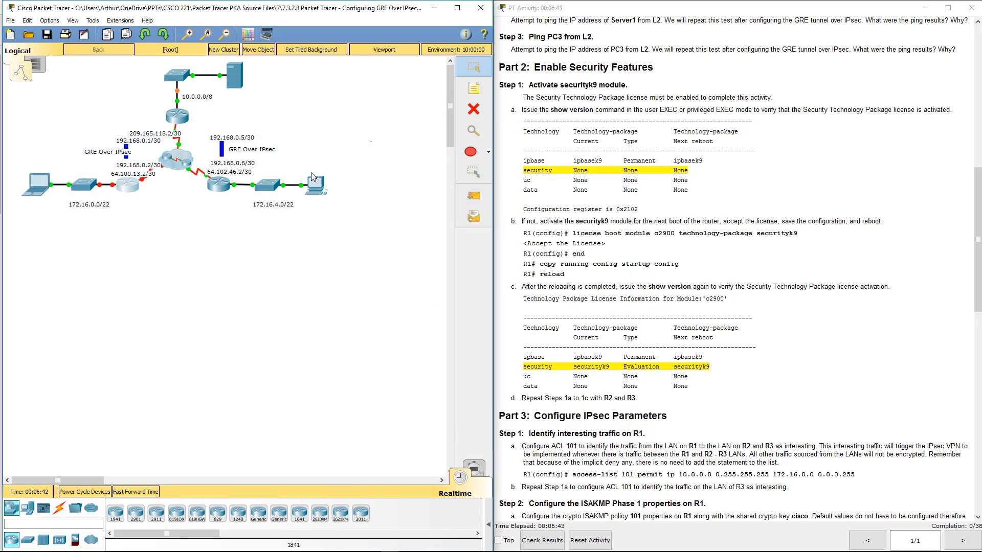
- Open router R3's command line and enter global configuration mode
left_click(219, 184)
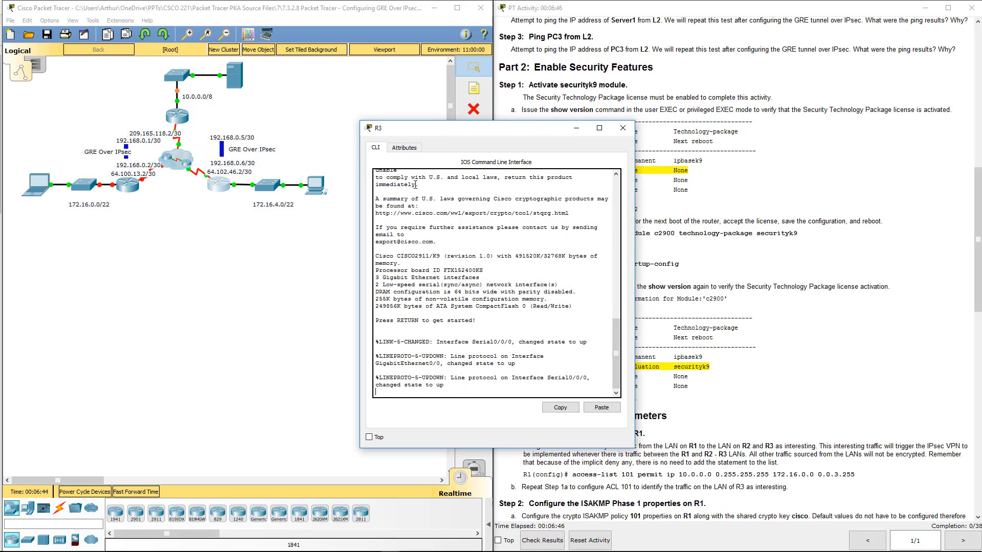
key("Return")
key("Return")
type("en")
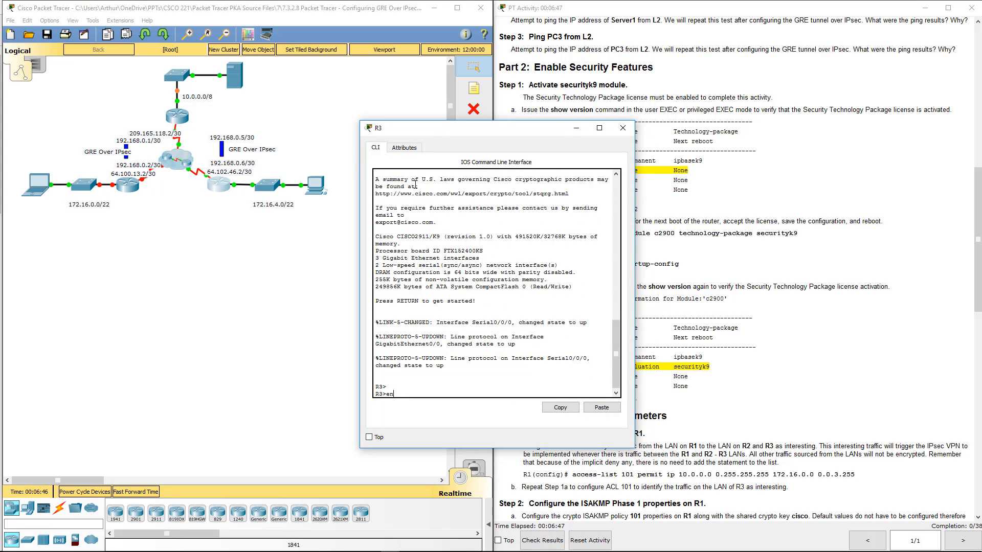
key("Return")
type("conf")
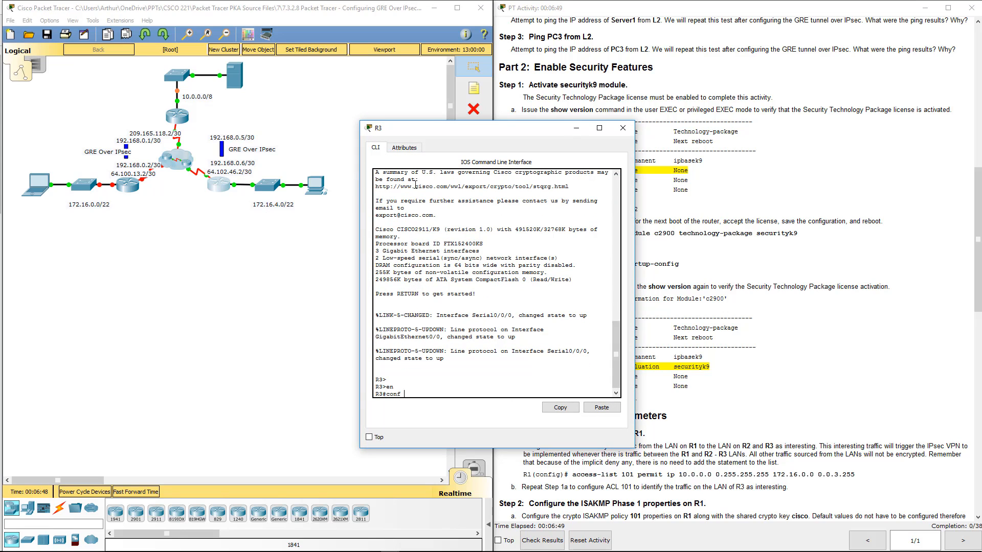
type(" t")
key("Return")
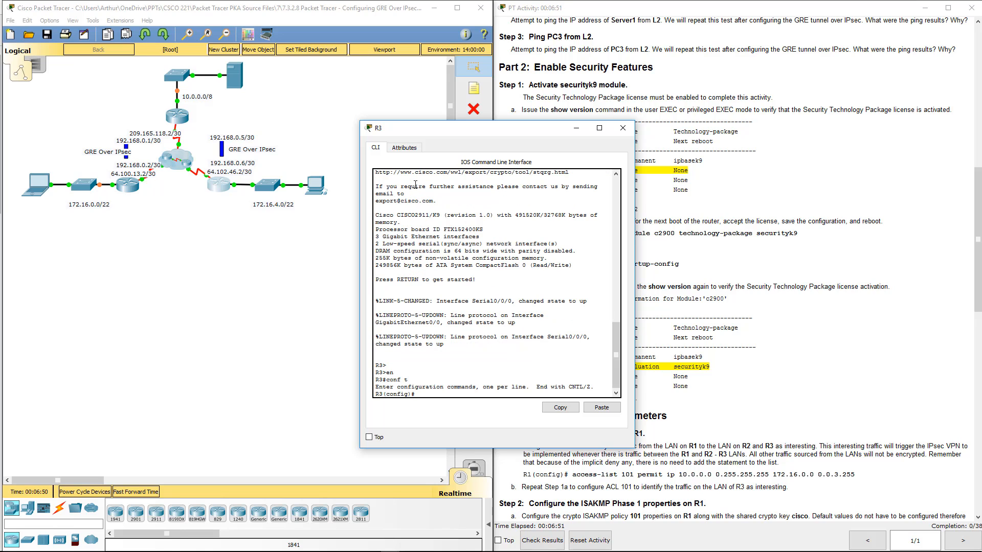
- Run the pasted securityk9 boot license command on R3, accept the agreement and return to privileged EXEC mode
left_click(592, 409)
key("Return")
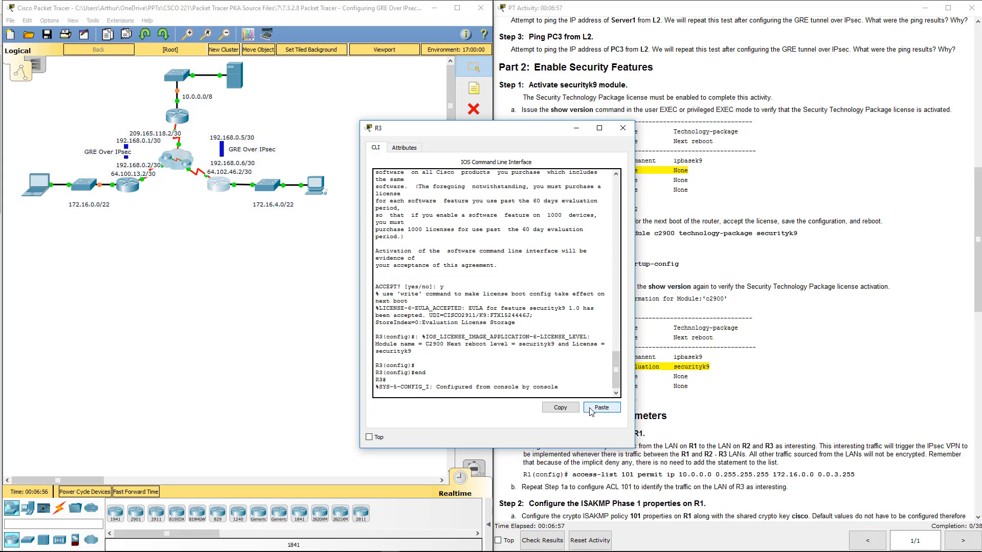
- Reload router R3, confirm the reload and close its window
type("reload")
key("Return")
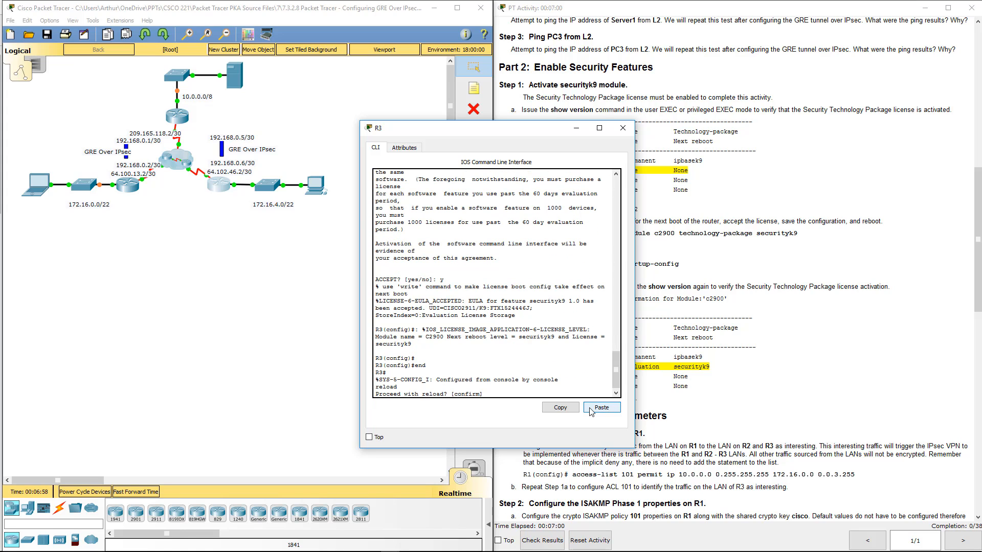
key("Return")
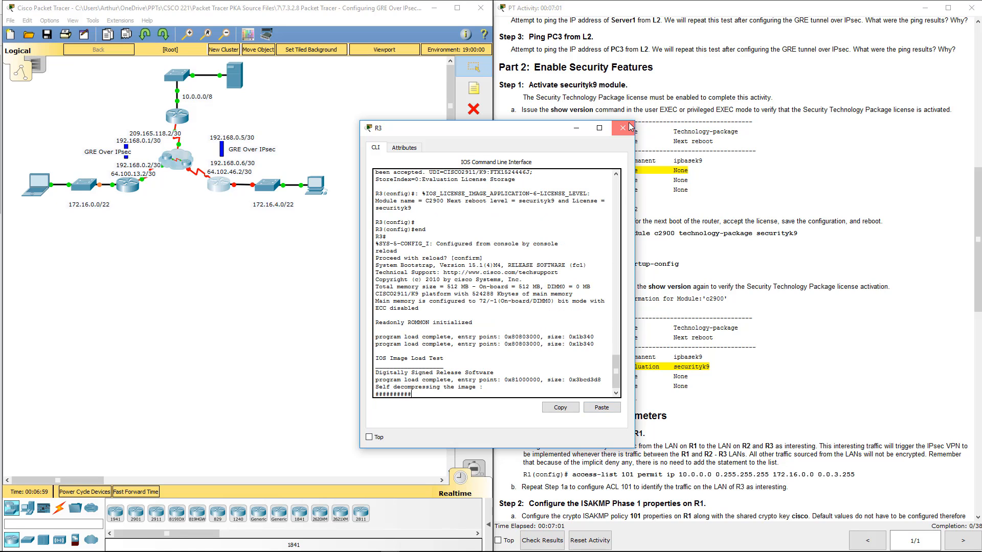
left_click(622, 128)
- Open R1's command line beside the activity instructions and bring up its user EXEC prompt
left_click_drag(496, 138, 293, 147)
key("Return")
key("Return")
left_click(688, 295)
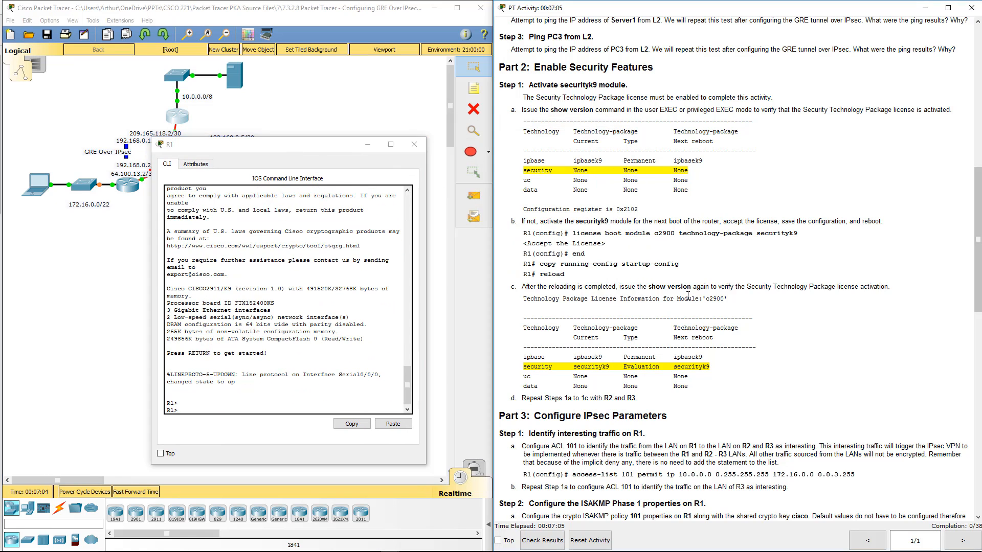
scroll(561, 275, "down", 3)
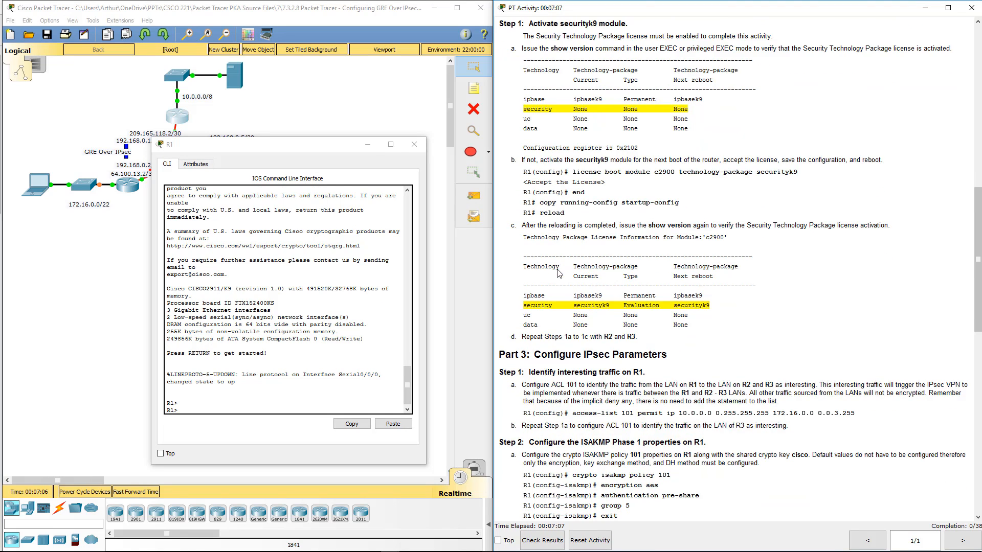
scroll(560, 205, "down", 1)
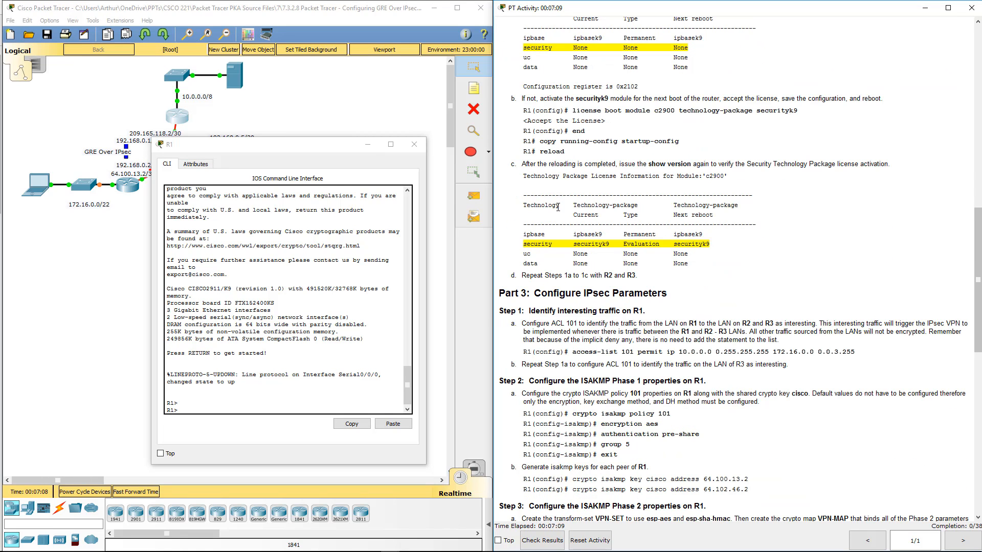
- Enter privileged EXEC mode on R1 and run show version to check the security technology package license
left_click(192, 390)
type("e")
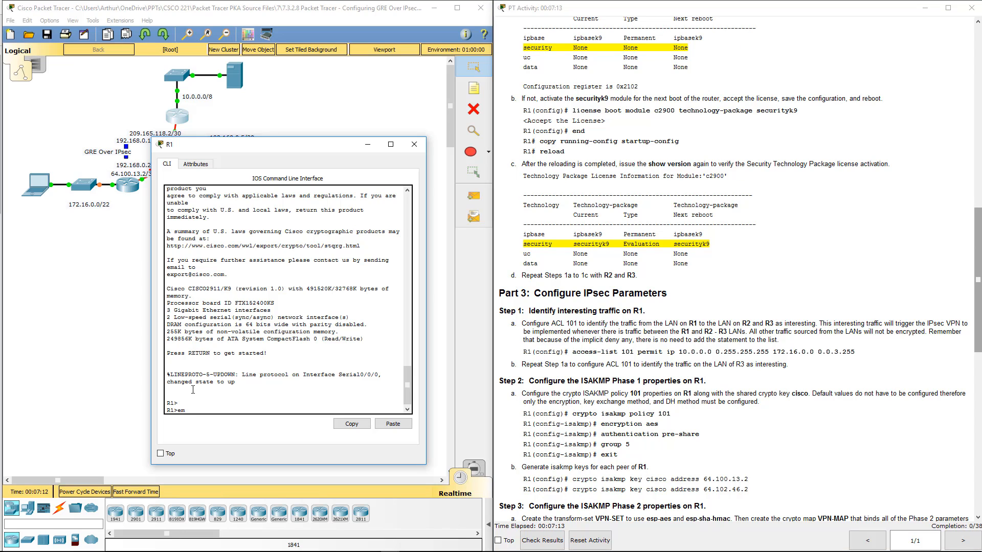
type("n")
key("Return")
type("sho")
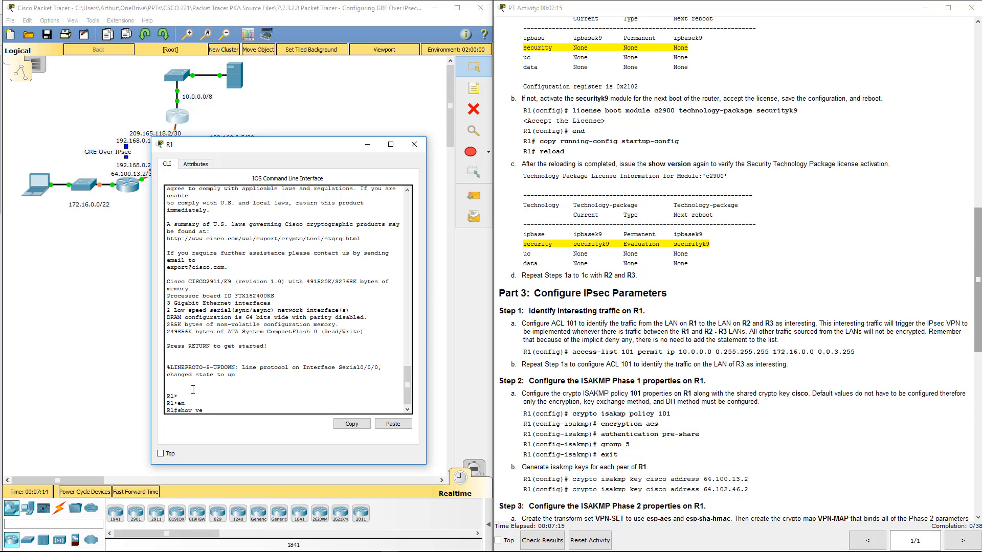
type("w ve")
key("Return")
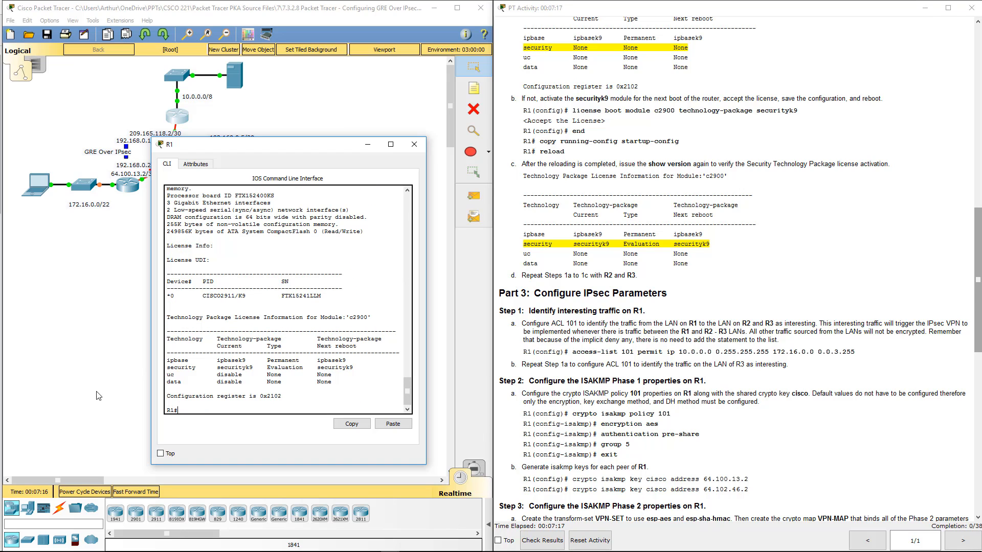
left_click_drag(166, 368, 354, 369)
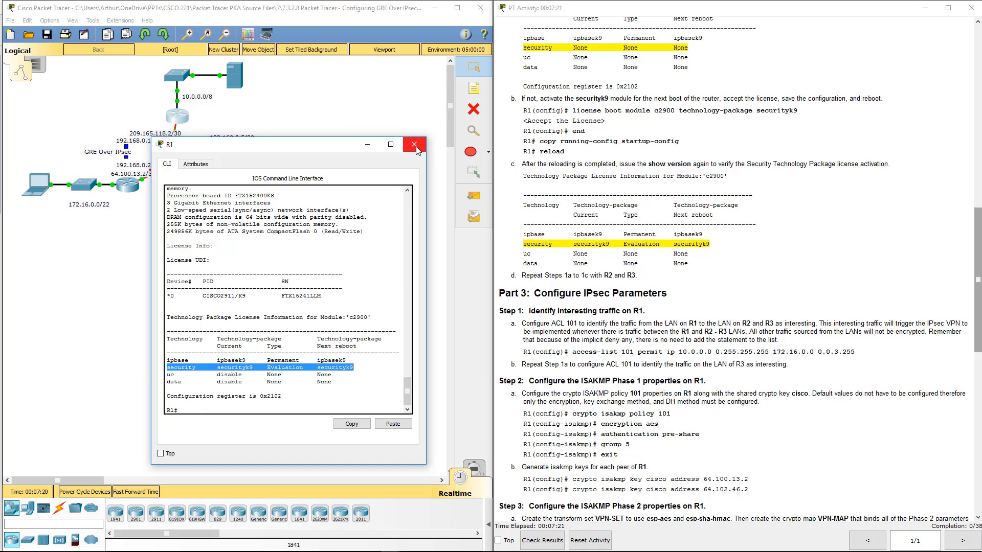
- Close R1's window and place a blank Notepad document beside the Part 3 instructions
left_click(546, 276)
scroll(546, 276, "down", 3)
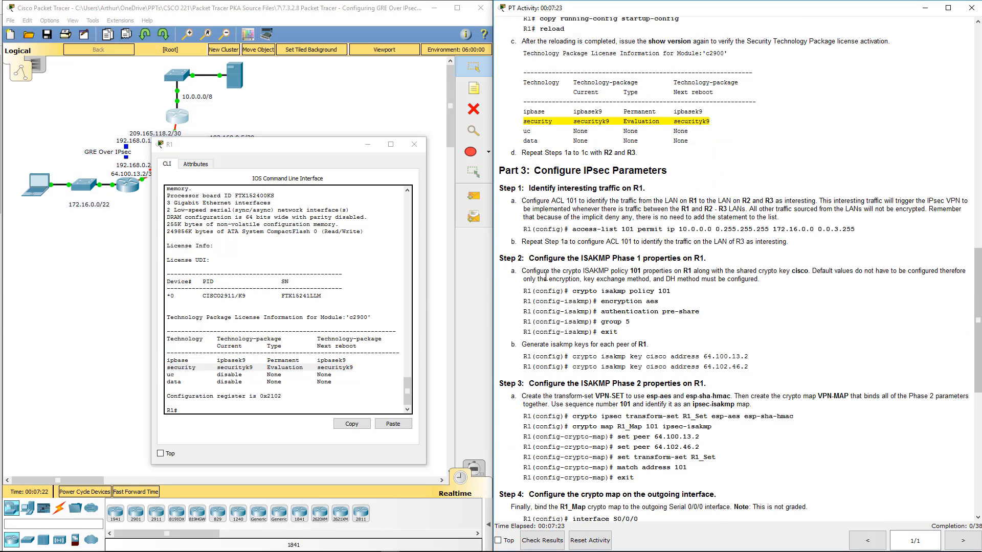
scroll(545, 276, "down", 3)
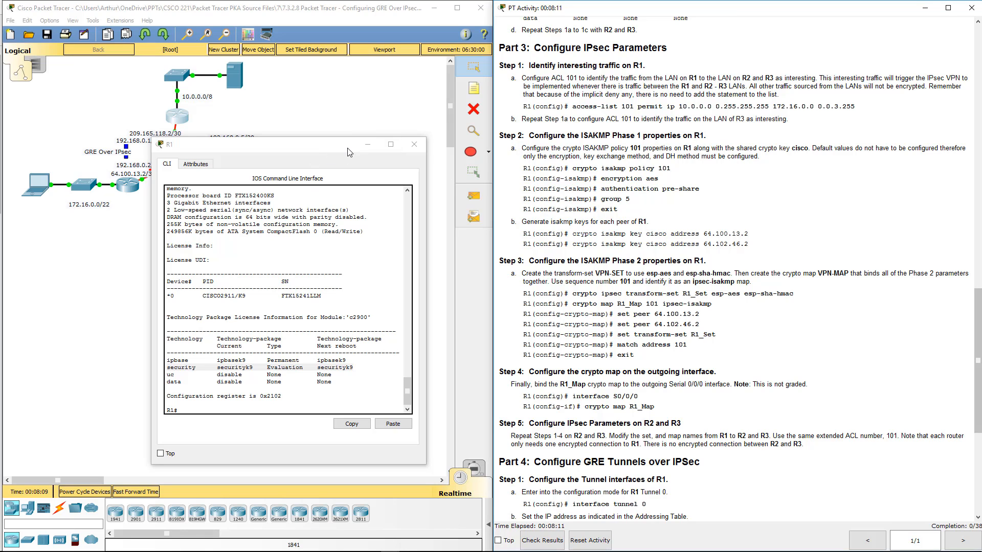
left_click_drag(348, 148, 0, 32)
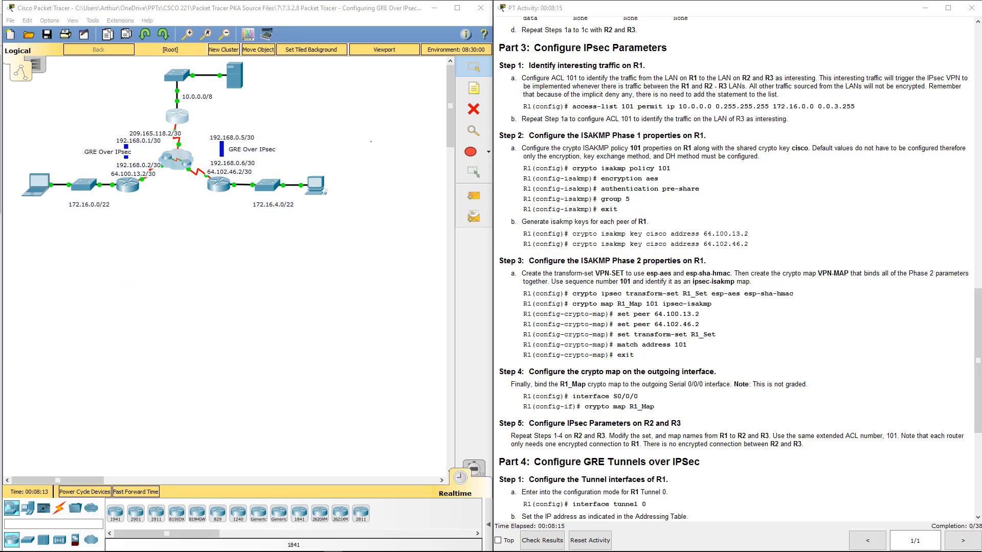
left_click_drag(0, 233, 345, 236)
- Copy the command access-list 101 permit ip 10.0.0.0 0.255.255.255 172.16.0.0 0.0.3.255 from the instructions into Notepad, dismissing the iTunes alert
left_click(677, 190)
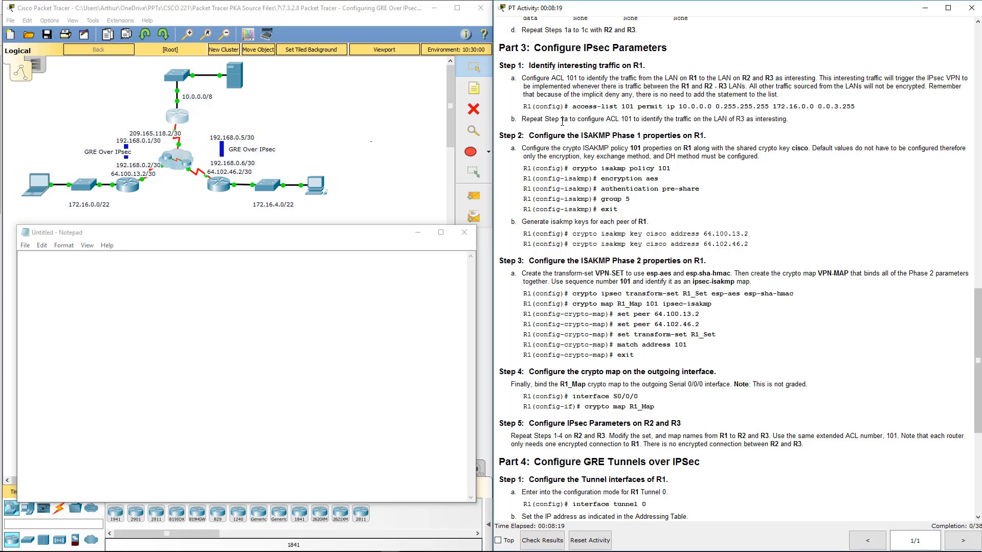
left_click_drag(572, 107, 860, 109)
key("ctrl+c")
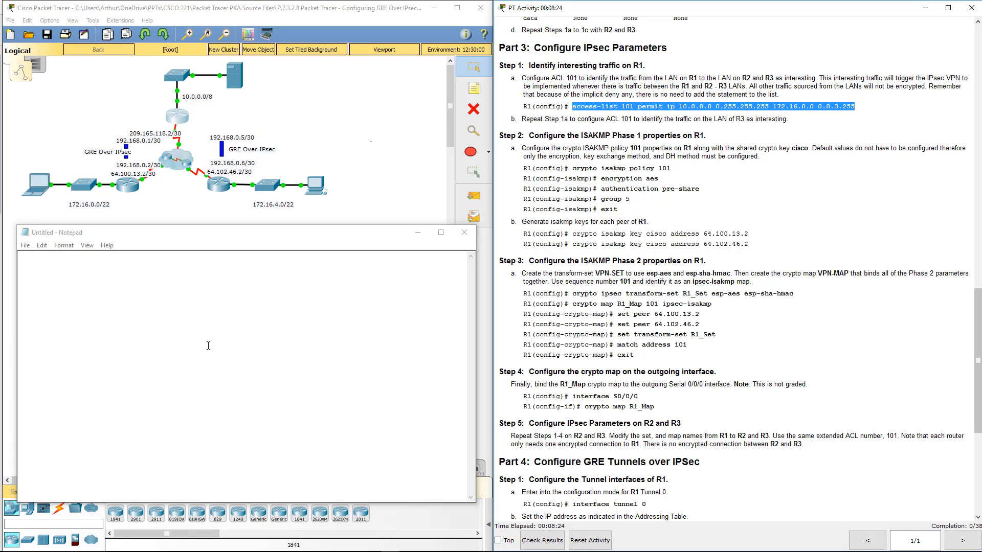
left_click(179, 348)
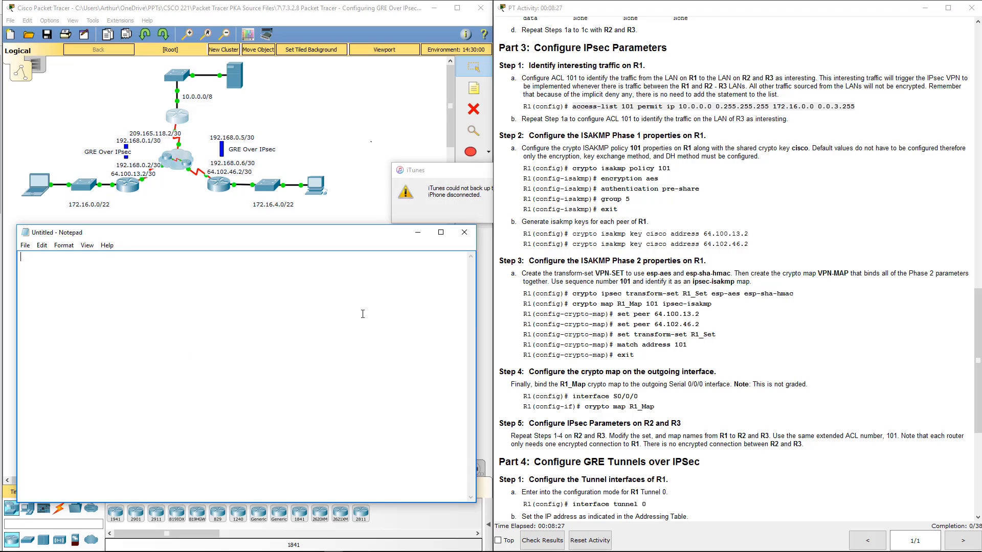
left_click(488, 185)
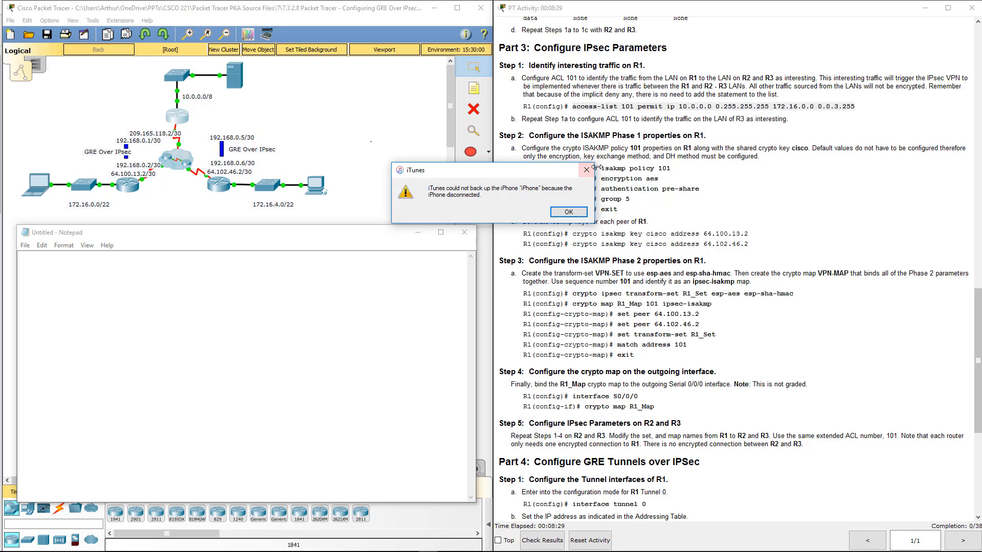
left_click(586, 170)
left_click(254, 347)
key("ctrl+v")
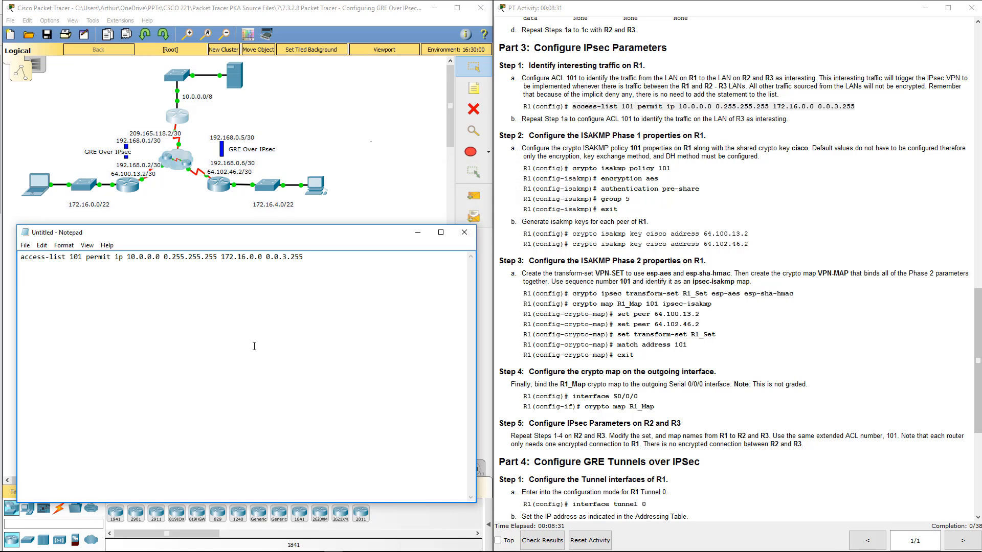
- Copy the crypto isakmp policy 101 command block, through exit, from the instructions into Notepad below the access list
left_click(634, 167)
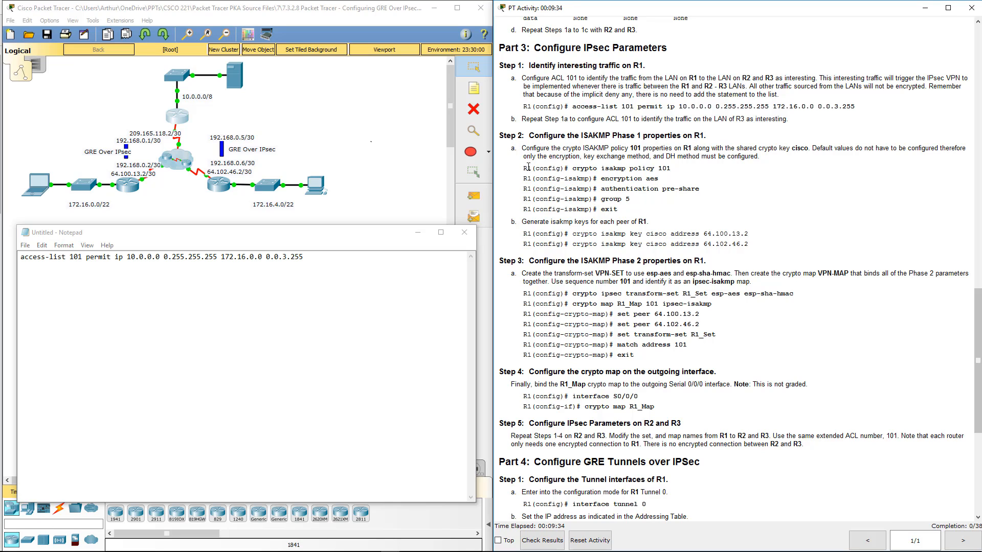
left_click_drag(529, 167, 650, 211)
key("ctrl+c")
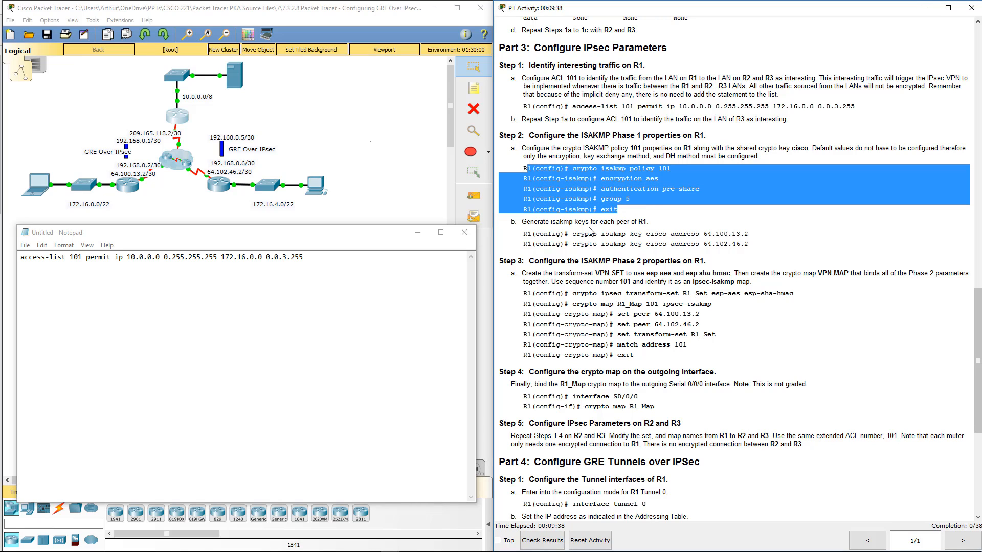
left_click(334, 275)
key("ctrl+v")
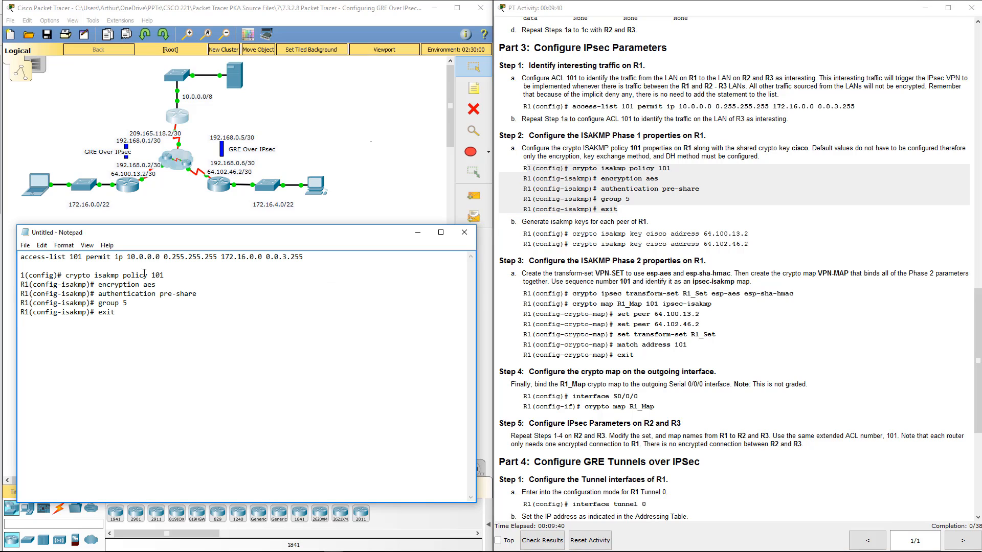
- Remove the R1 router prompts from all five ISAKMP policy lines in Notepad, leaving only the commands
left_click_drag(98, 285, 20, 286)
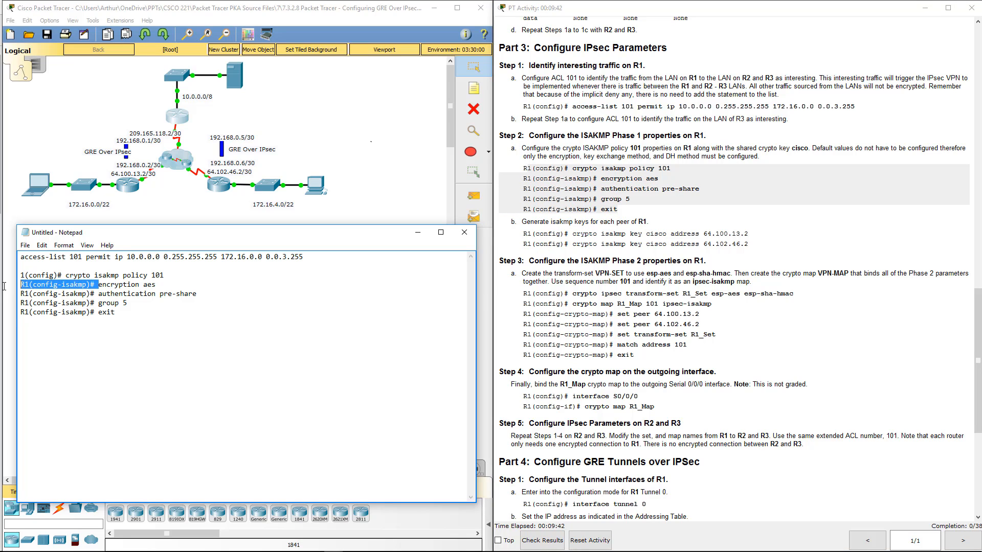
key("BackSpace")
left_click_drag(98, 294, 20, 294)
key("BackSpace")
left_click_drag(98, 303, 22, 306)
key("BackSpace")
left_click_drag(99, 312, 20, 313)
key("BackSpace")
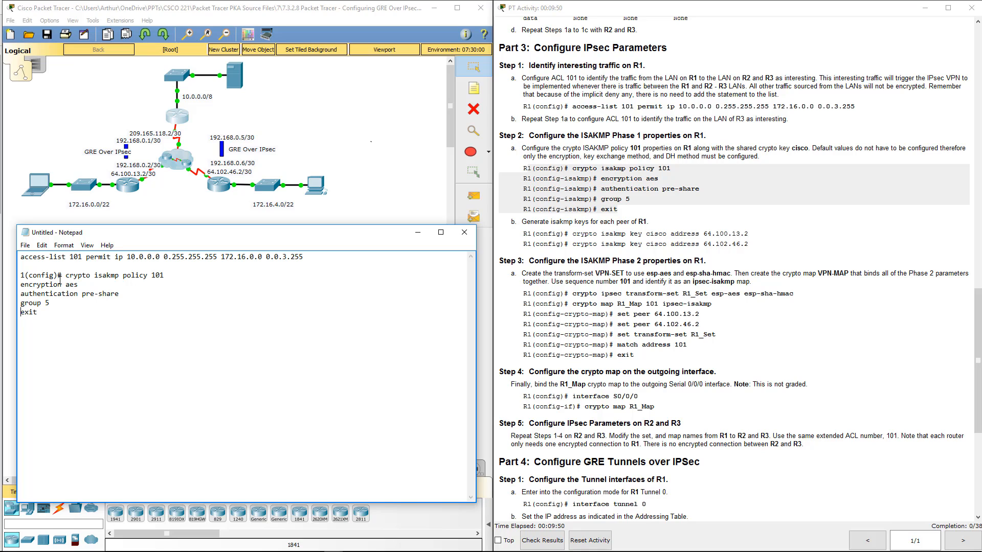
left_click_drag(62, 276, 22, 277)
key("BackSpace")
key("Delete")
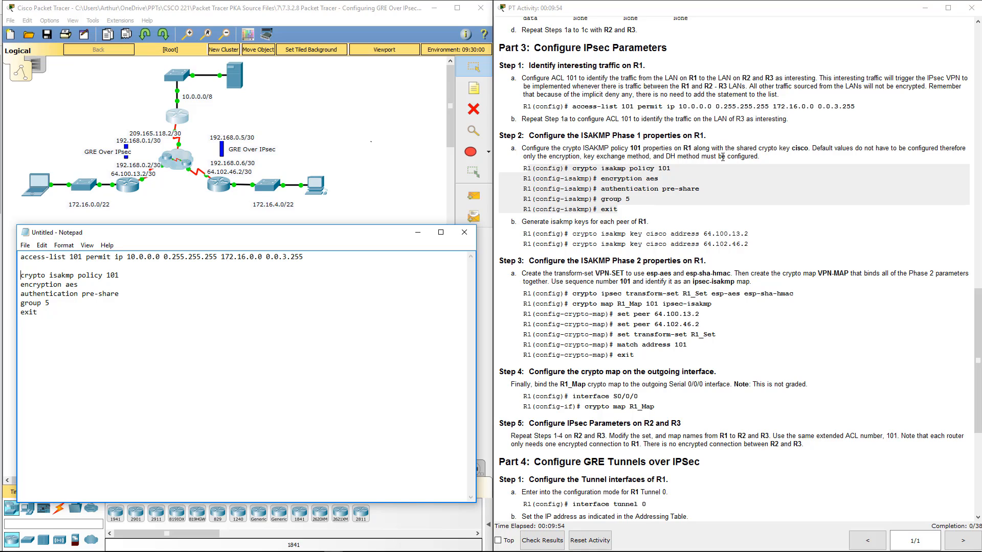
- Copy both ISAKMP pre-shared key commands for peers 64.100.13.2 and 64.102.46.2 into Notepad below exit, without their R1 prompts
left_click(795, 146)
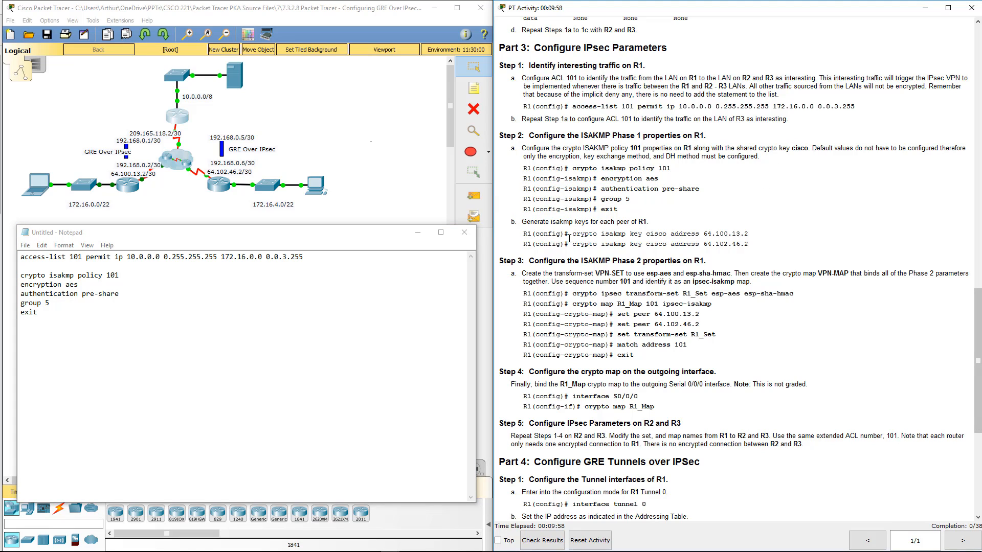
left_click_drag(525, 234, 781, 244)
key("ctrl+c")
left_click(86, 326)
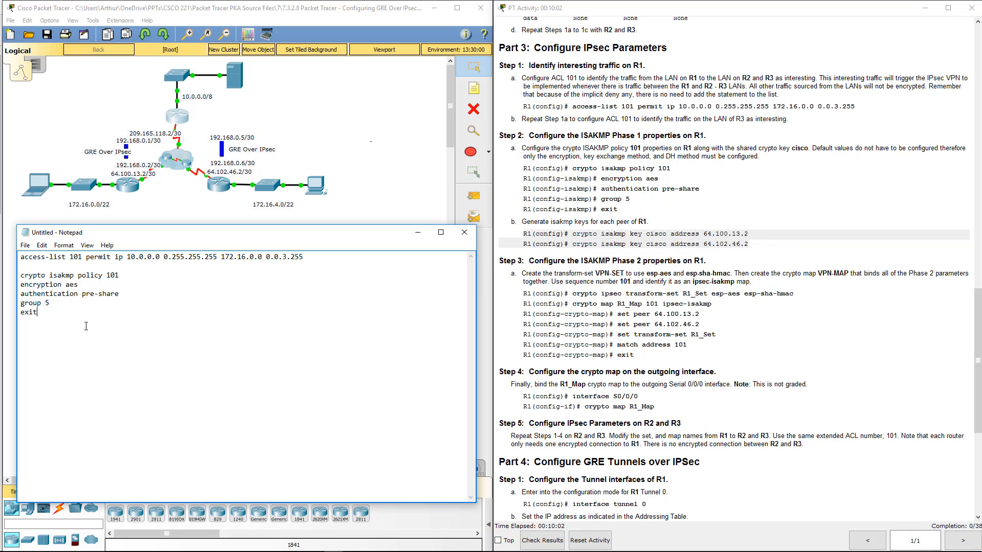
key("ctrl+v")
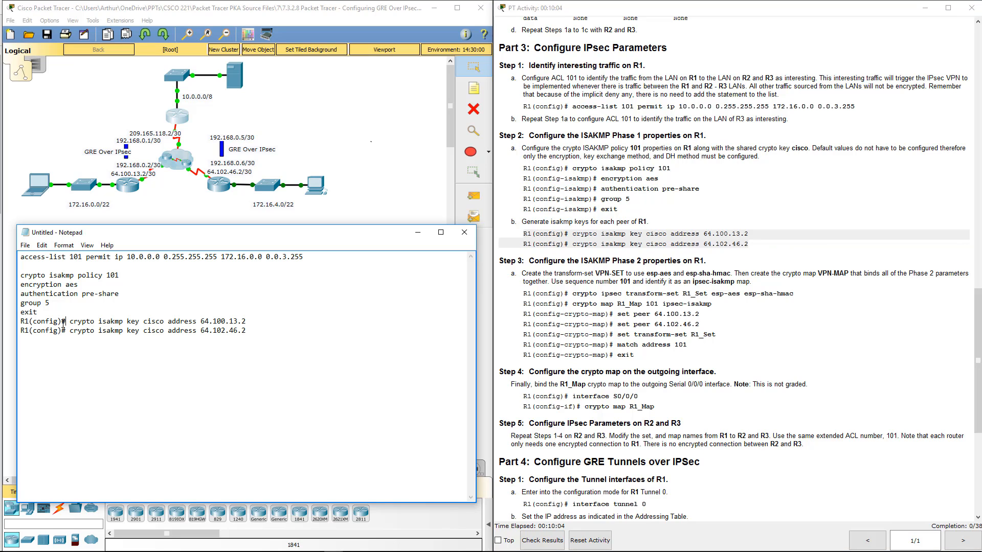
left_click_drag(66, 321, 19, 329)
key("Delete")
key("Delete")
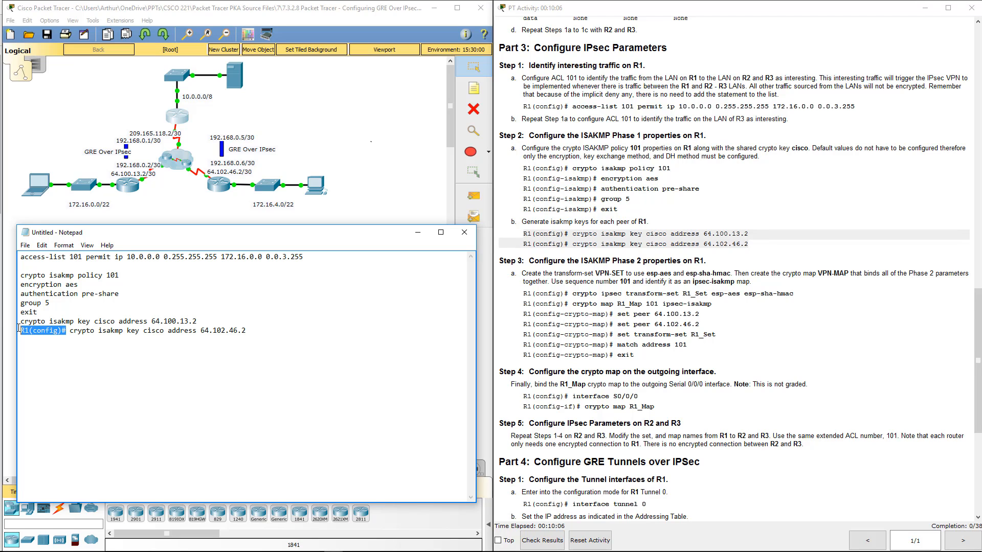
key("Delete")
- Copy the Step 3 block, from crypto ipsec transform-set R1_Set esp-aes esp-sha-hmac through exit, into Notepad below the ISAKMP key commands
left_click(741, 244)
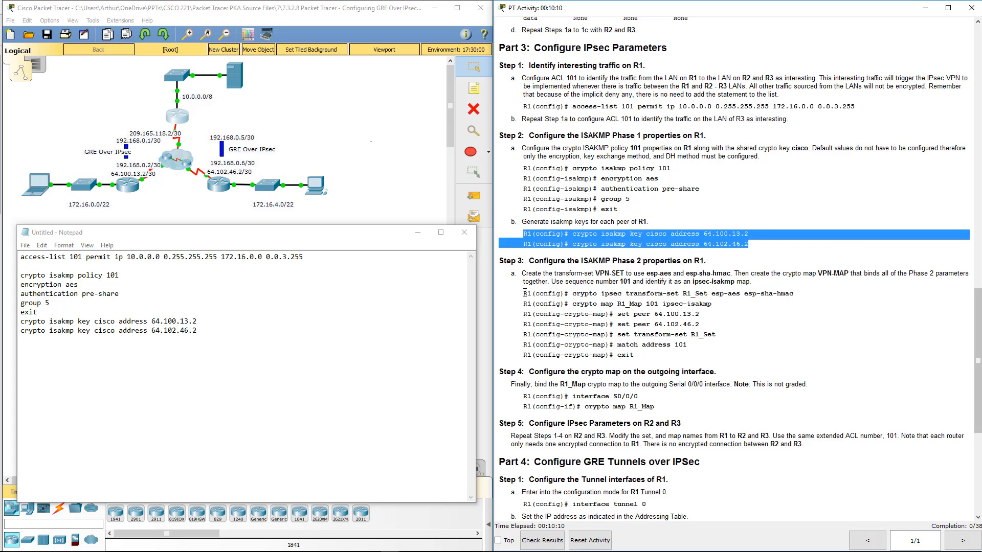
left_click_drag(523, 294, 662, 353)
key("ctrl+c")
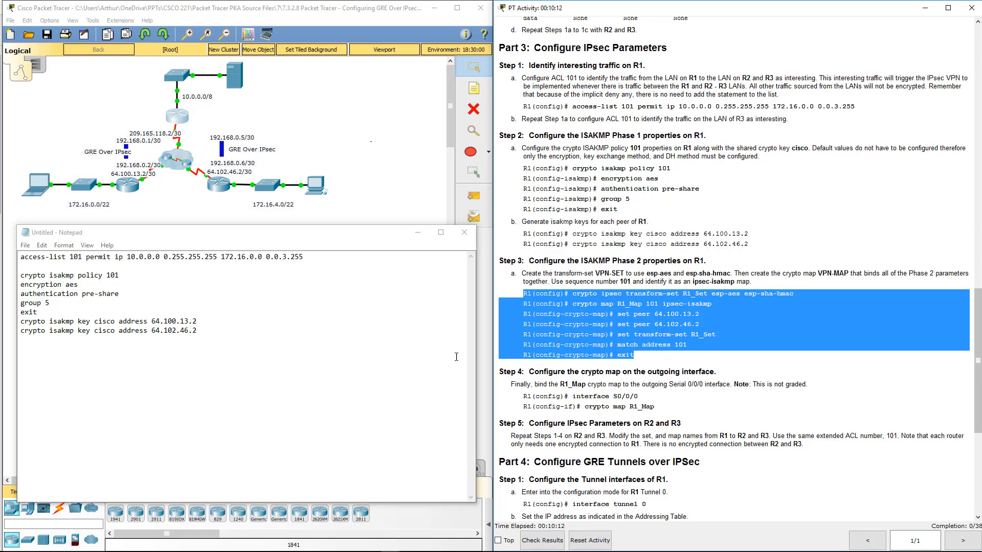
left_click(233, 358)
key("ctrl+v")
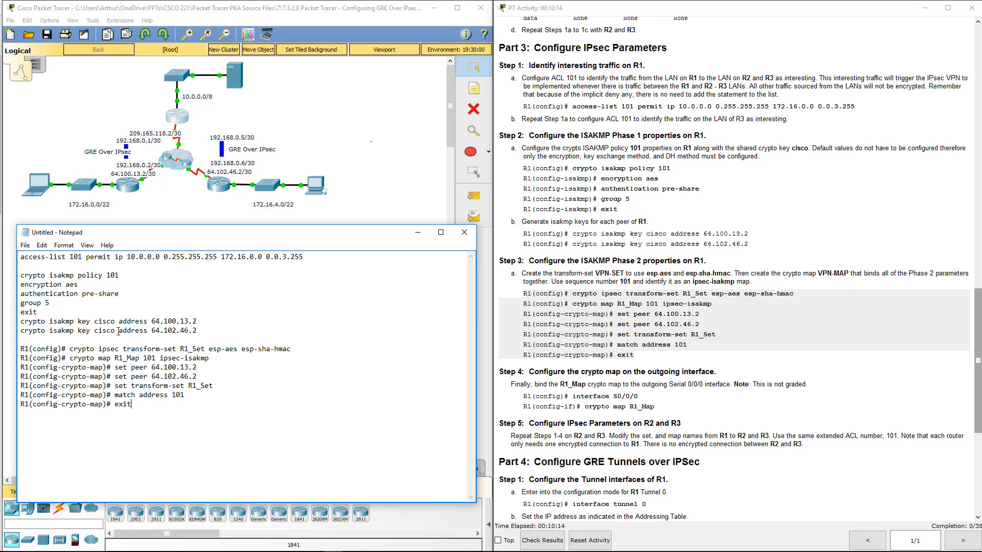
- Remove the R1 router prompts from all seven transform-set and crypto map lines in Notepad, leaving only the commands
left_click_drag(66, 351, 24, 358)
key("BackSpace")
key("BackSpace")
key("BackSpace")
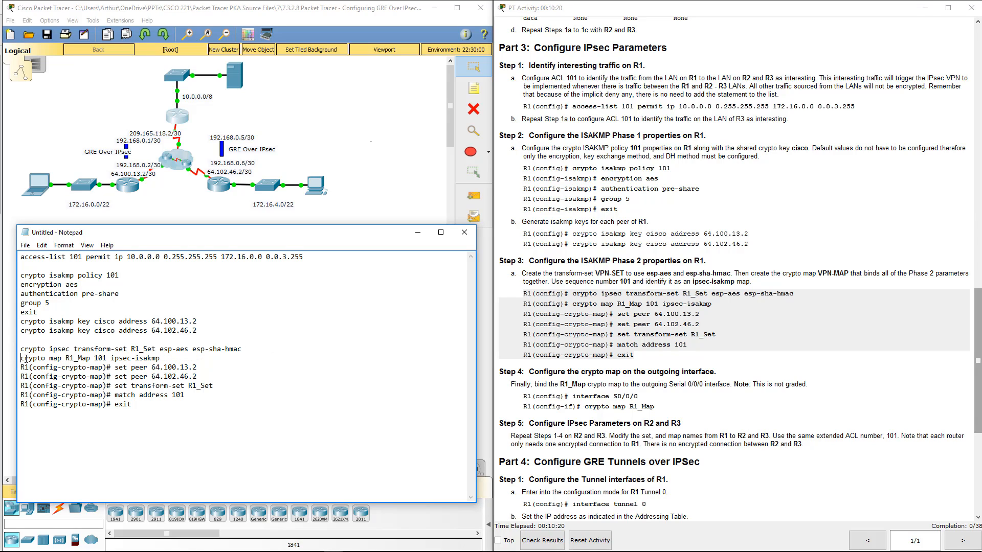
left_click_drag(115, 367, 19, 367)
key("BackSpace")
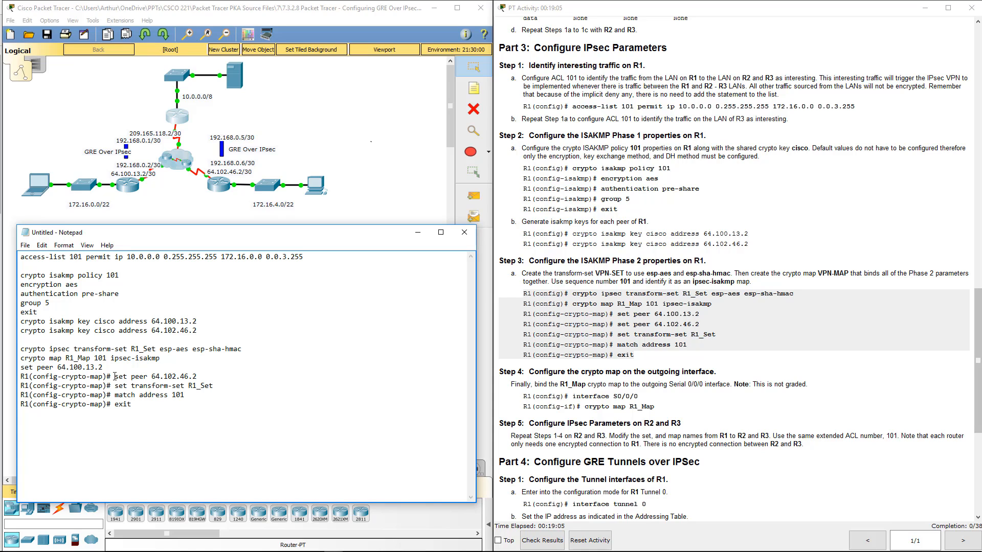
left_click_drag(115, 376, 20, 377)
key("BackSpace")
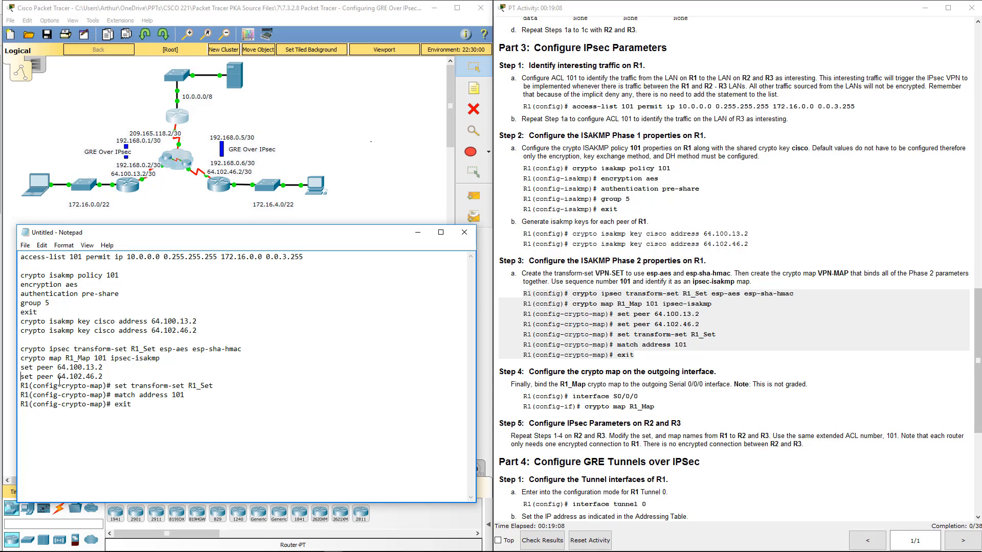
left_click_drag(115, 385, 19, 386)
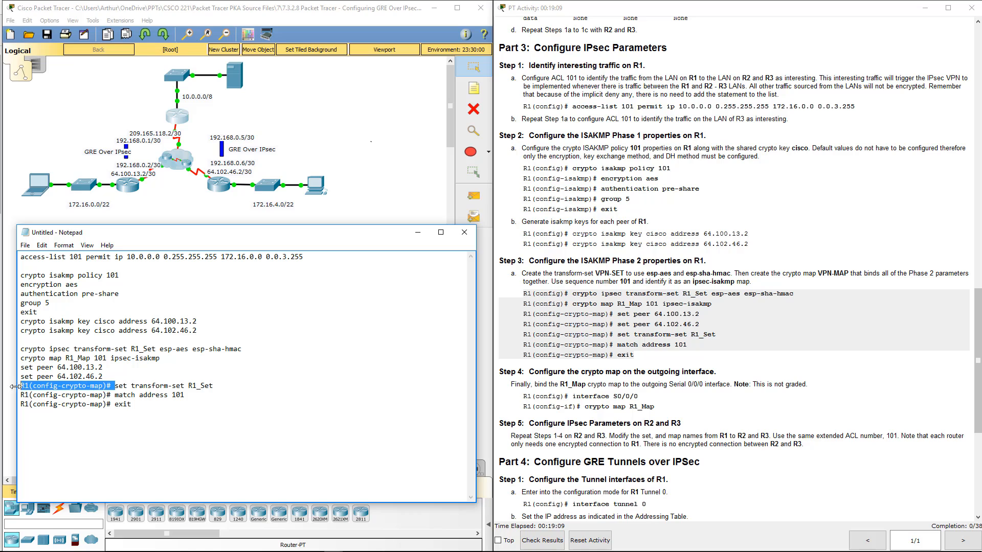
key("BackSpace")
left_click_drag(110, 394, 20, 395)
key("BackSpace")
key("Delete")
left_click_drag(115, 404, 22, 404)
key("BackSpace")
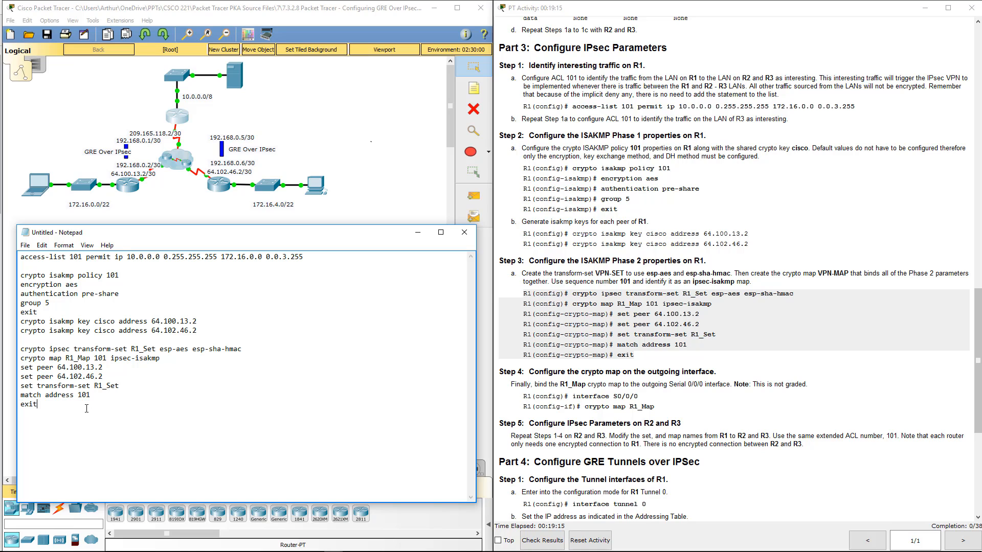
- Copy the Step 4 commands interface S0/0/0 and crypto map R1_Map to the end of the Notepad script, without their router prompts
left_click(543, 420)
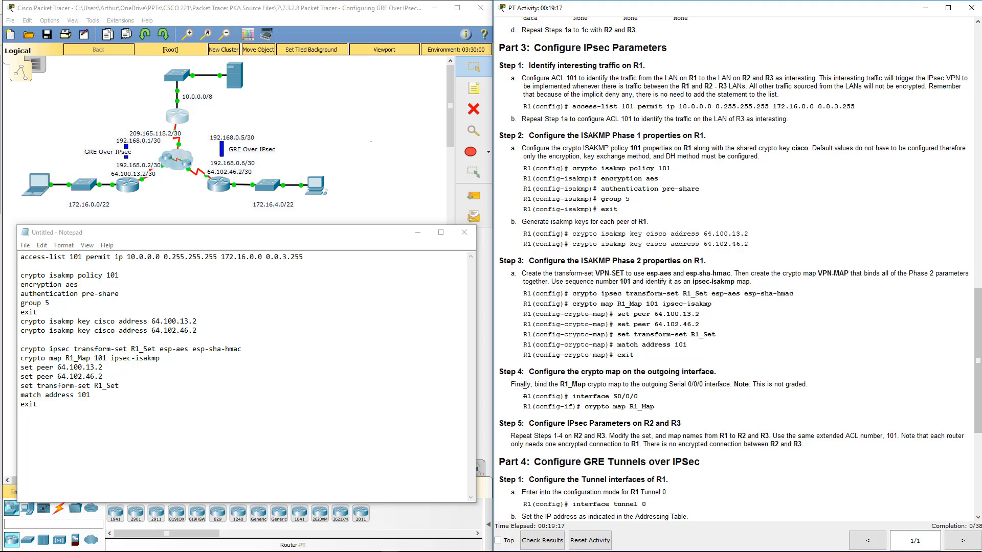
left_click_drag(524, 393, 667, 404)
key("ctrl+c")
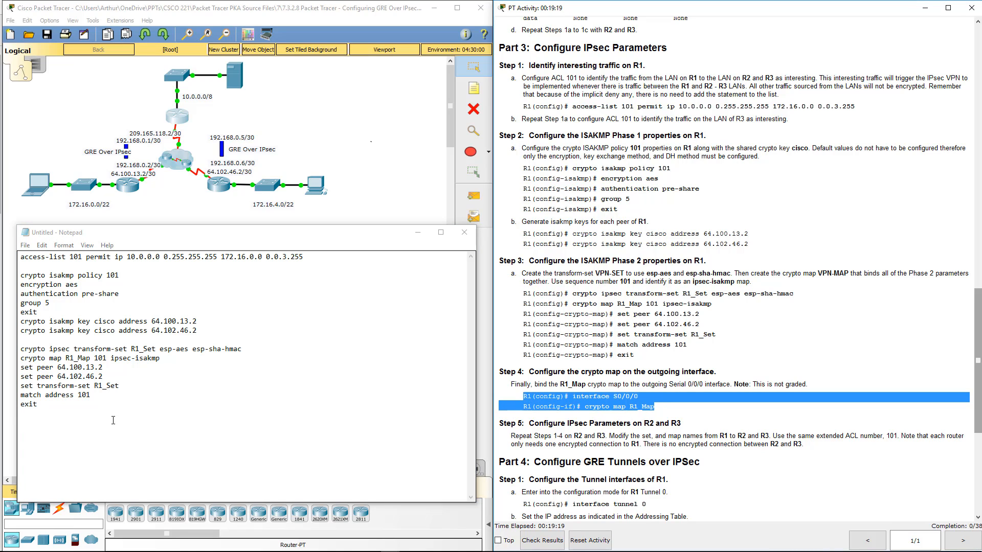
left_click(113, 420)
key("ctrl+v")
left_click_drag(70, 422, 14, 422)
key("BackSpace")
left_click_drag(82, 432, 19, 431)
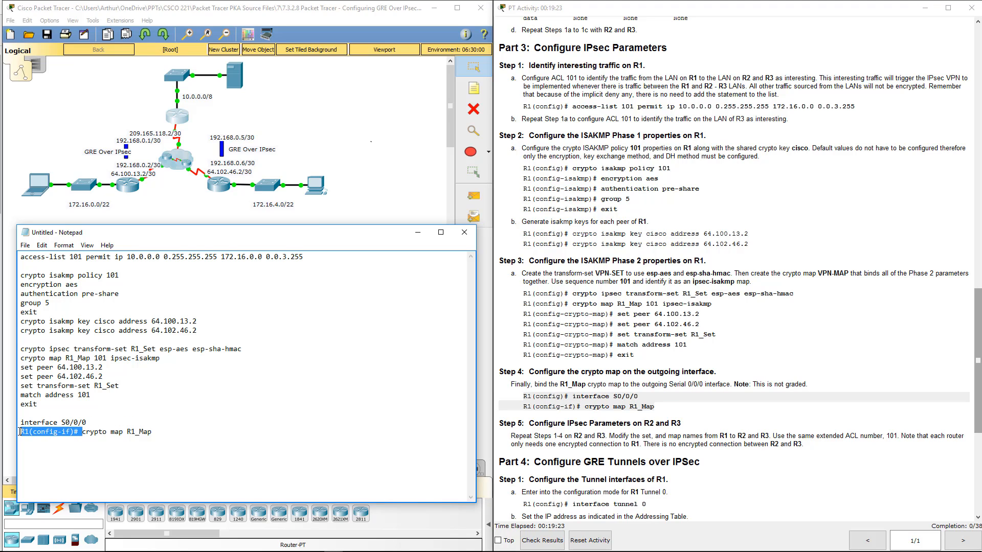
key("BackSpace")
key("Delete")
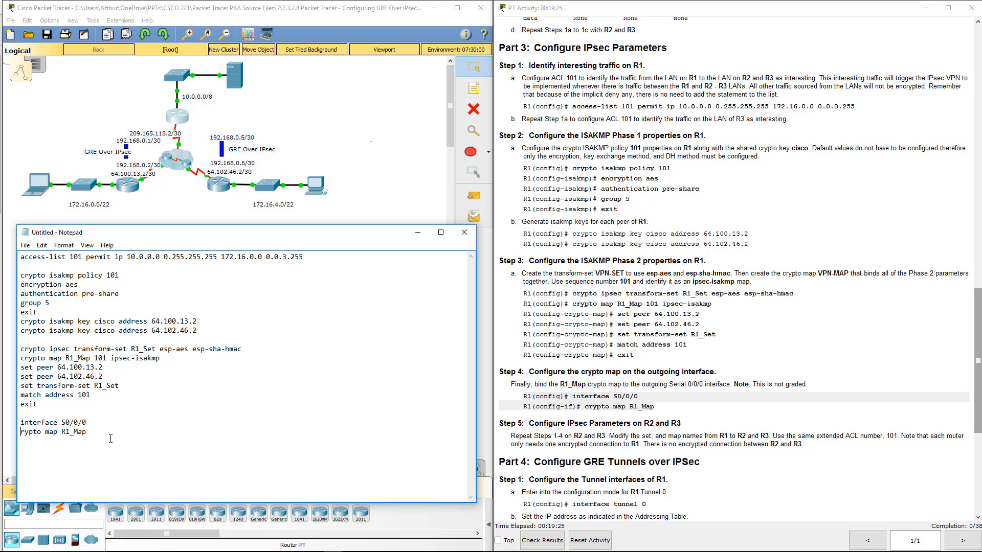
type("c")
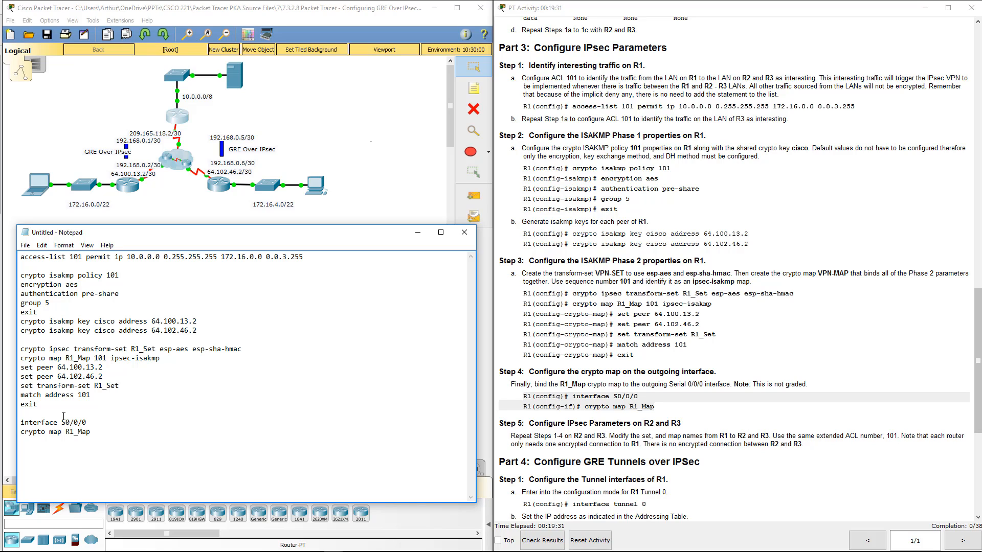
- Move the Notepad script over the instructions and open R1's command line beside it, ready at the router prompt
left_click(560, 438)
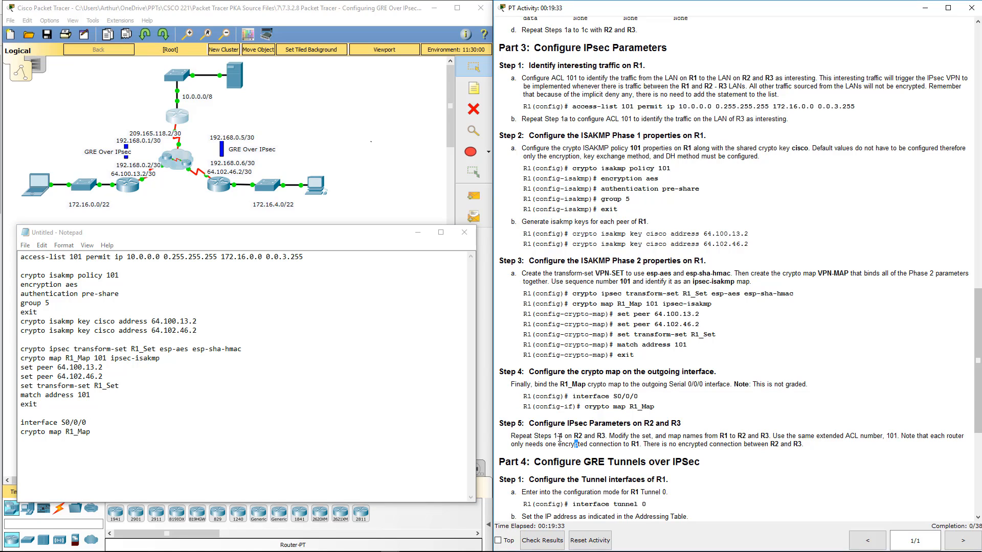
left_click_drag(554, 436, 561, 438)
left_click_drag(258, 233, 734, 224)
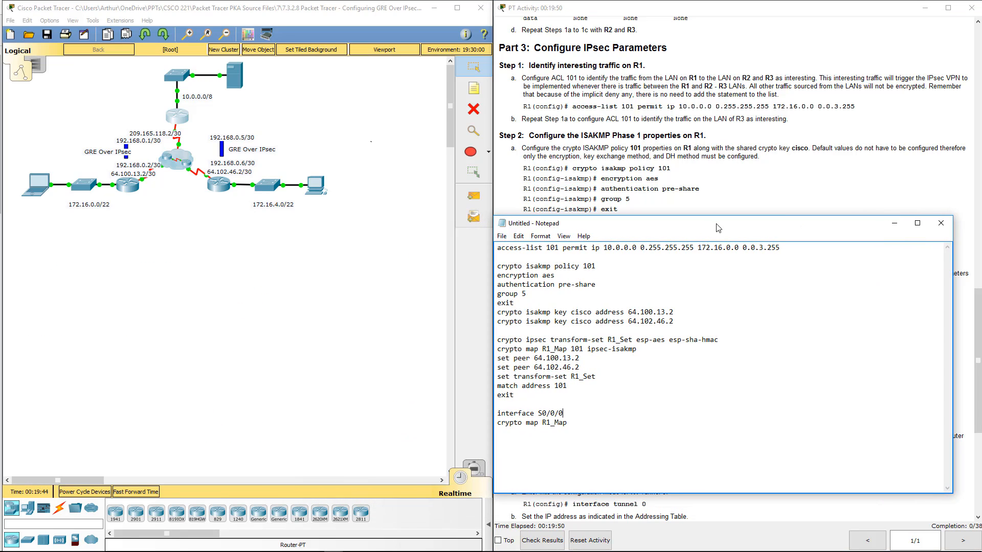
left_click(690, 432)
key("ctrl+a")
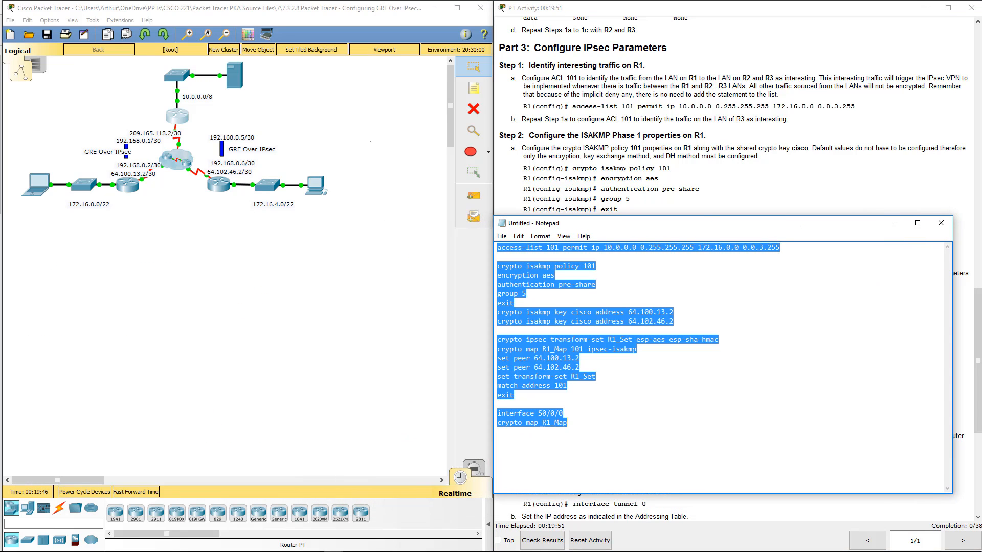
left_click(177, 117)
left_click_drag(360, 111, 283, 93)
key("Return")
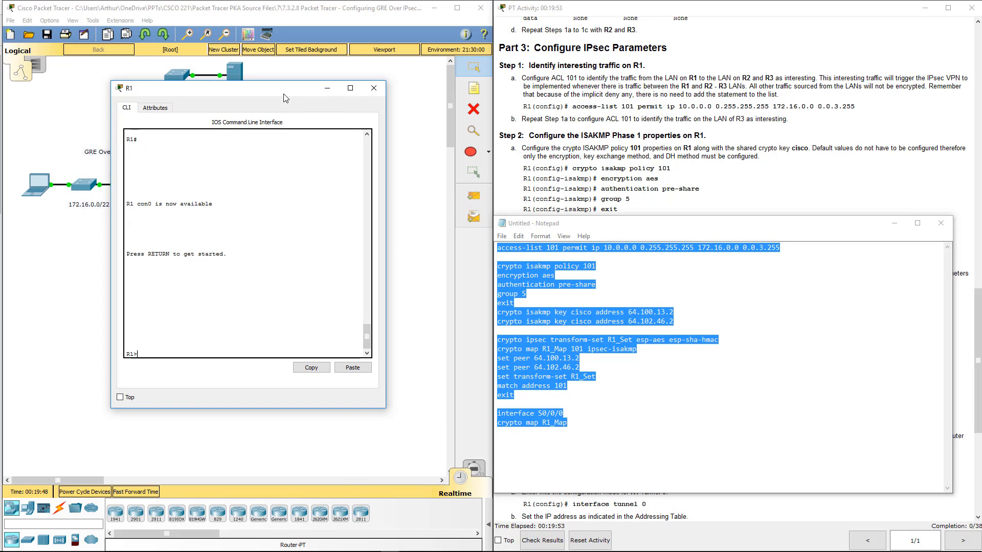
key("Return")
- Add the lines en and conf t at the start of the Notepad script, above the access list
left_click(516, 252)
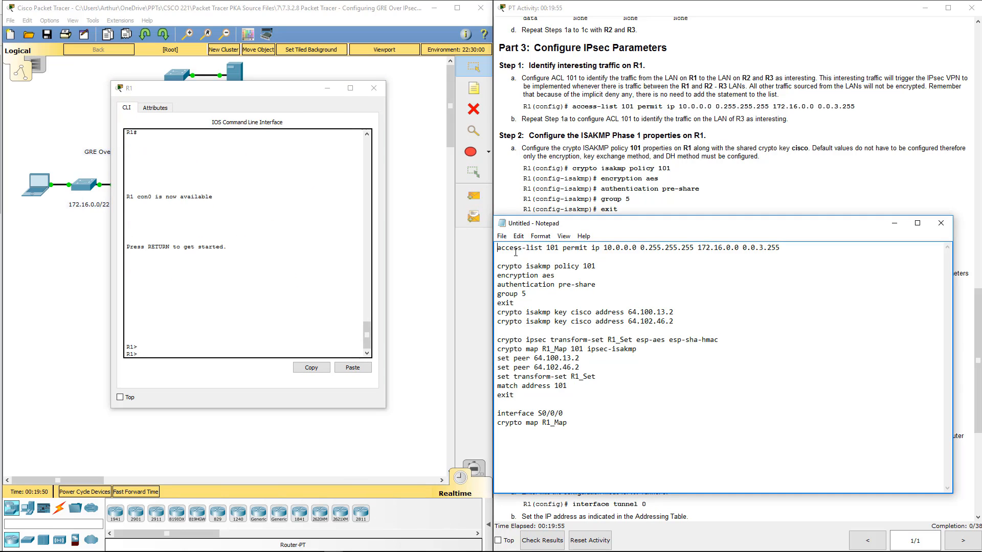
key("Return")
key("Up")
type("en")
key("Return")
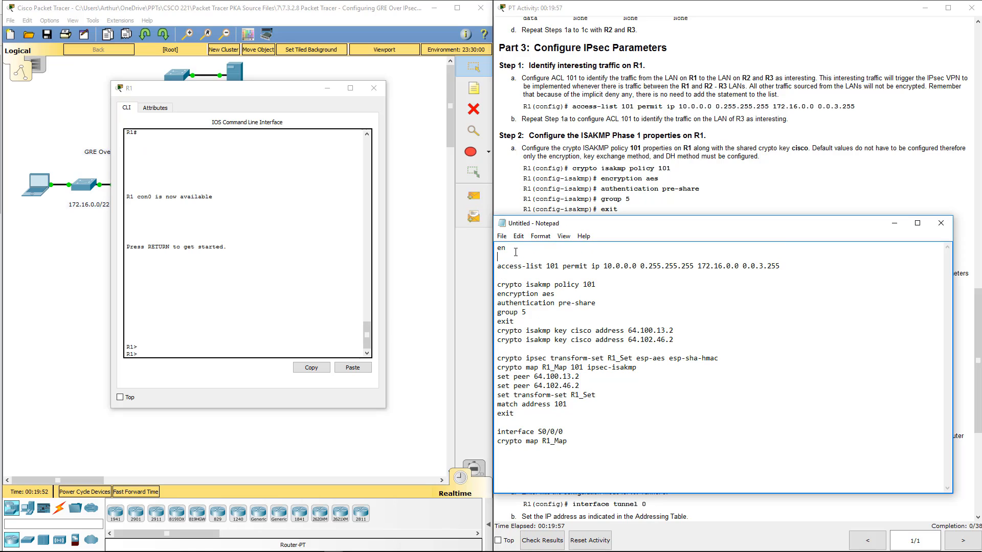
type("con")
key("BackSpace")
key("BackSpace")
type("onf")
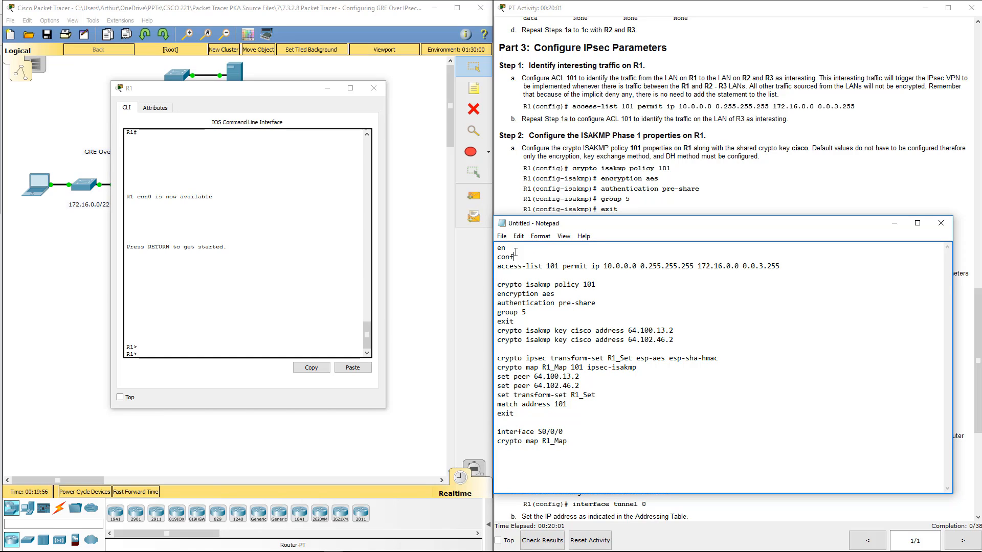
type(" t")
- Copy the complete Notepad script, including the ISAKMP pre-shared key commands, into R1's command line and run every line
key("ctrl+a")
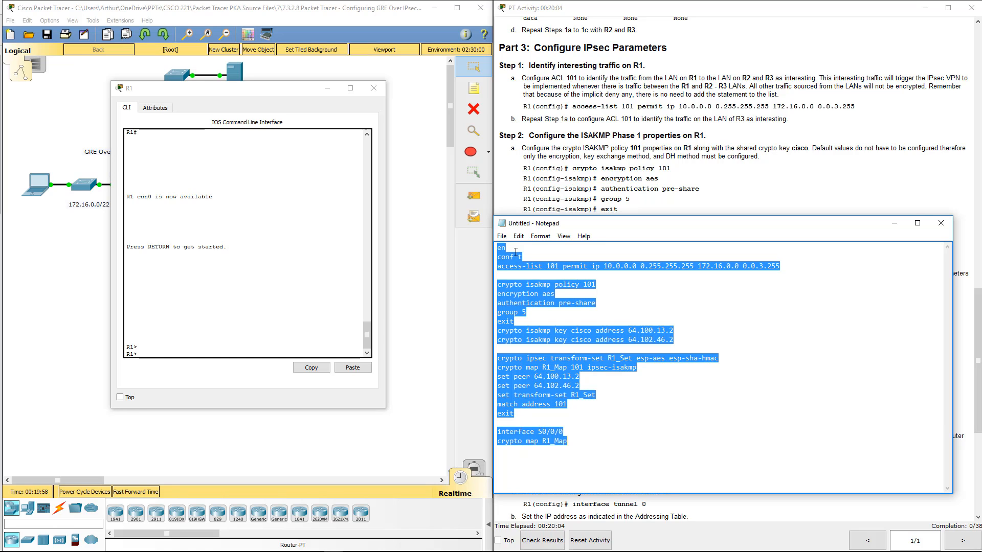
key("ctrl+c")
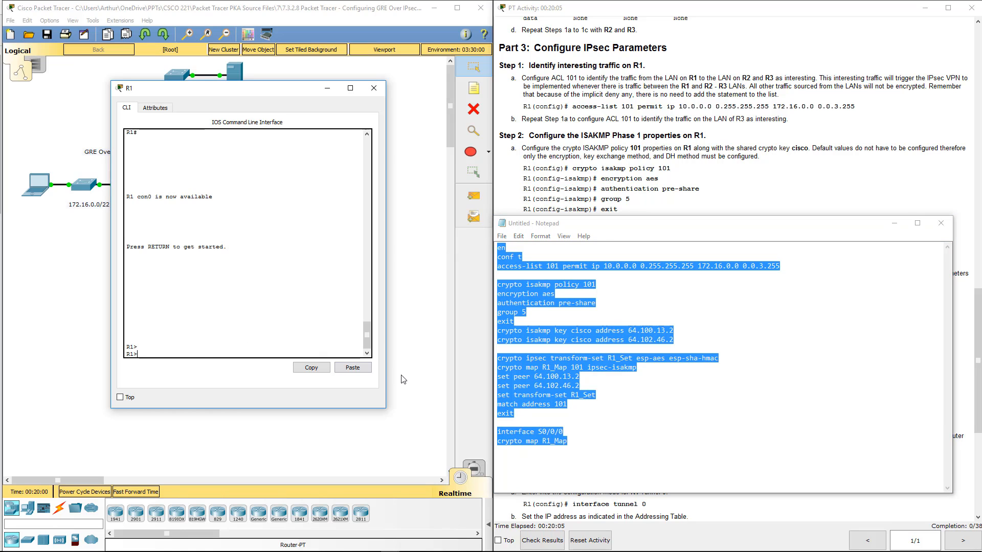
left_click(353, 368)
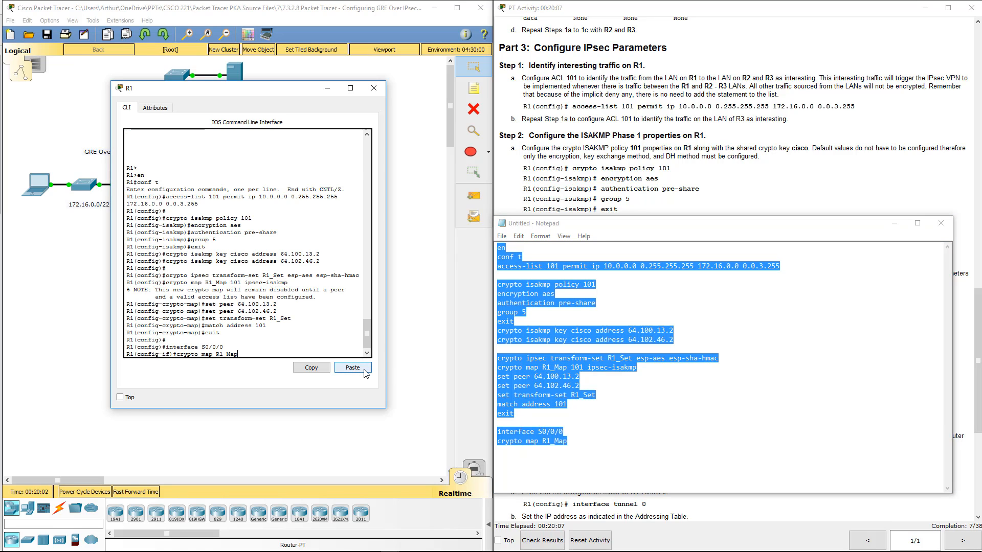
key("Return")
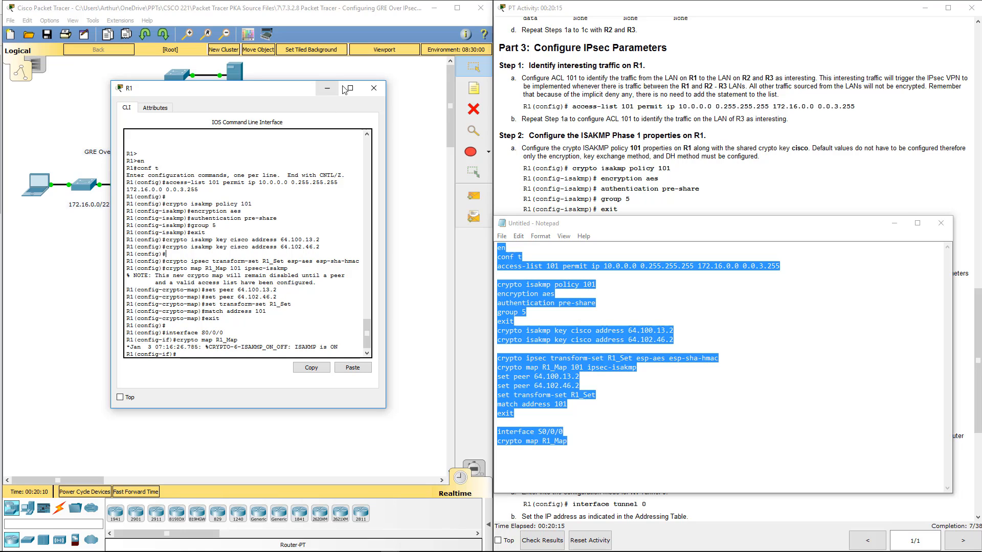
- Close R1's window and move Notepad back over the topology, beside the Part 3 instructions
left_click(374, 88)
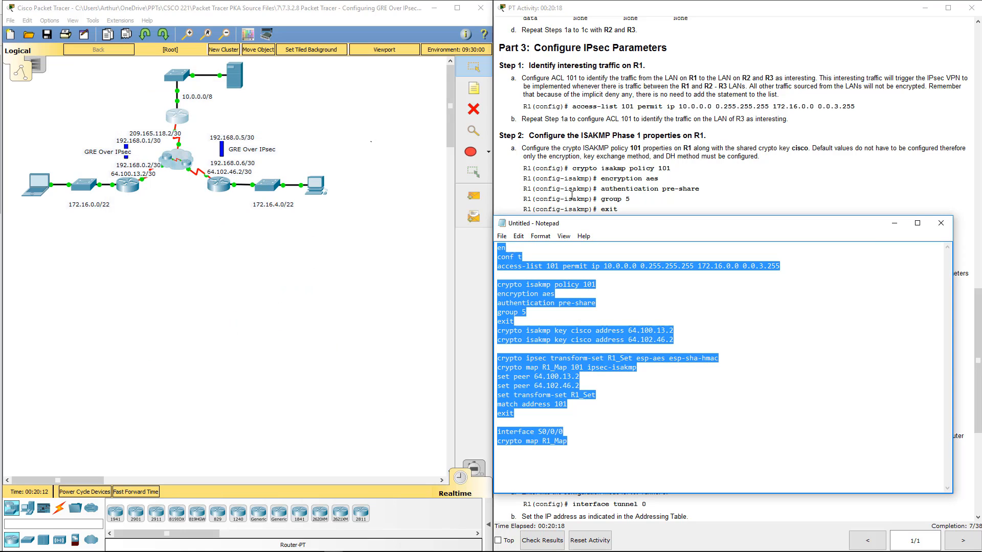
left_click(603, 255)
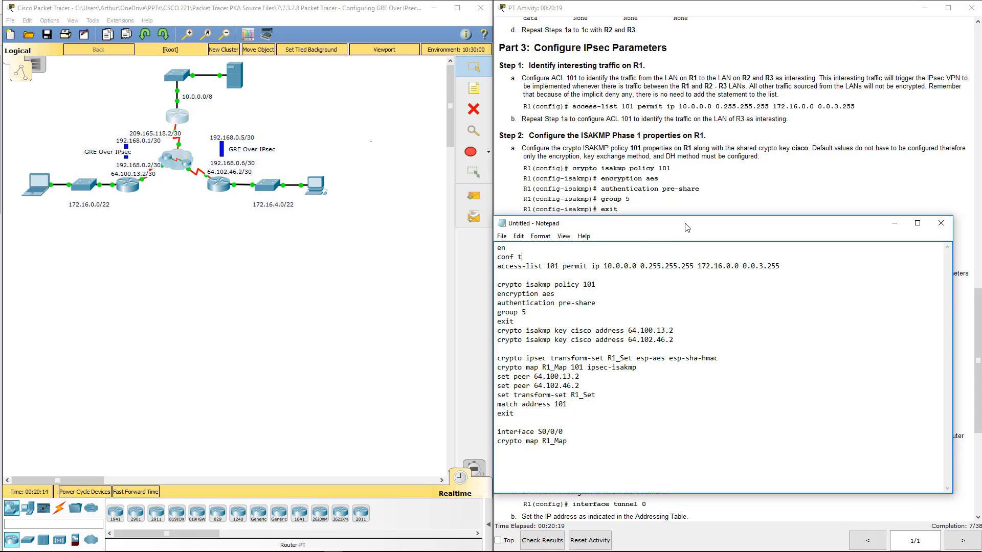
left_click_drag(685, 224, 148, 234)
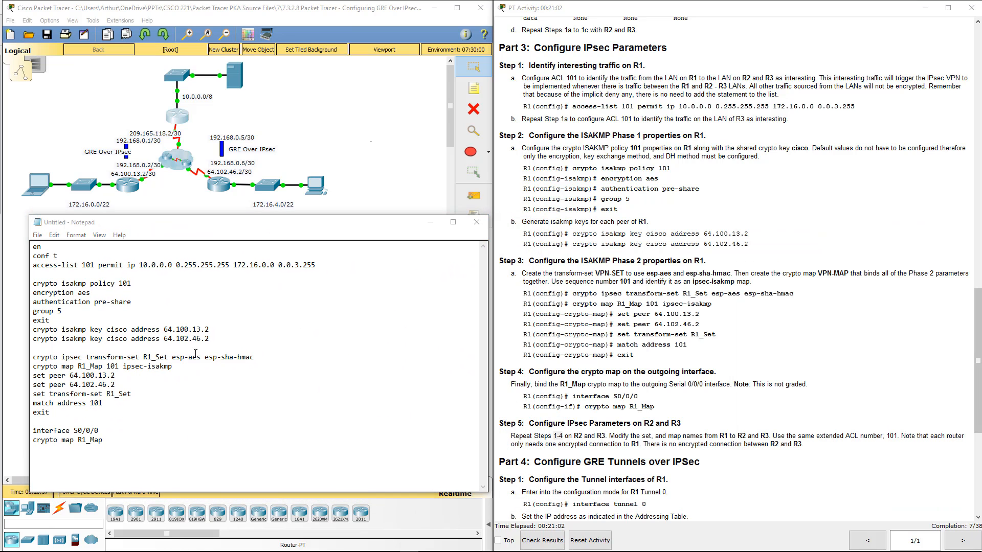
- Add access-list 101 permit ip 10.0.0.0 0.255.255.255 172.16.4.0 0.0.3.255 on one line below the first access-list command in Notepad
left_click(355, 270)
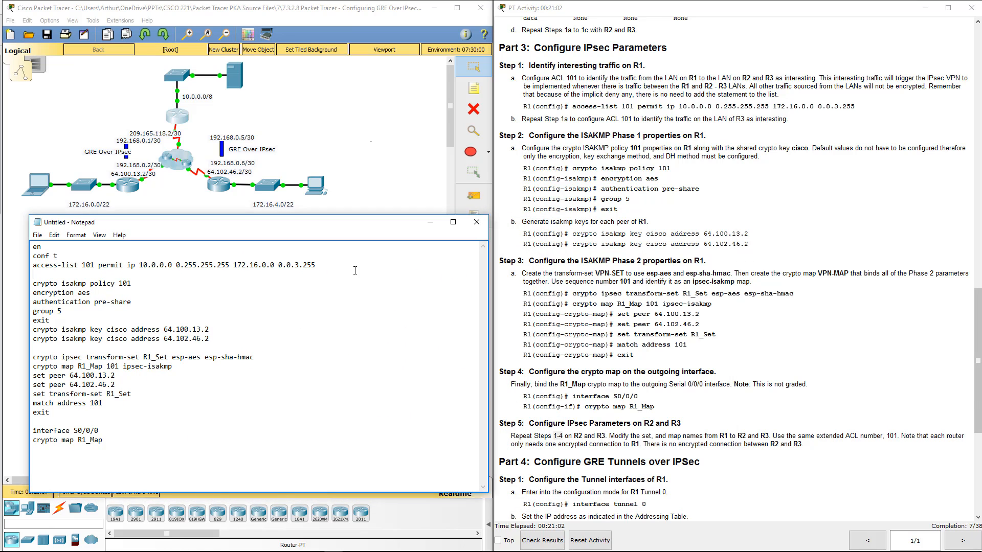
left_click(320, 265)
key("Return")
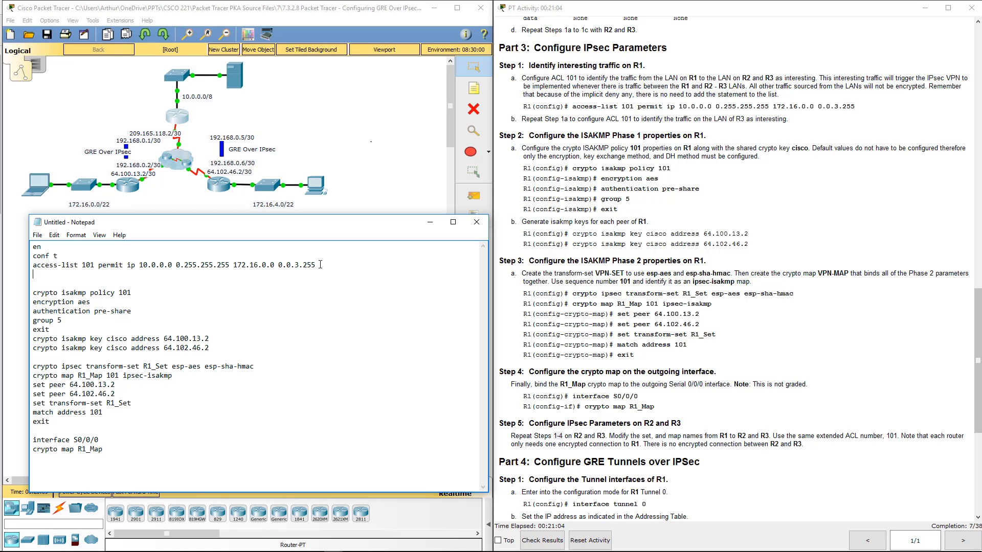
key("ctrl+v")
left_click(282, 278)
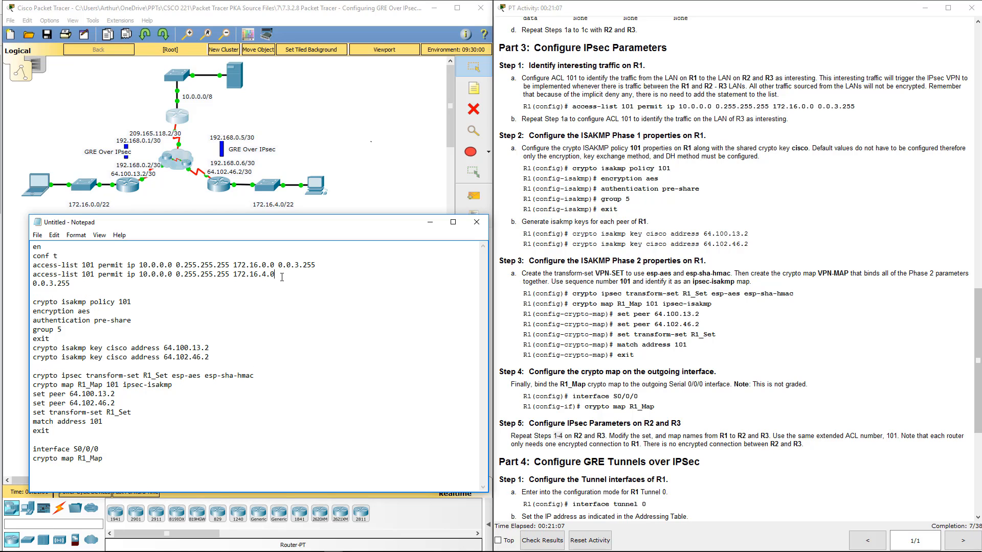
key("Delete")
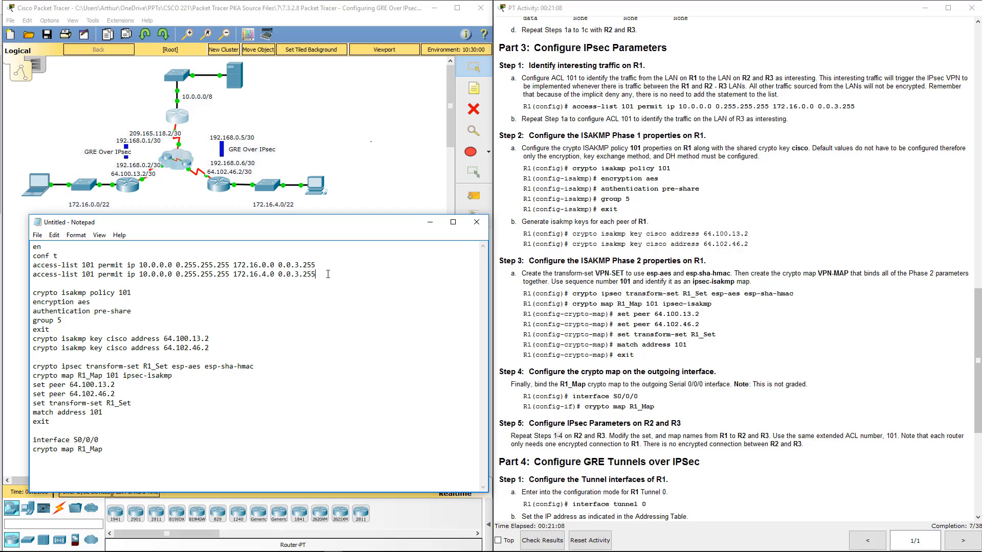
- Copy the 172.16.4.0 access-list 101 line from Notepad, run it in R1's global configuration mode after exiting interface mode, and close R1's window
left_click_drag(329, 274, 19, 274)
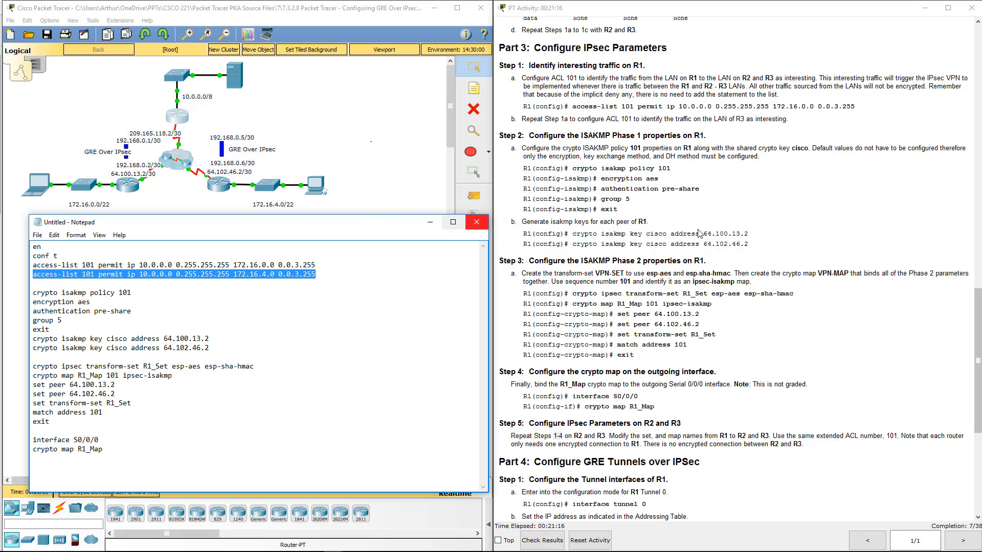
left_click_drag(335, 229, 808, 222)
left_click(171, 123)
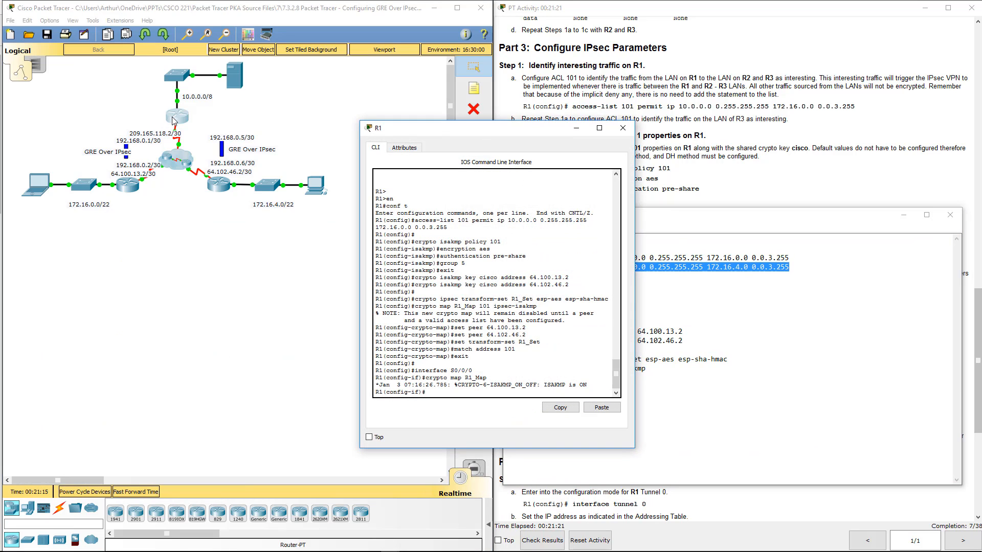
type("exit")
key("Return")
key("Return")
key("Return")
key("Return")
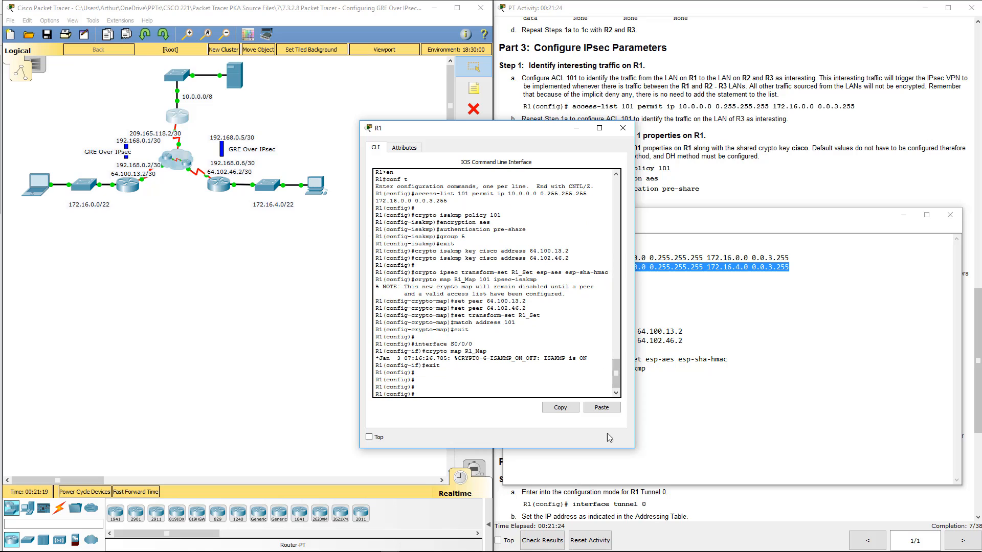
left_click(601, 407)
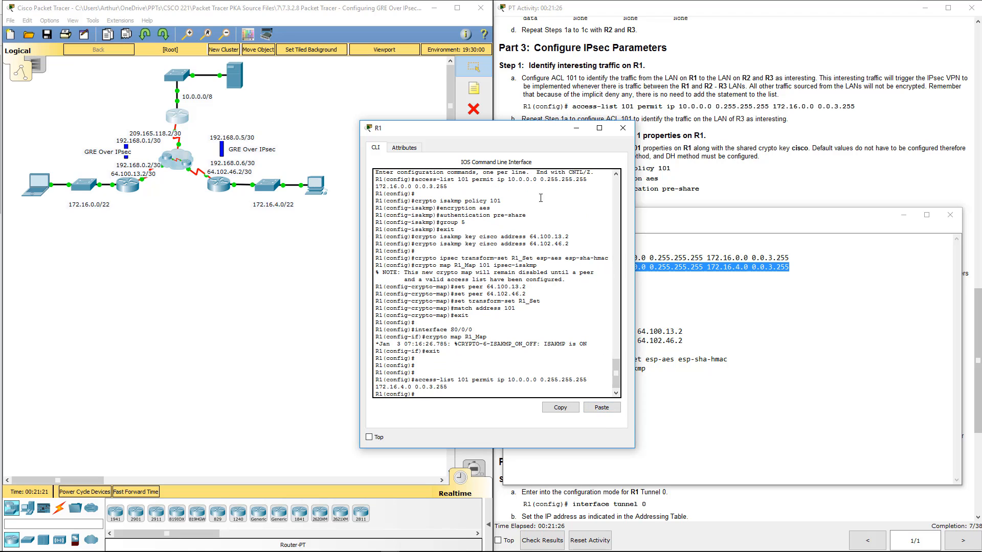
left_click(629, 137)
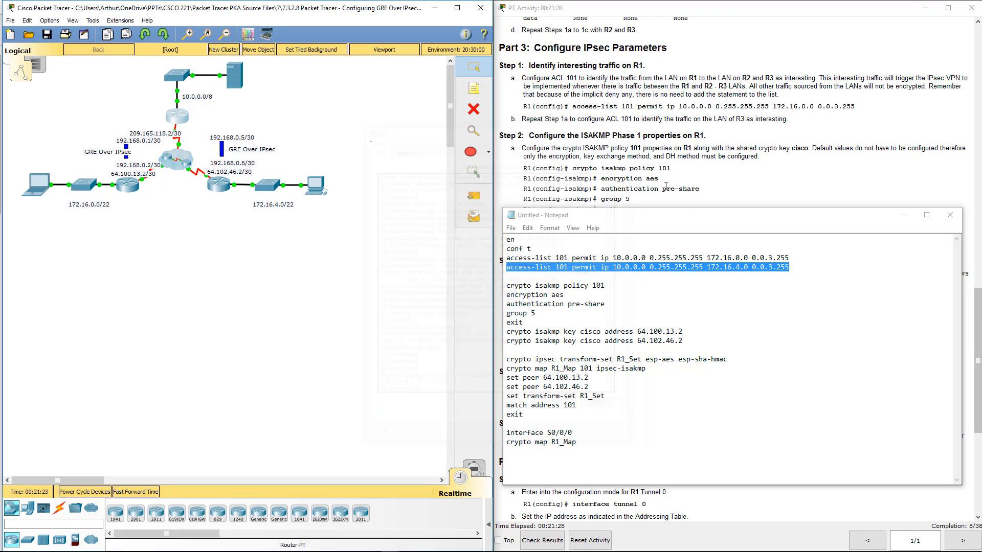
- Delete the second access-list line, the one for 172.16.4.0, from the Notepad script
left_click_drag(683, 217, 209, 234)
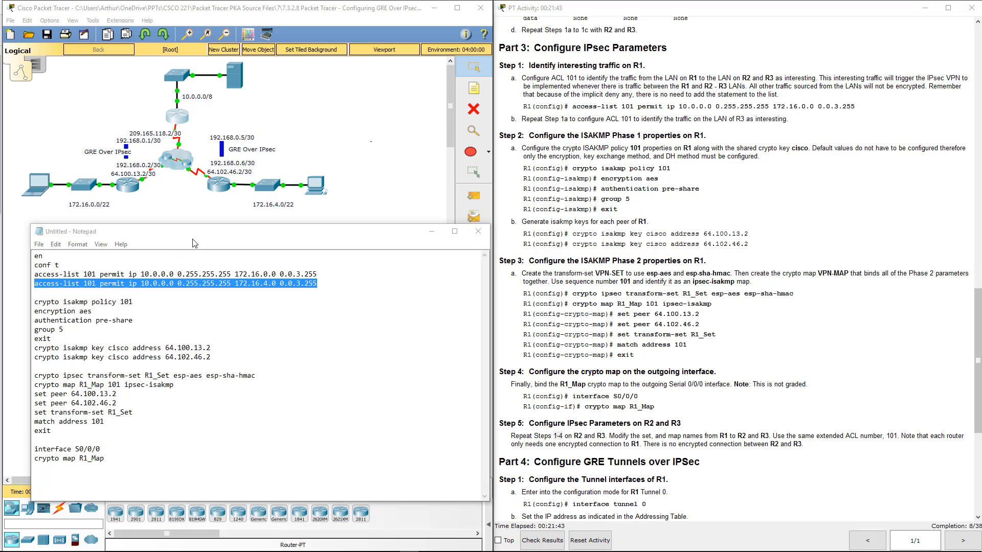
left_click_drag(266, 239, 746, 251)
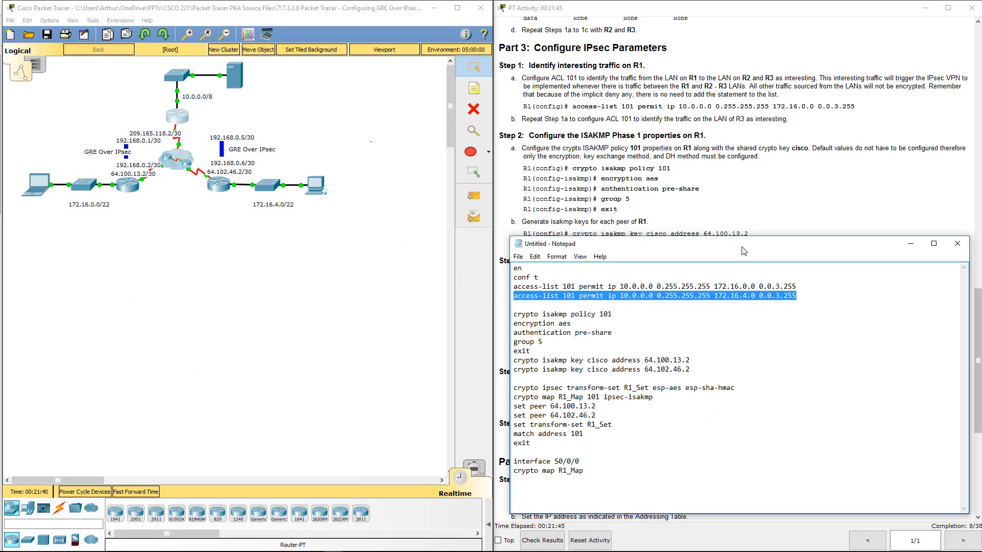
left_click(646, 336)
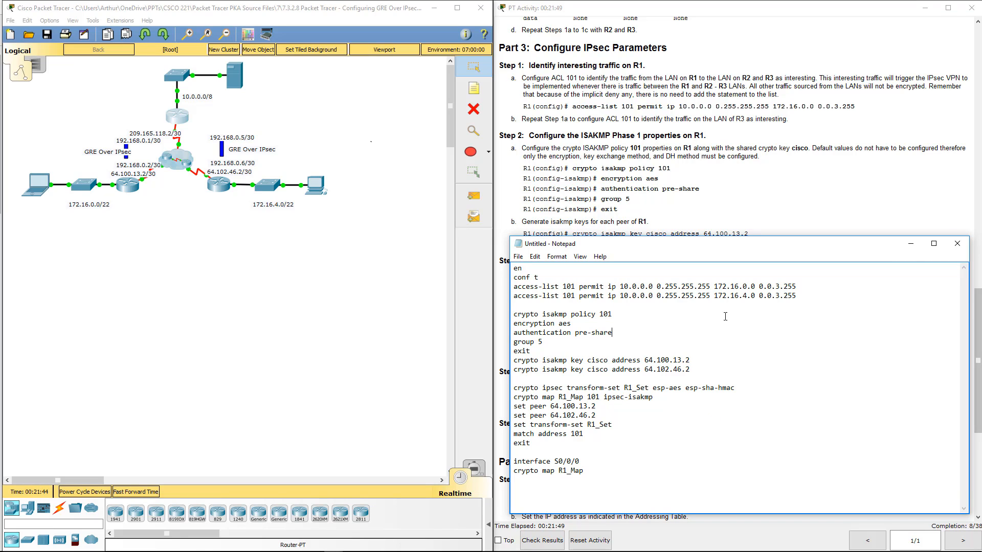
left_click_drag(803, 297, 517, 298)
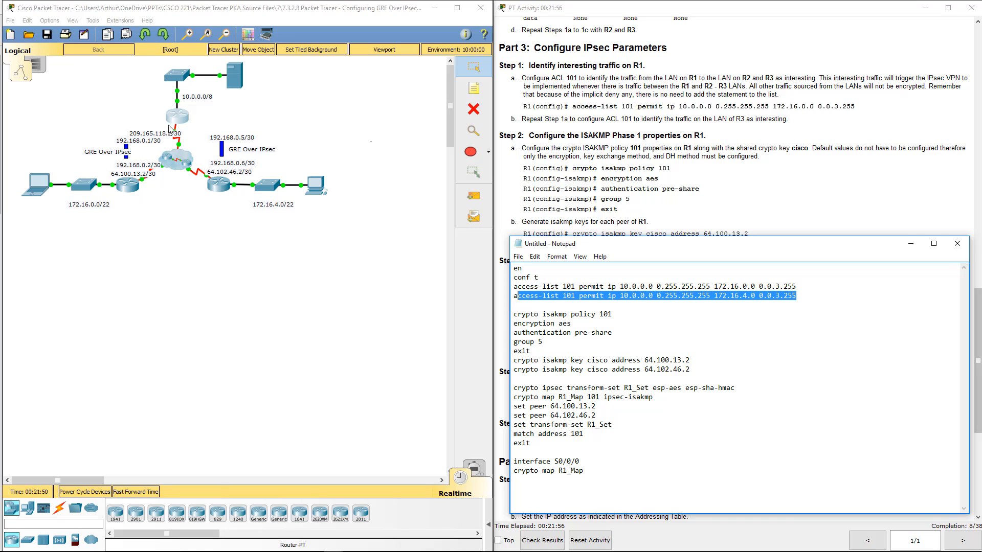
left_click(796, 296)
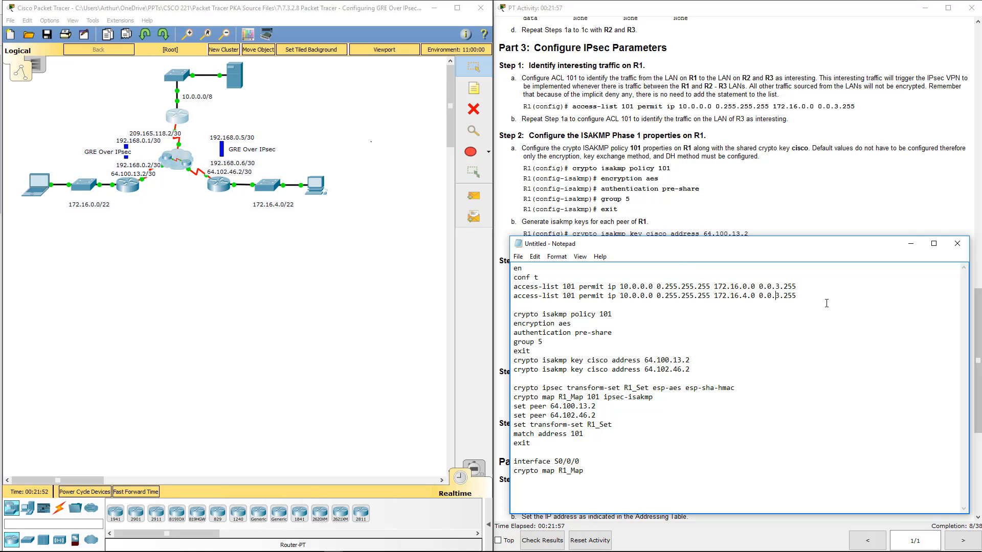
left_click_drag(796, 296, 514, 298)
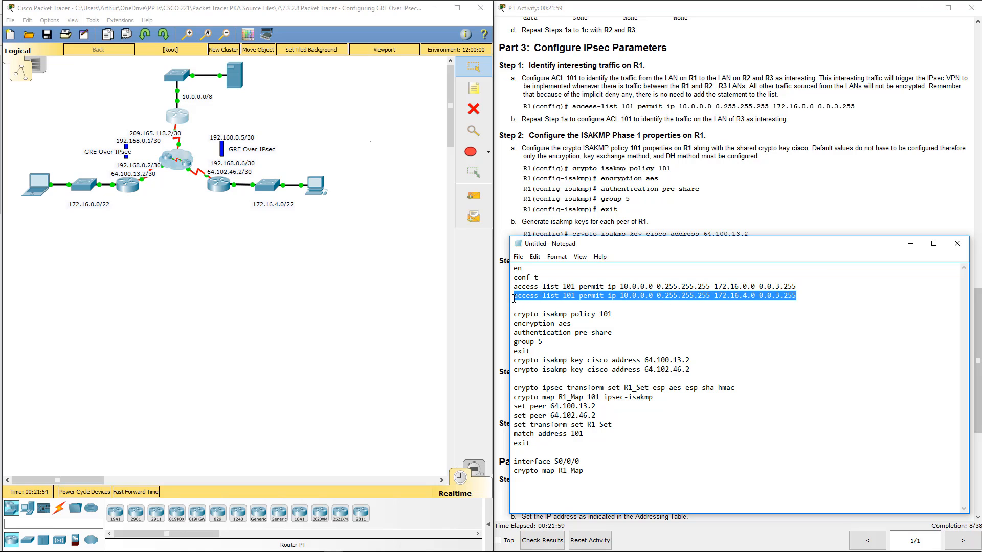
left_click(522, 296)
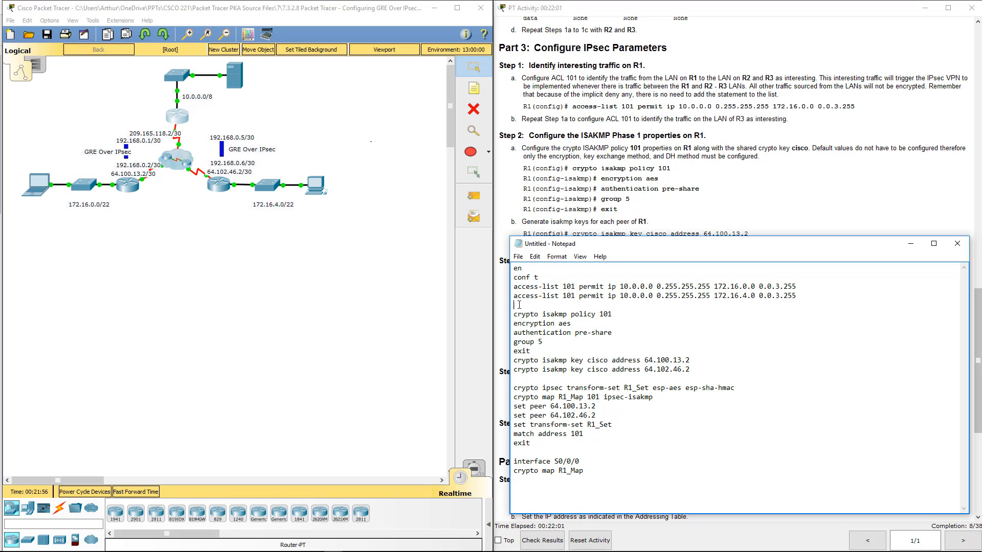
key("Up")
key("shift+End")
key("Delete")
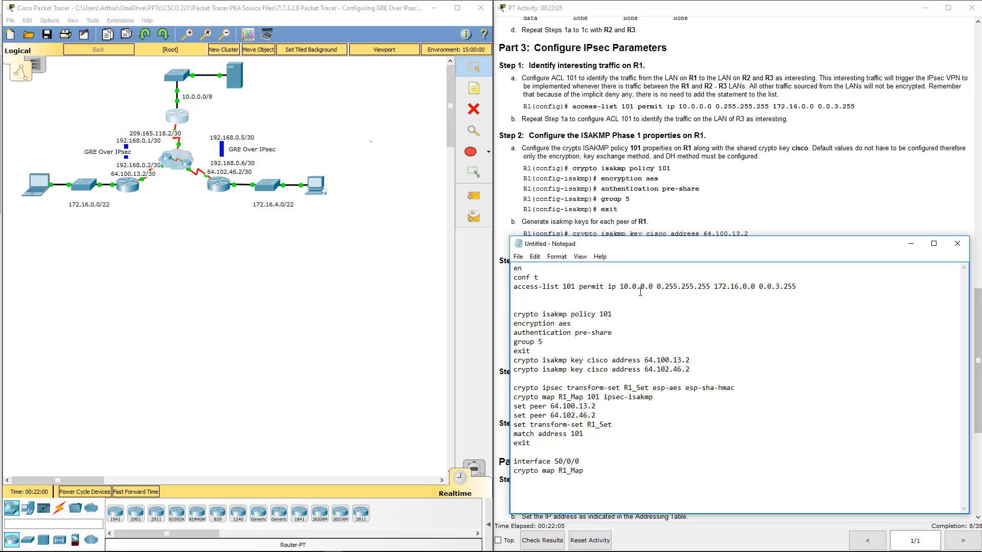
- Change the source in the remaining access-list 101 line to 172.16.0 with wildcard 0.0.0.3
double_click(622, 289)
type("172.16")
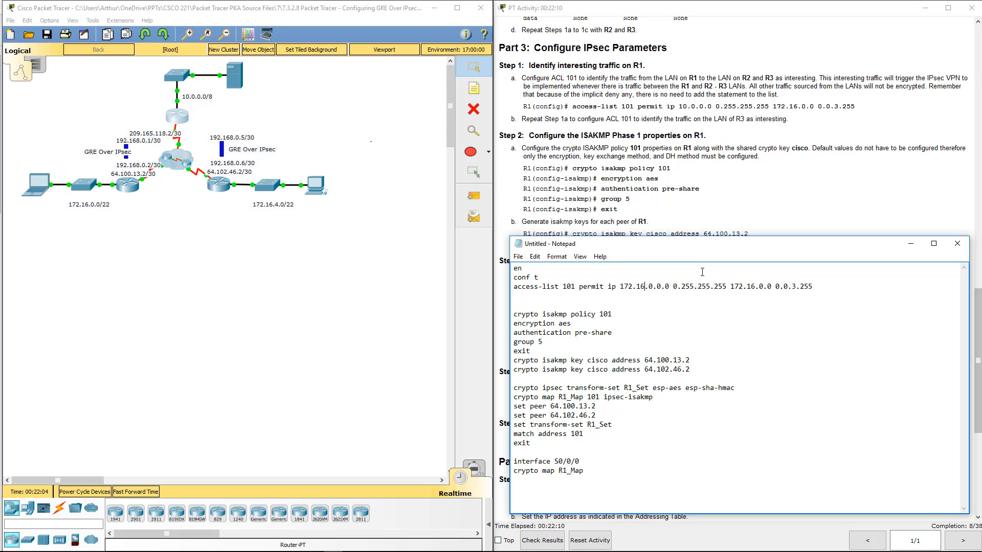
key("Delete")
key("Delete")
key("Delete")
key("Delete")
key("Delete")
key("Delete")
key("Delete")
key("Delete")
key("Delete")
key("Delete")
key("Delete")
key("Delete")
key("Delete")
key("Delete")
key("Delete")
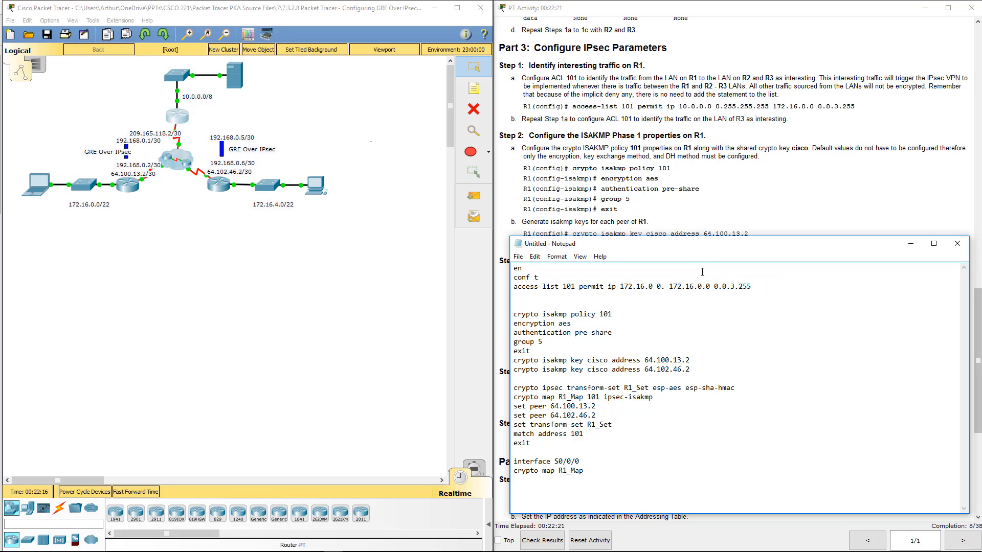
type("0.0.3")
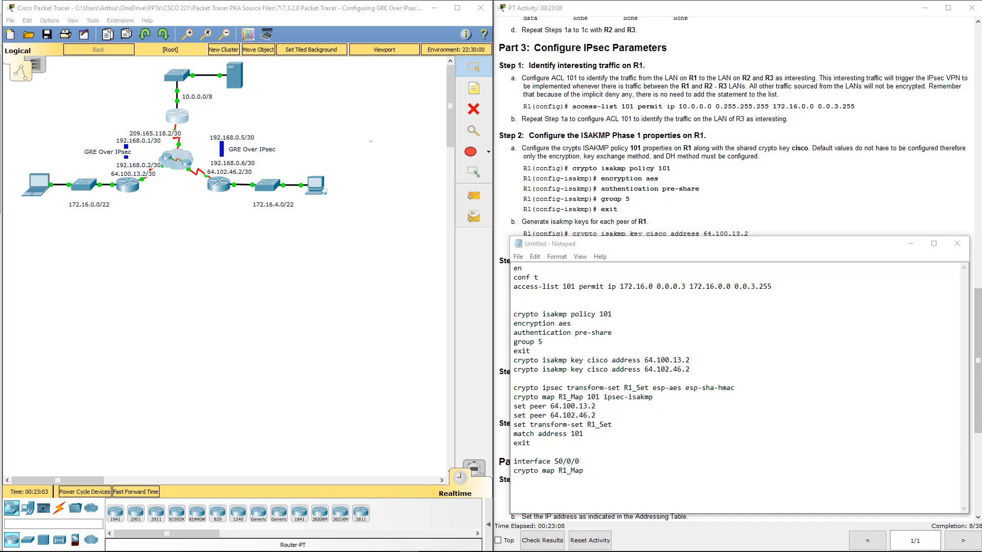
- Replace the access list's destination network and wildcard with 10.0.0.0 0.255.255.255
left_click(691, 286)
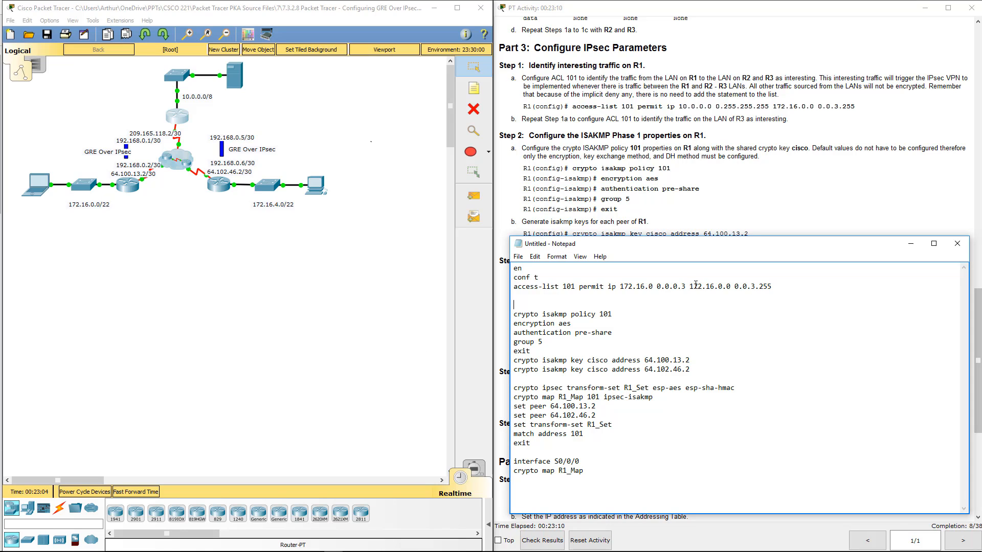
left_click_drag(691, 285, 776, 284)
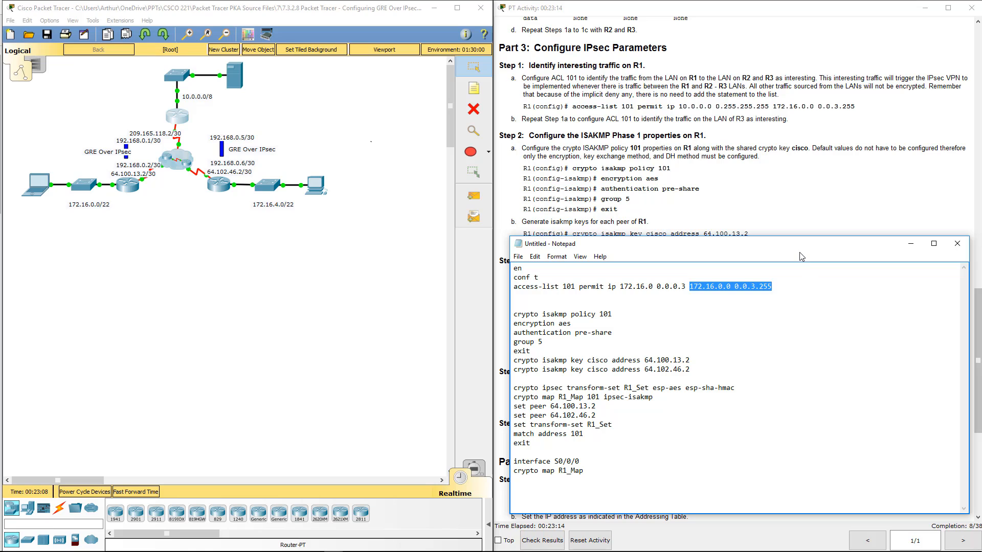
type("10.0.0.")
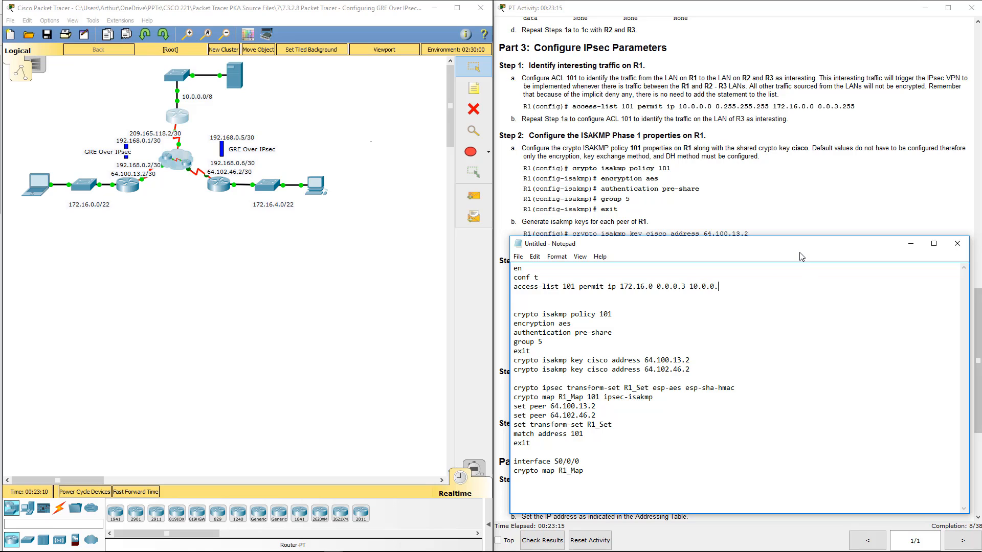
type("0 0.255.255.255")
left_click(614, 332)
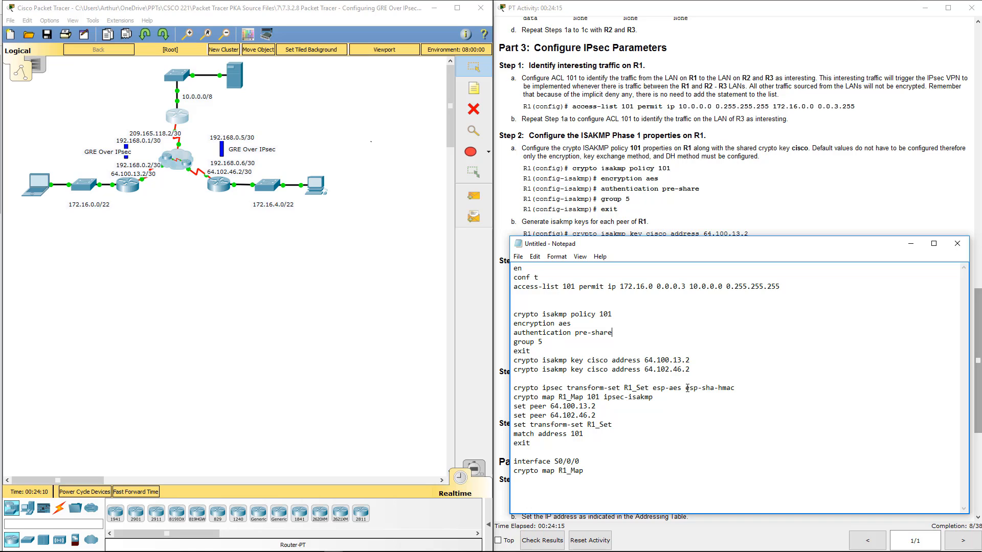
- Delete the second crypto isakmp key line and set the peer address in the remaining one to 209.165.118.2
left_click_drag(703, 372, 516, 371)
key("Delete")
left_click_drag(690, 360, 642, 360)
left_click(645, 365)
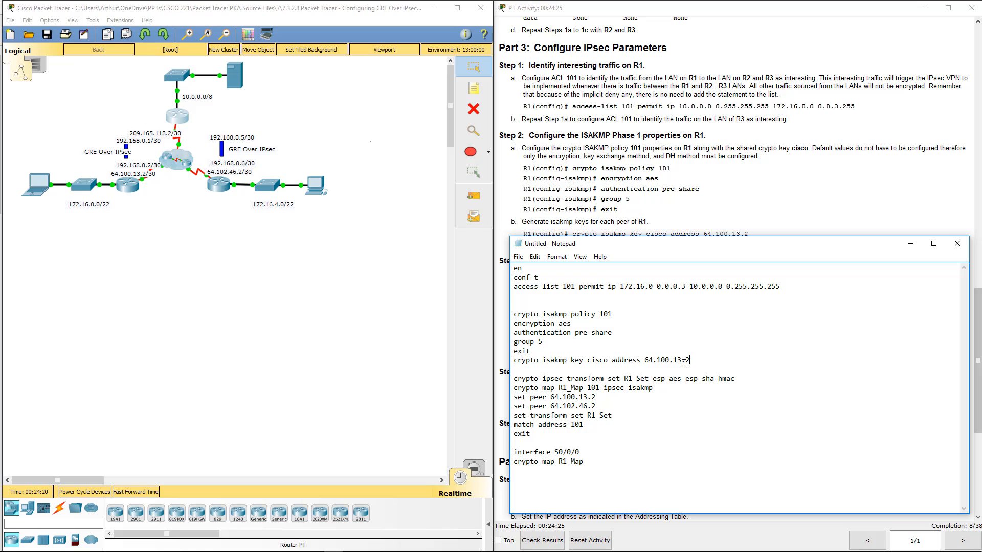
left_click_drag(689, 361, 646, 361)
type("209.165.118.2")
- Rename R1_Set to R2_Set in the crypto ipsec line and R1_Map to R2_Map in the crypto map 101 line
key("Delete")
type("2")
left_click_drag(566, 388, 562, 388)
type("2")
double_click(592, 387)
- Remove the second set peer line and its blank line, and set the remaining peer address to 209.165.118.2
left_click_drag(607, 406, 512, 405)
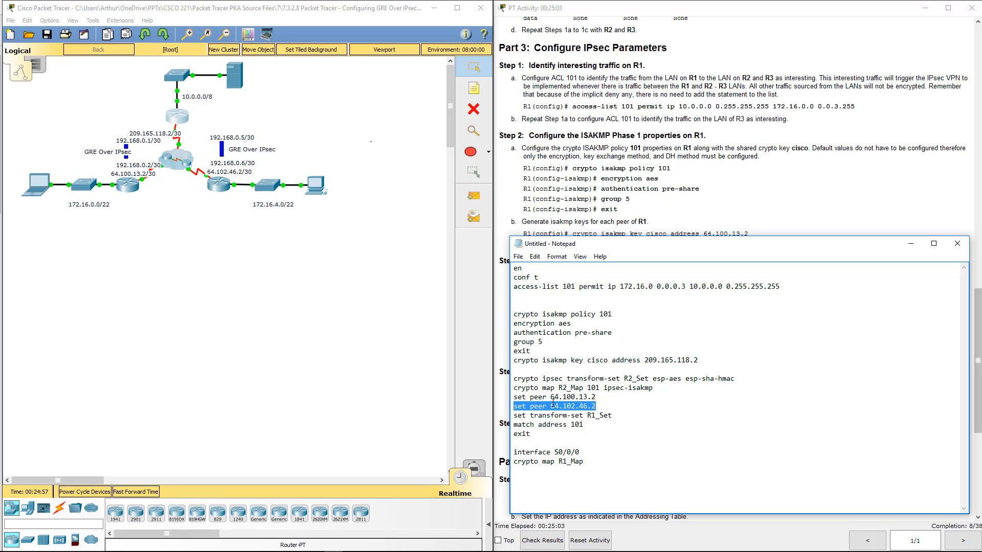
key("Delete")
left_click_drag(698, 360, 644, 360)
key("ctrl+c")
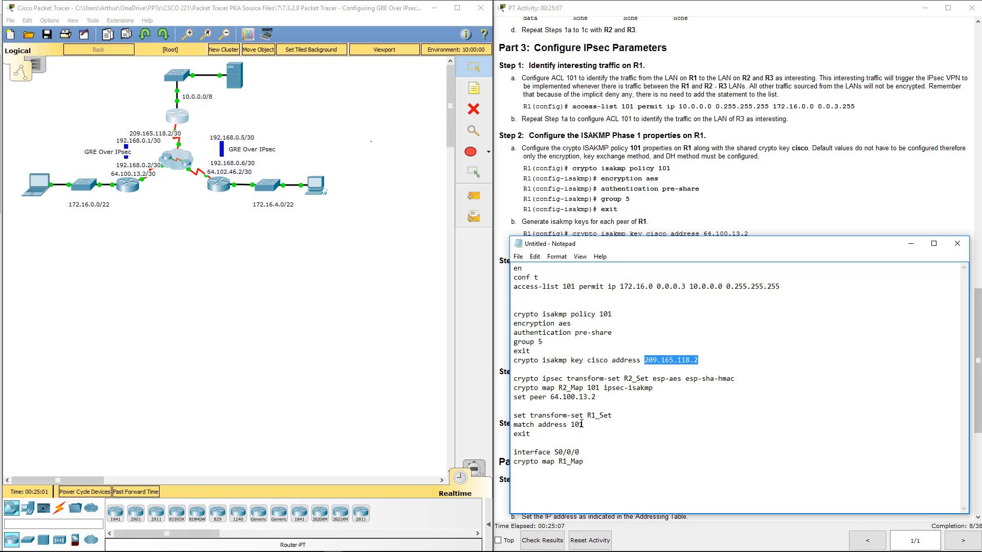
mouse_move(604, 401)
left_mouse_down()
mouse_move(551, 401)
mouse_move(598, 400)
left_mouse_up()
key("ctrl+v")
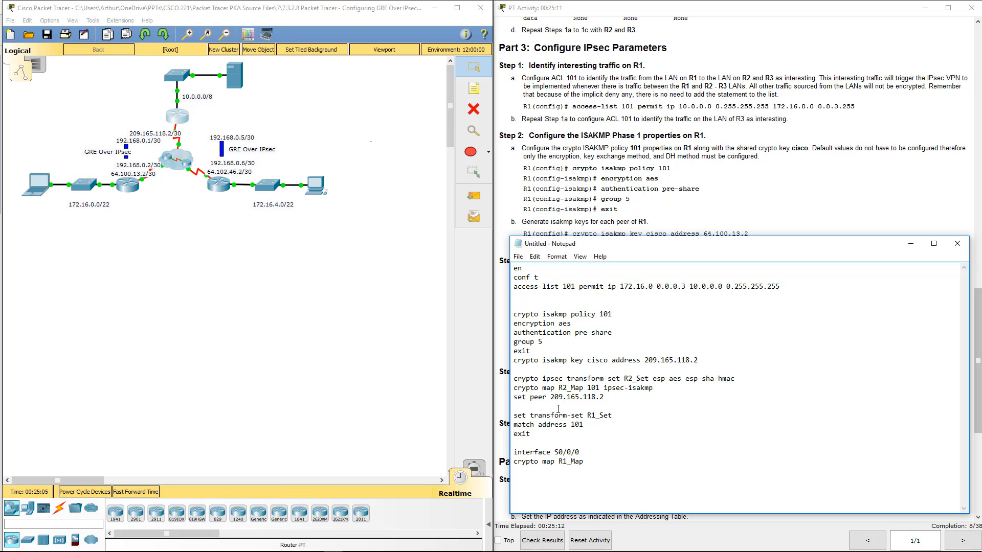
key("Delete")
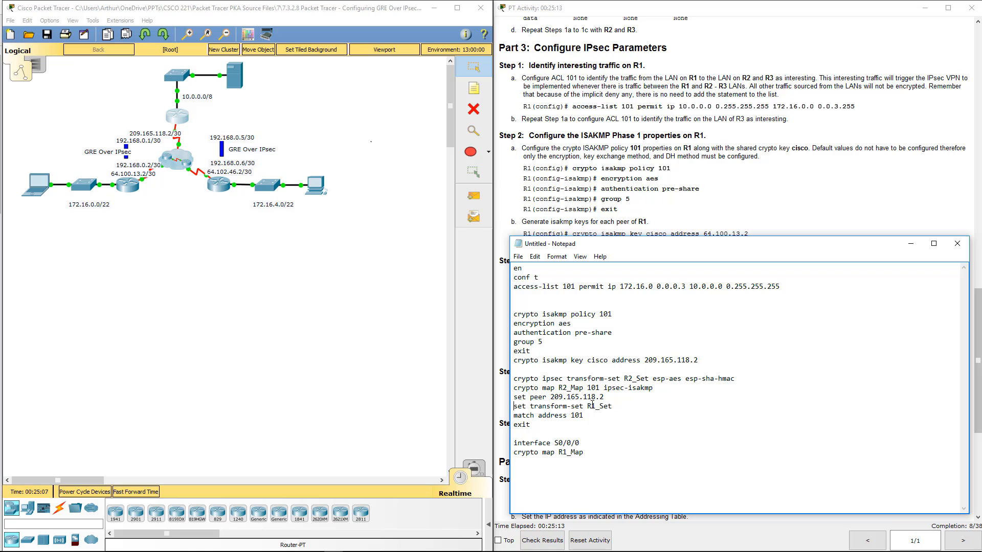
- Change the set transform-set line to R2_Set and the crypto map line under interface S0/0/0 to R2_Map
left_click(592, 405)
key("Delete")
type("2")
left_click_drag(562, 454, 568, 454)
type("2")
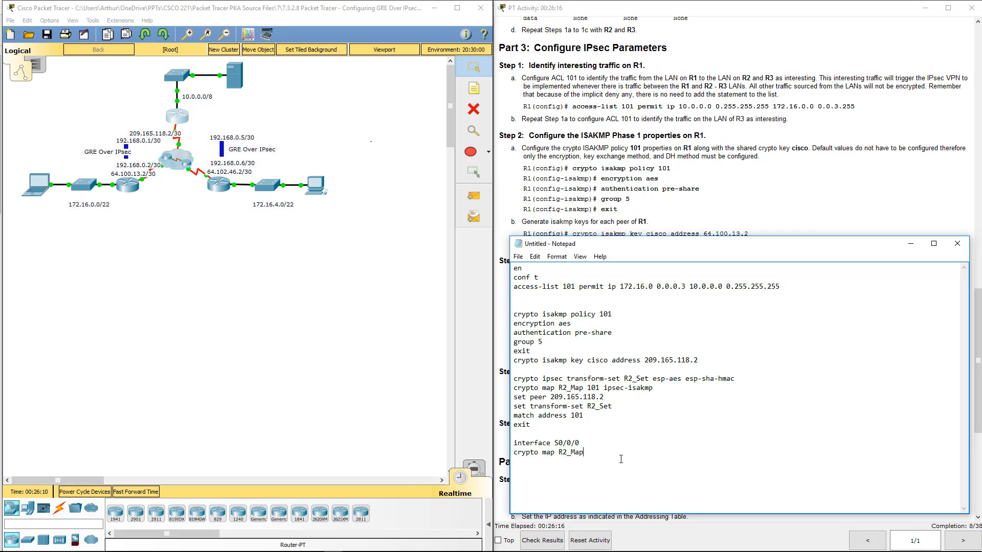
- Copy the complete Notepad script, including the ISAKMP pre-shared key command, into R2's command line and run it
left_click_drag(621, 455, 443, 255)
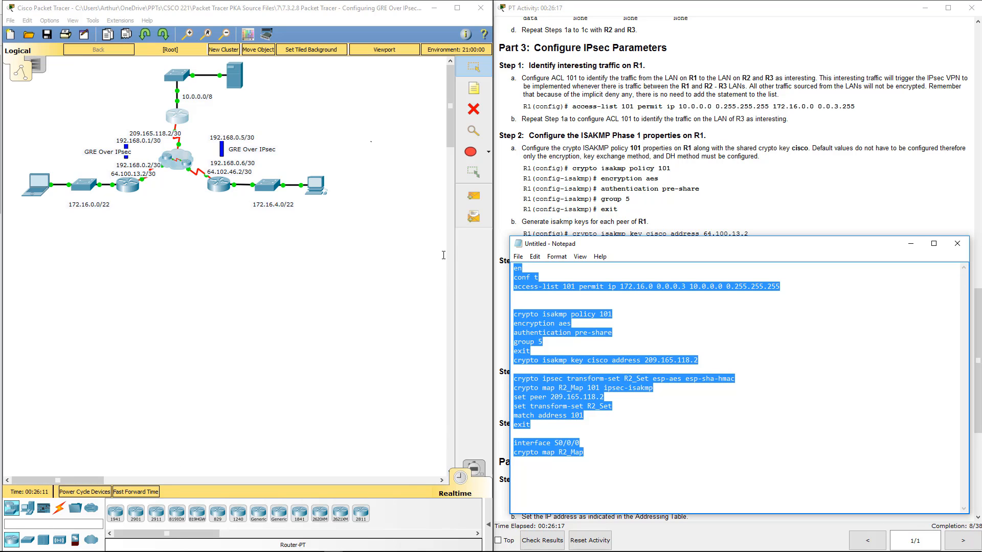
left_click(137, 189)
key("Return")
key("Return")
key("Return")
key("Return")
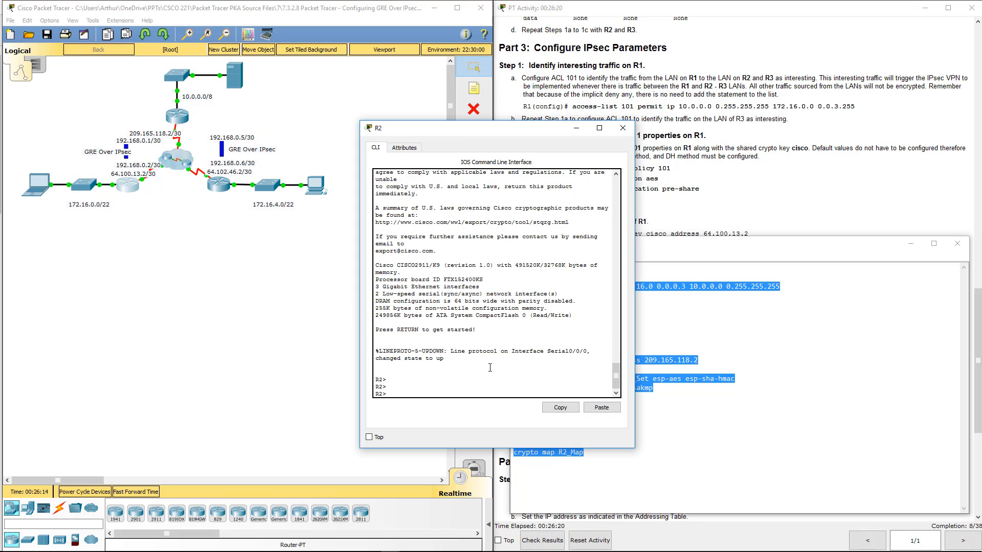
left_click(592, 409)
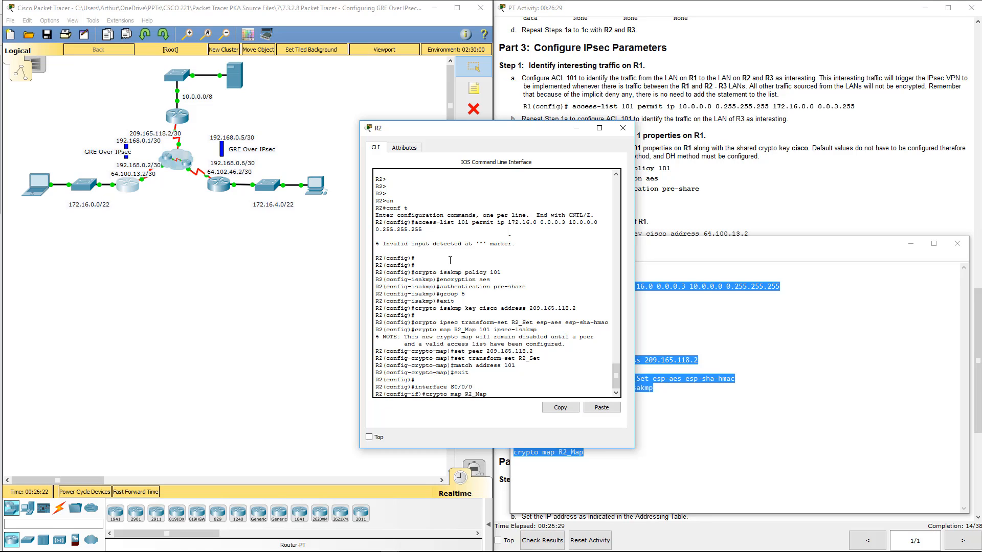
- Correct the access list's source network to 172.16.0.0 in Notepad and copy the whole access-list line
left_click(689, 300)
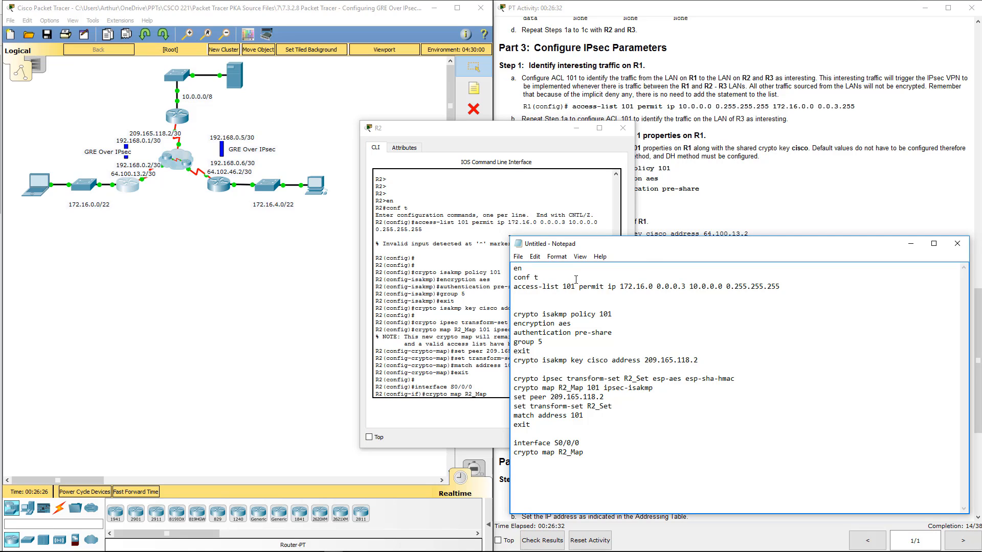
double_click(632, 285)
left_click(653, 287)
type(".0")
left_click_drag(792, 289, 512, 287)
- Exit interface mode on R2, run access-list 101 permit ip 172.16.0.0 0.0.0.3 10.0.0.0 0.255.255.255 in global configuration mode, and close R2's window
left_click(464, 330)
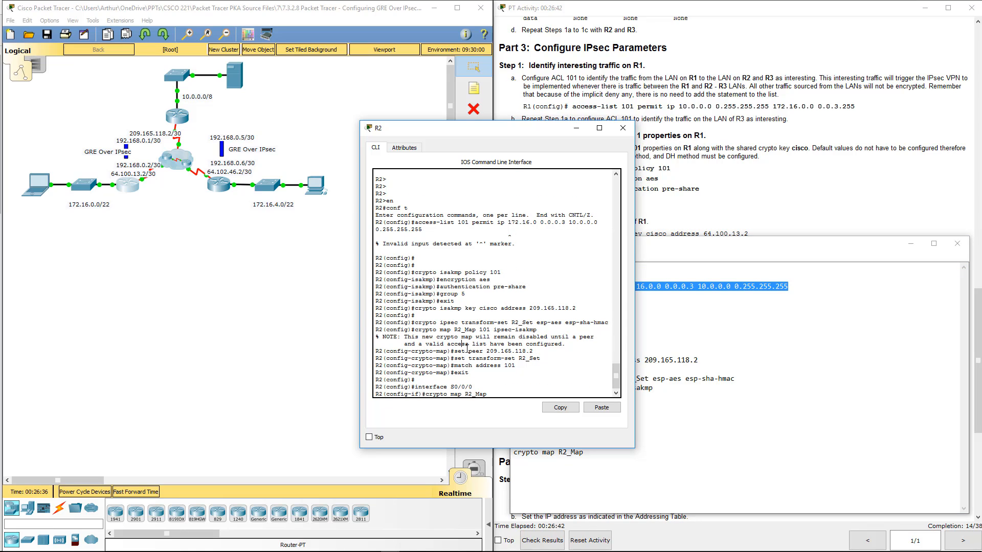
key("Return")
key("Return")
key("Return")
key("Return")
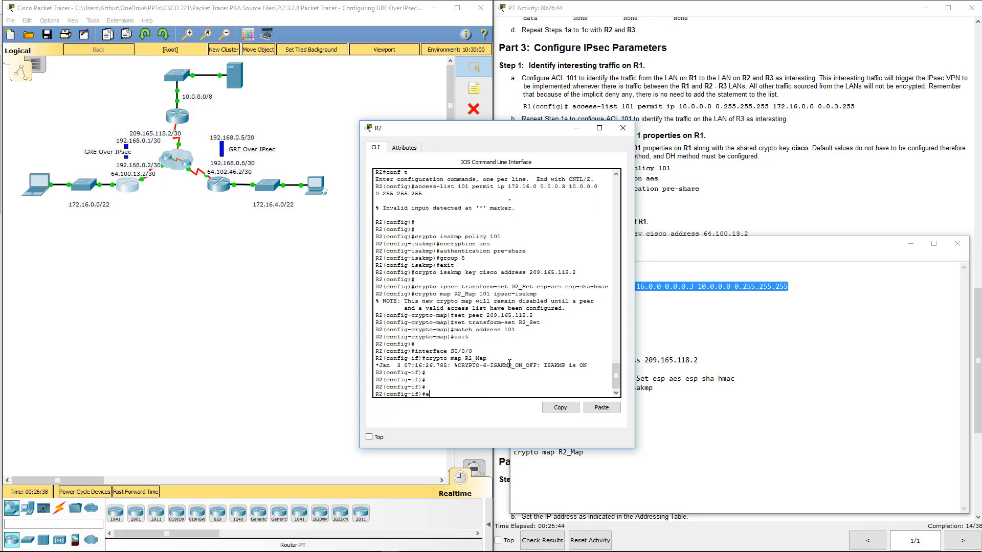
type("exit")
key("Return")
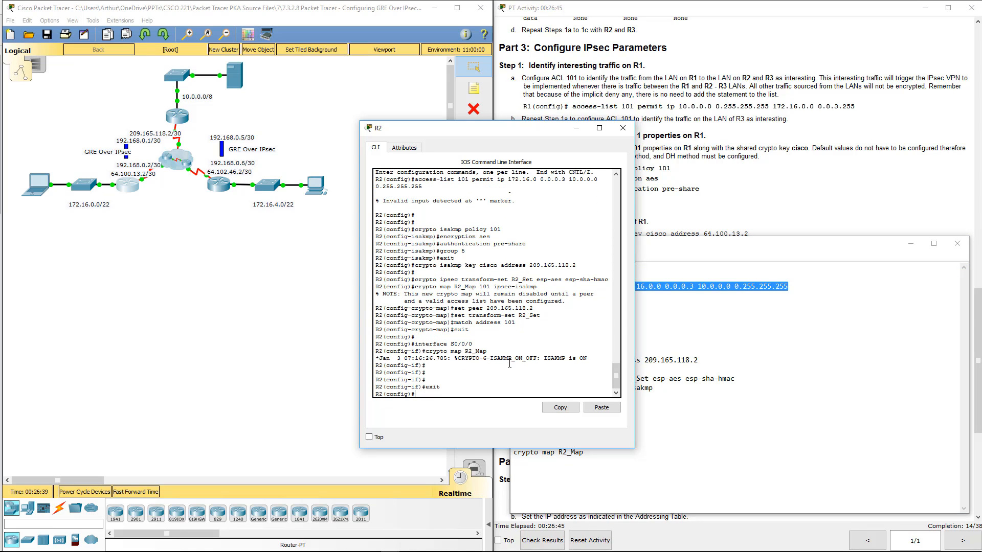
left_click(596, 406)
key("Return")
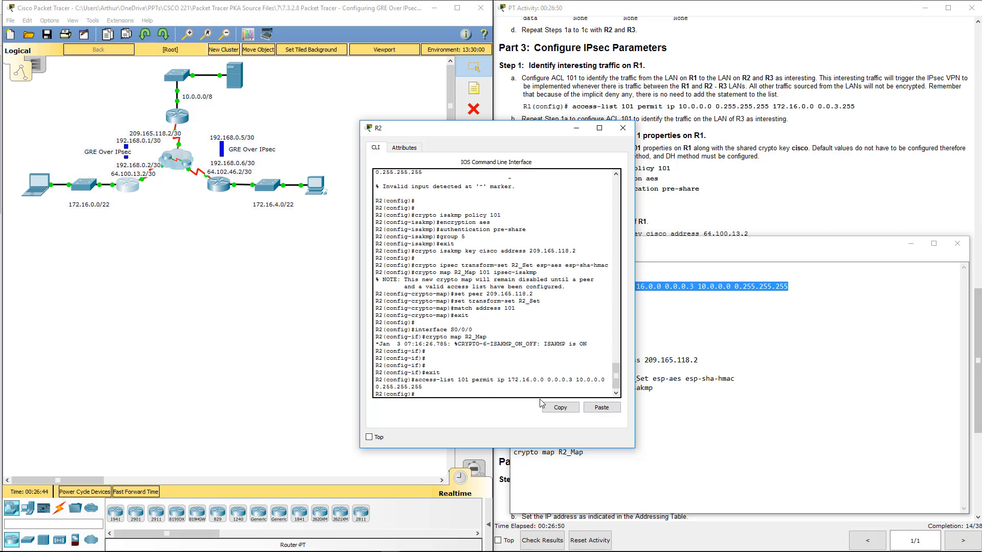
left_click(623, 128)
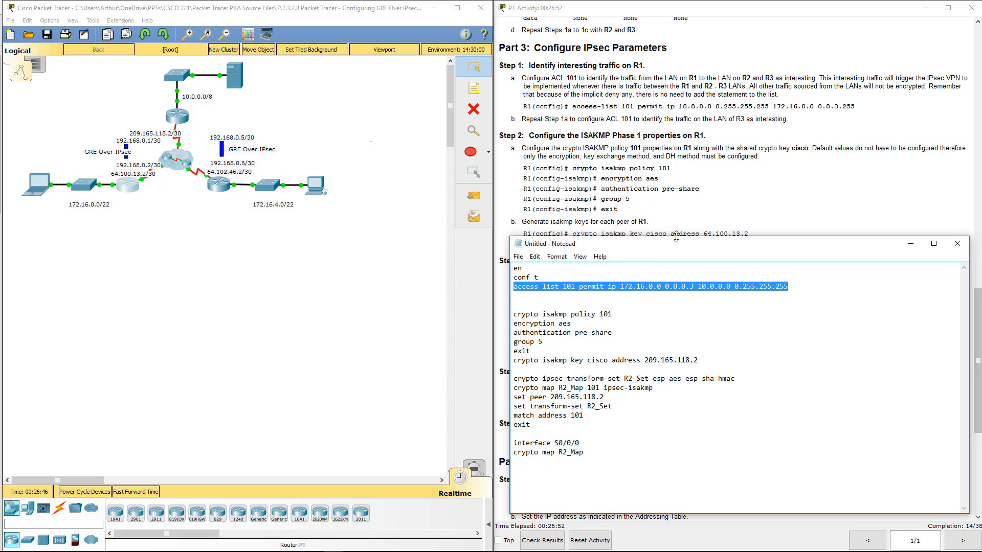
left_click_drag(680, 243, 280, 207)
left_click(274, 286)
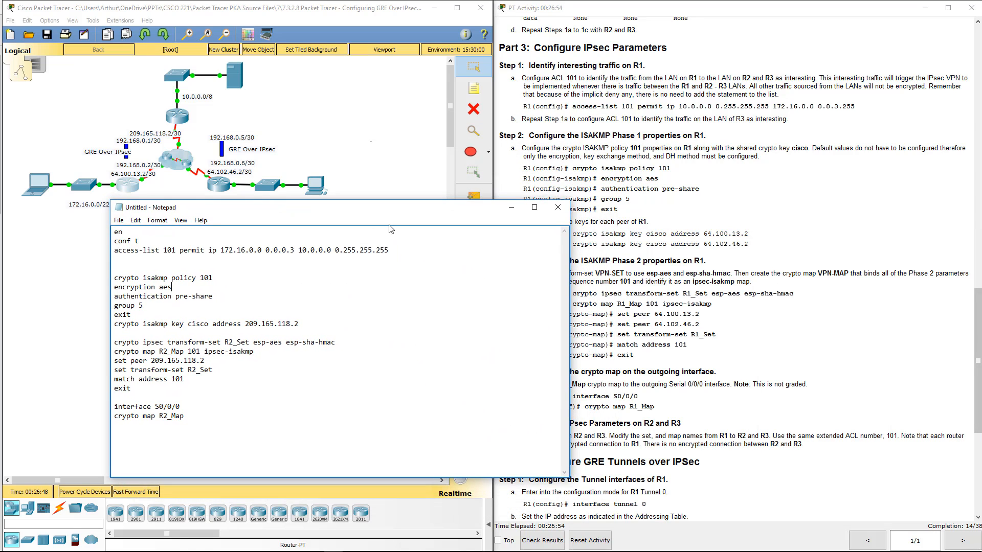
left_click_drag(416, 212, 802, 256)
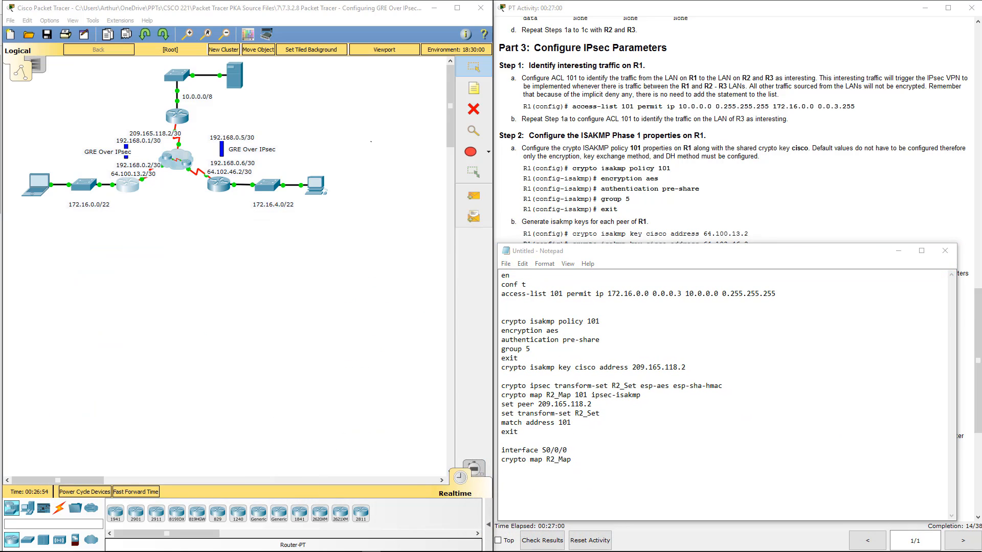
- Change the access-list 101 source in the Notepad script to network 172.16.4.0 with wildcard mask 0.0.3.255
left_click(641, 358)
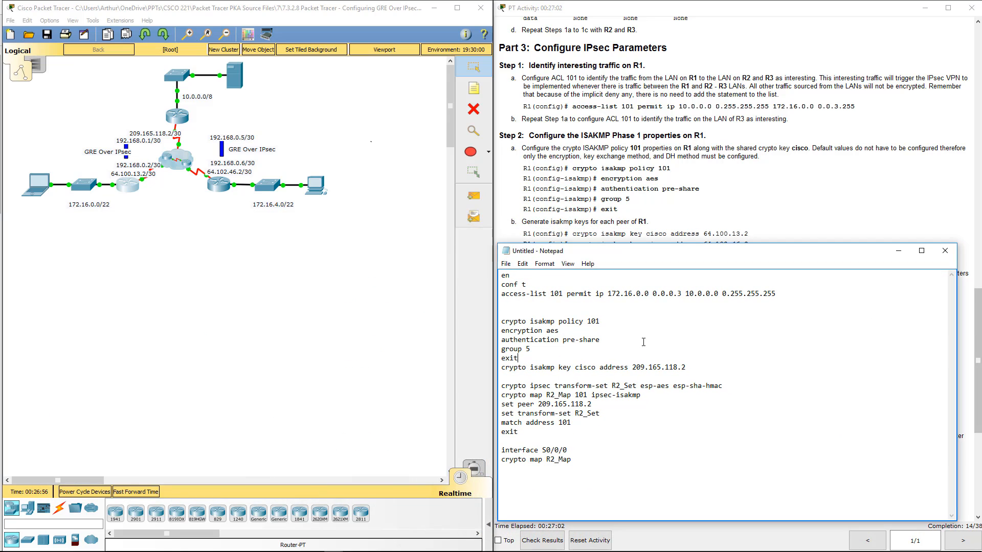
double_click(637, 295)
type("4")
double_click(671, 295)
type("3.255")
- Rename the transform set to R3_Set in both script lines and the crypto map under interface S0/0/0 to R3_Map
left_click_drag(592, 321, 606, 321)
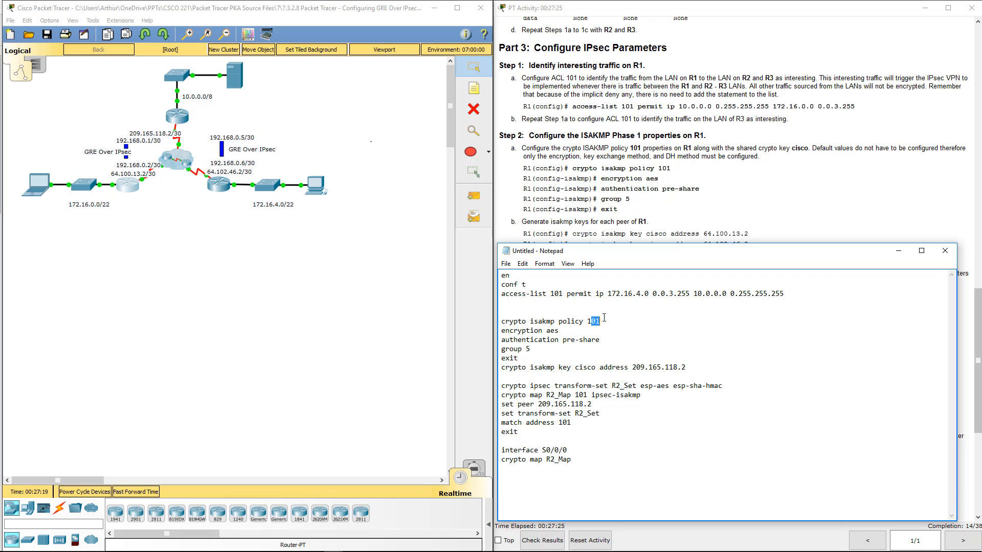
left_click(568, 340)
left_click_drag(700, 365, 634, 366)
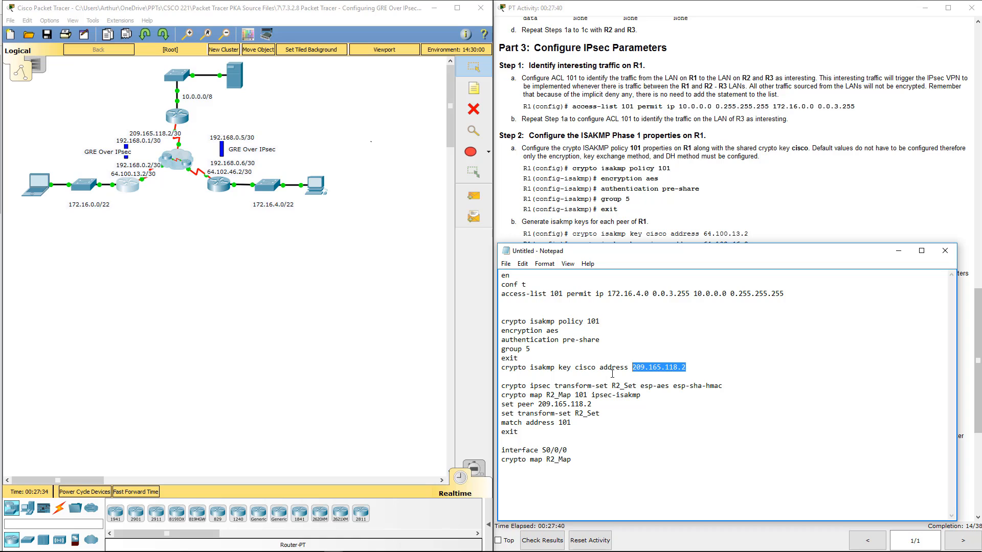
left_click_drag(615, 386, 620, 385)
type("3")
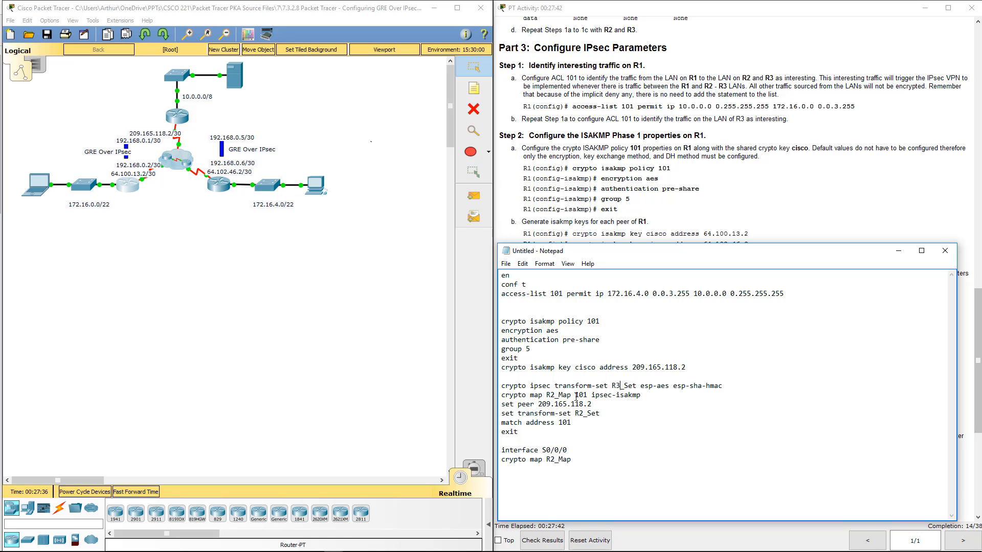
left_click_drag(578, 413, 583, 413)
type("3")
left_click_drag(554, 459, 548, 459)
type("3")
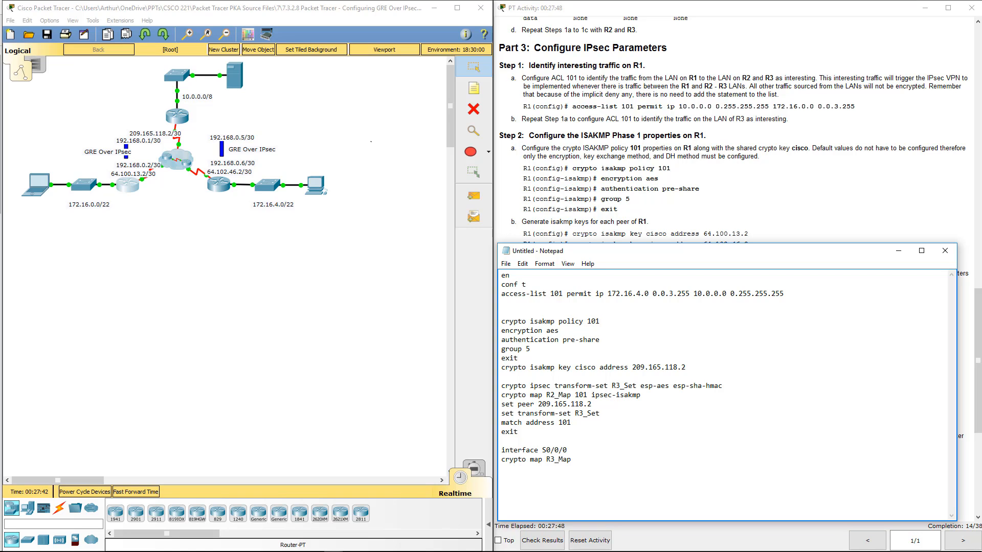
- Copy the whole Notepad script, including the ISAKMP pre-shared key command, run it in R3's command line, and close R3's window
key("alt+Tab")
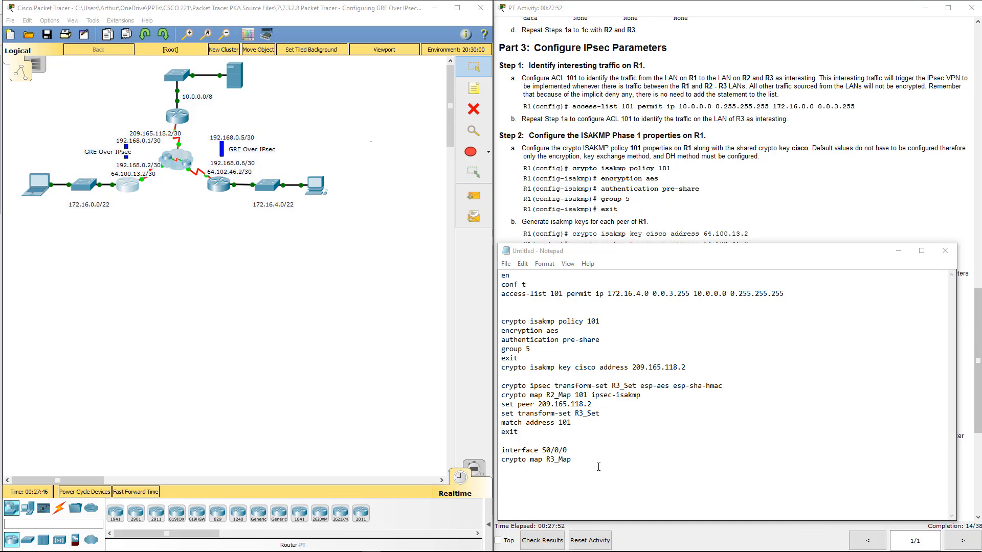
key("alt+Tab")
key("ctrl+a")
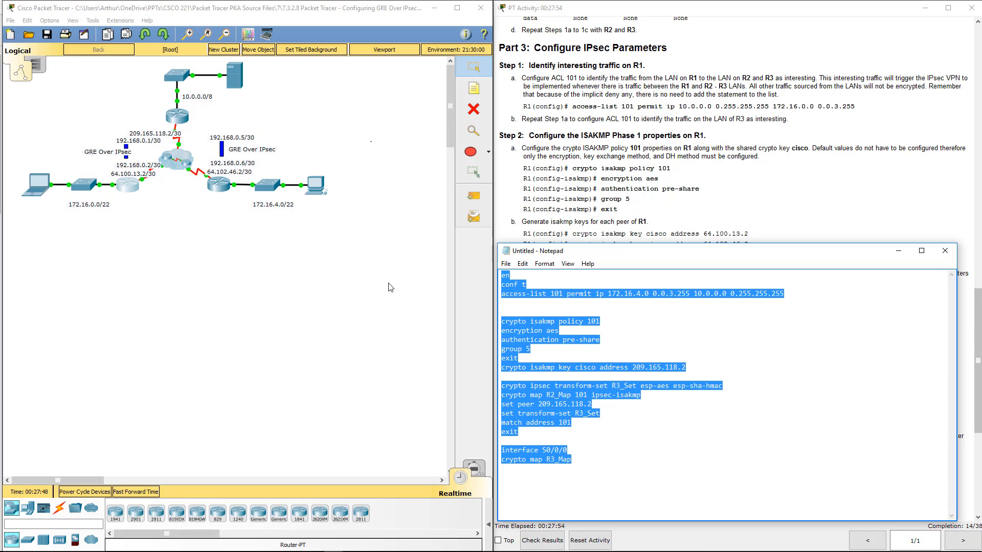
left_click(214, 192)
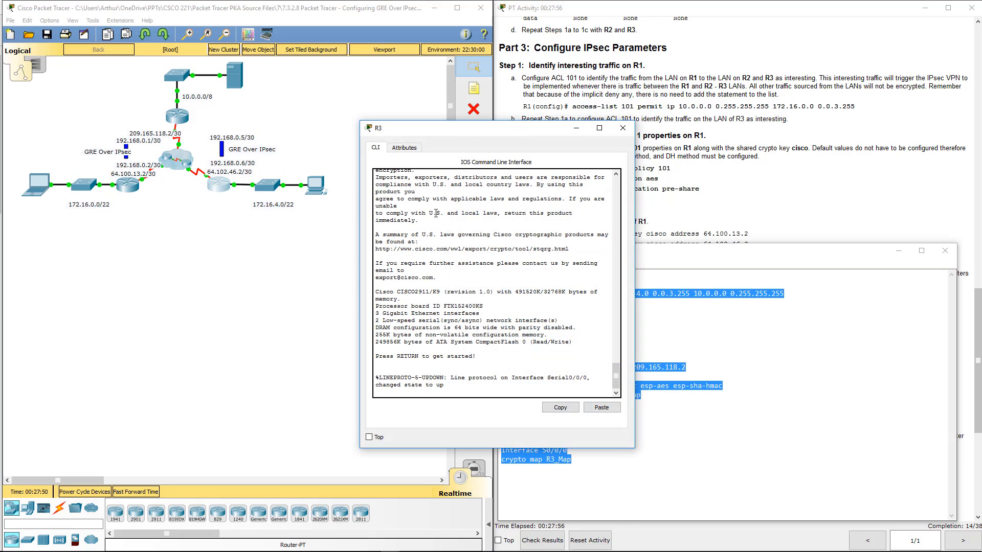
key("Return")
key("Return")
key("Return")
key("Return")
key("Return")
left_click(601, 408)
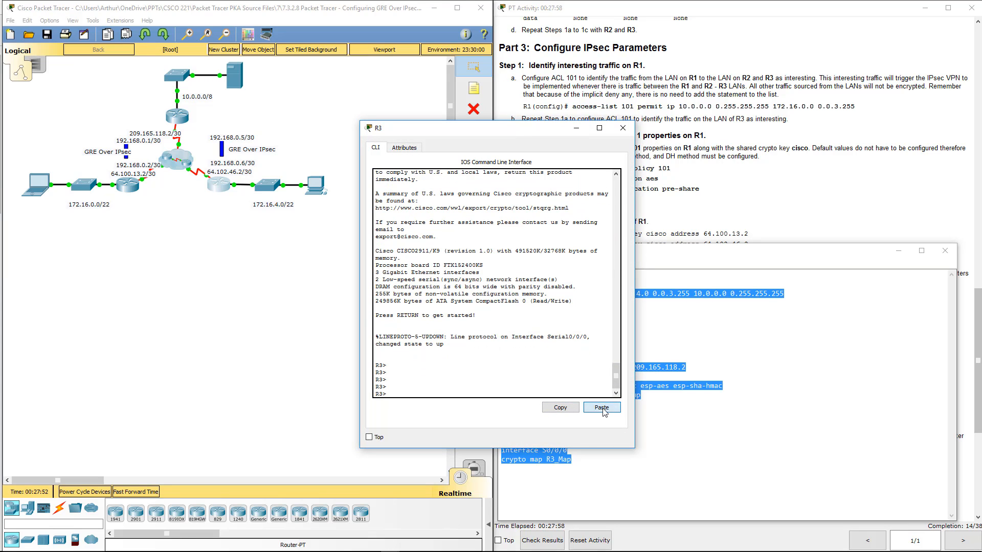
key("Return")
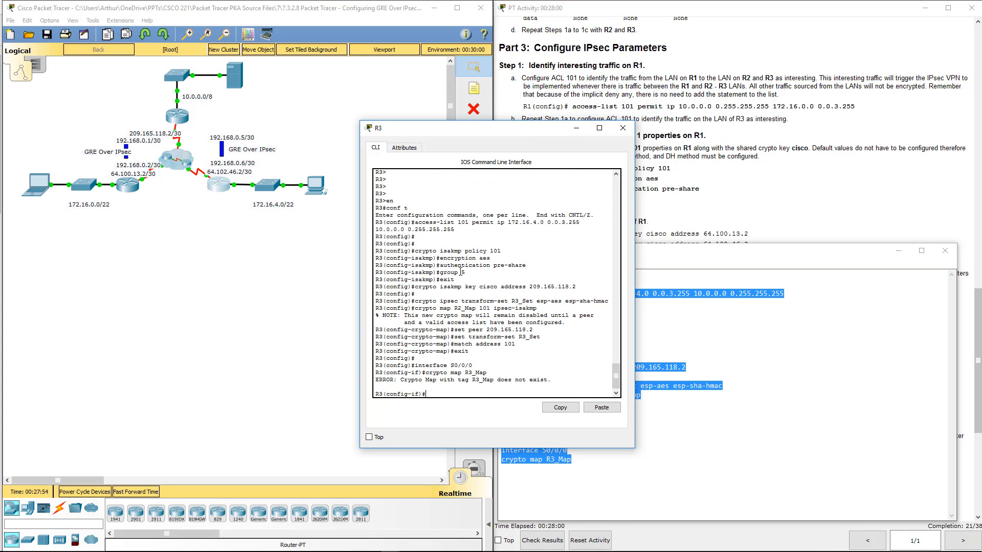
left_click(623, 128)
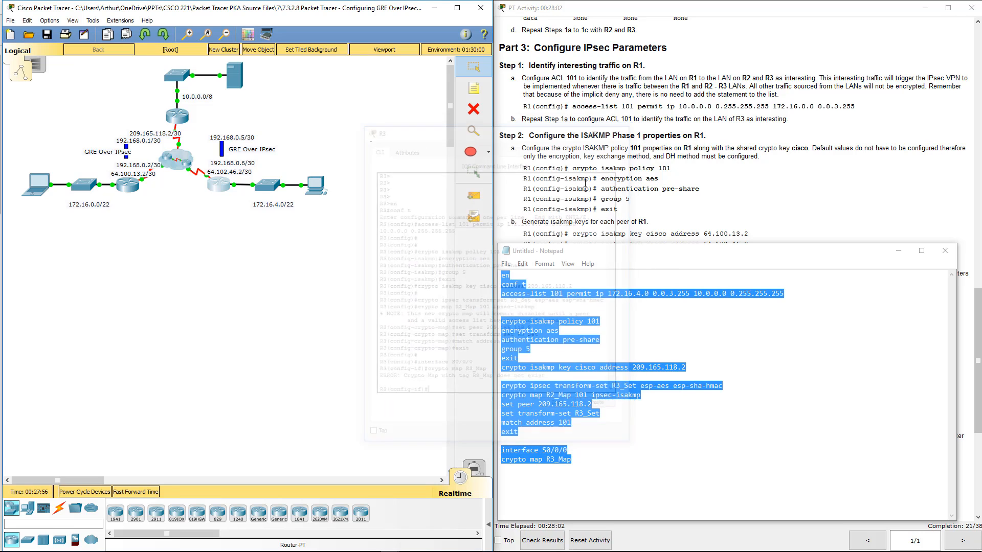
- Uncover the activity instructions and read the crypto map steps and the Part 4 GRE tunnel configuration
left_click(656, 375)
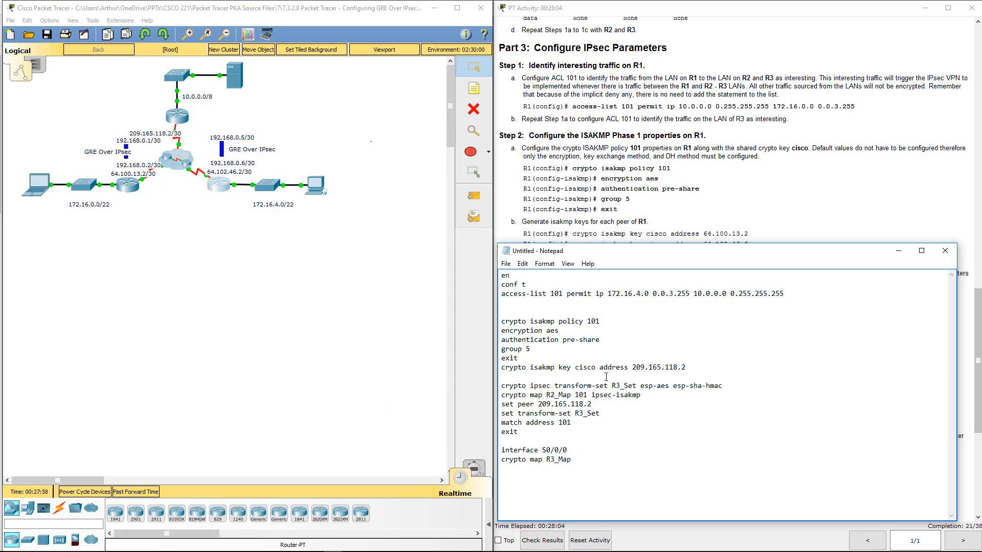
left_click_drag(701, 252, 0, 253)
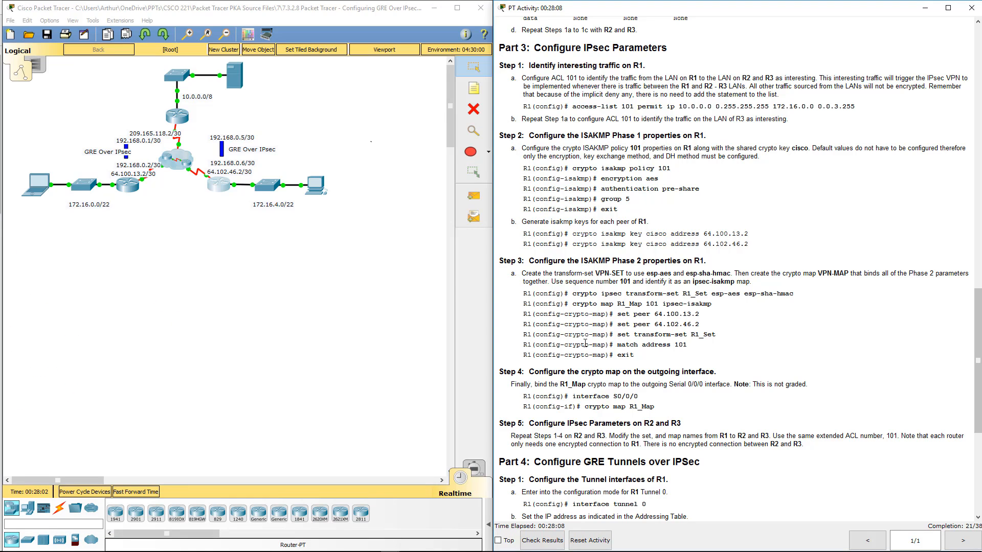
left_click_drag(544, 304, 660, 372)
left_click_drag(559, 384, 641, 406)
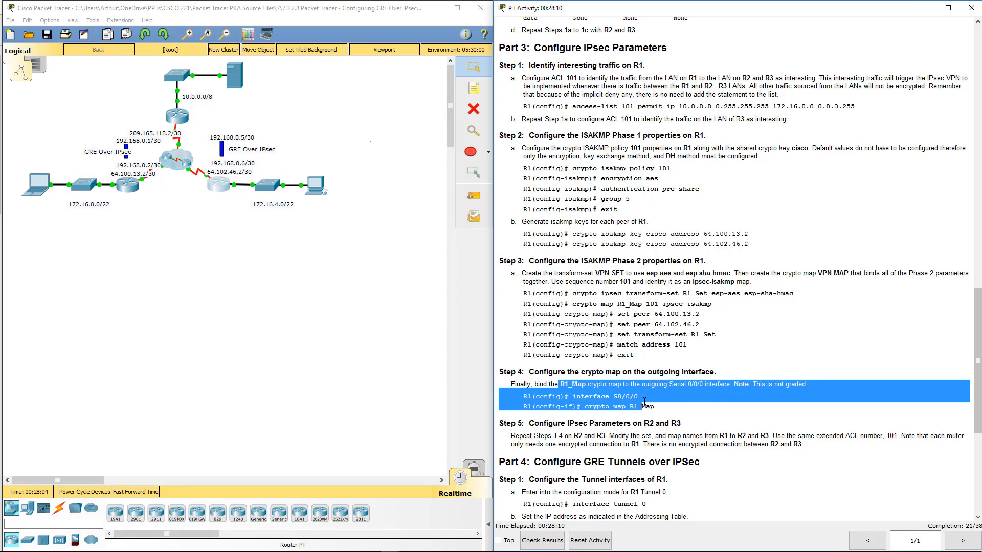
scroll(615, 397, "down", 3)
left_click(534, 330)
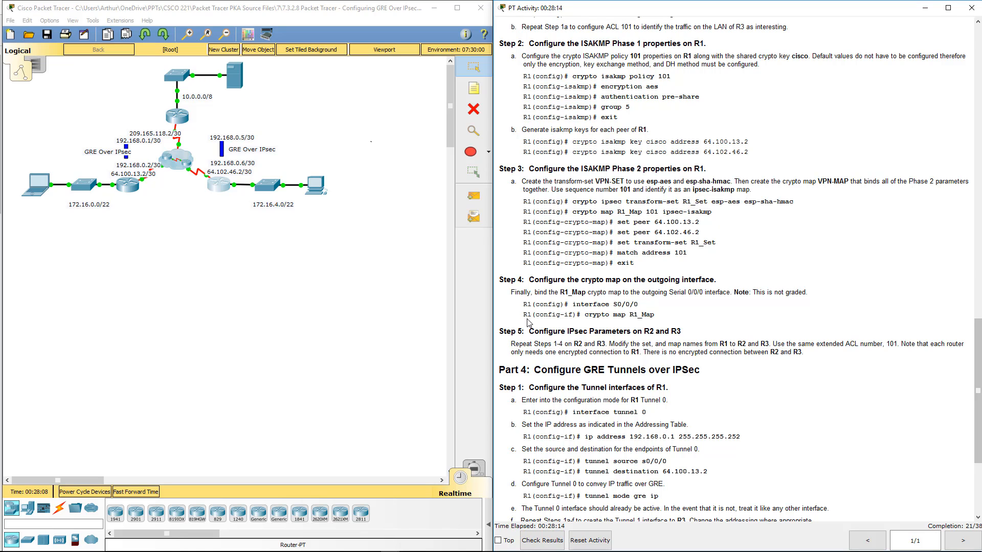
scroll(529, 323, "down", 5)
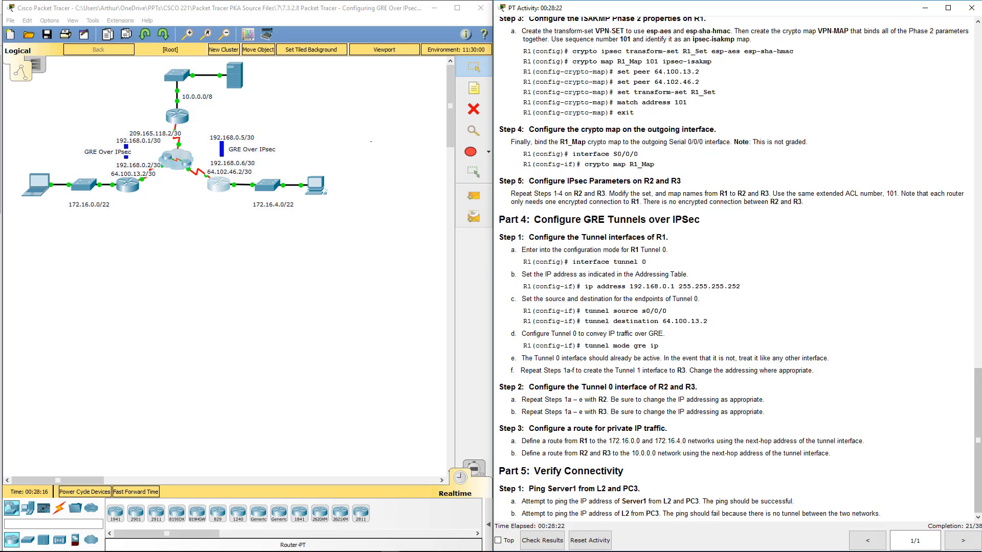
- Clear the IPsec script from Notepad and start a new script with the interface command for tunnel 0
left_click_drag(0, 220, 376, 199)
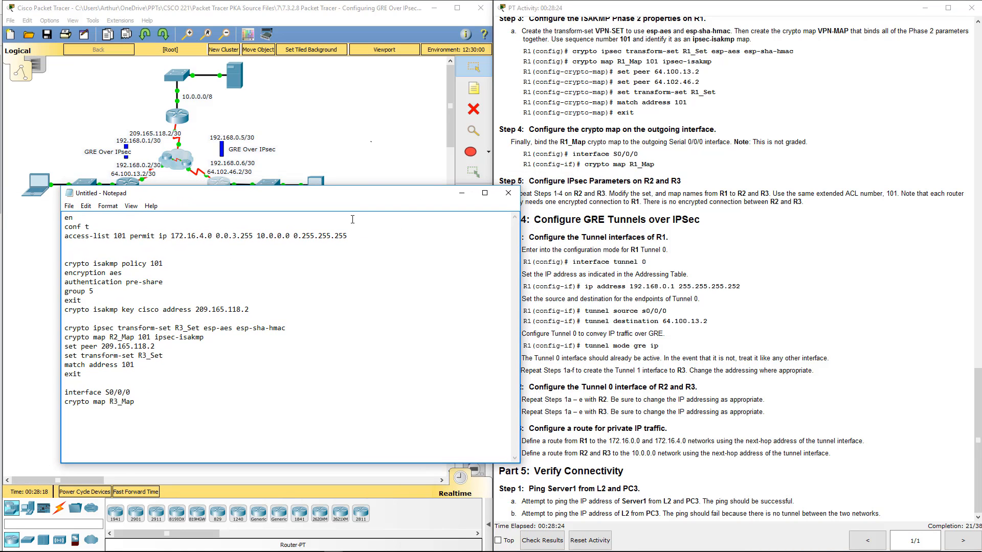
key("ctrl+a")
key("Delete")
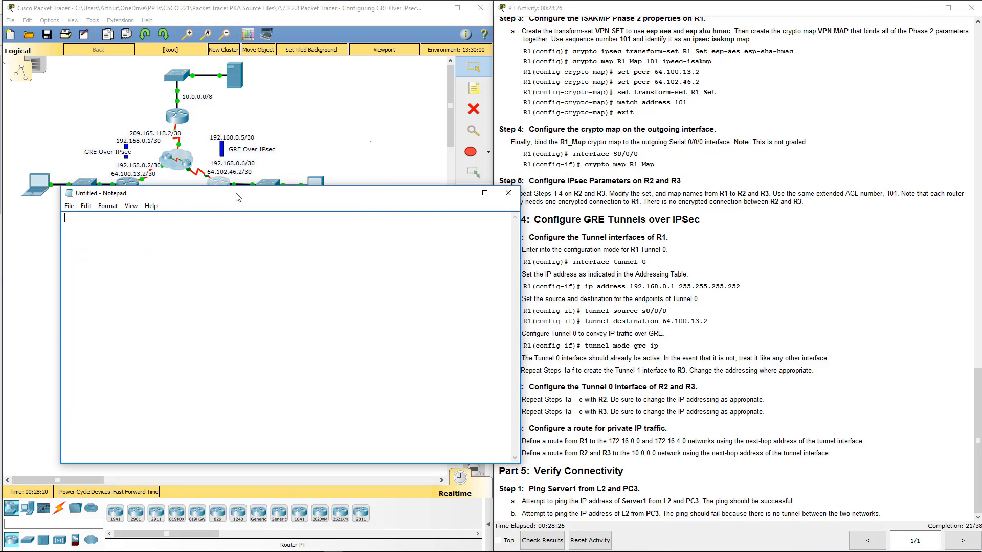
left_click_drag(255, 193, 238, 249)
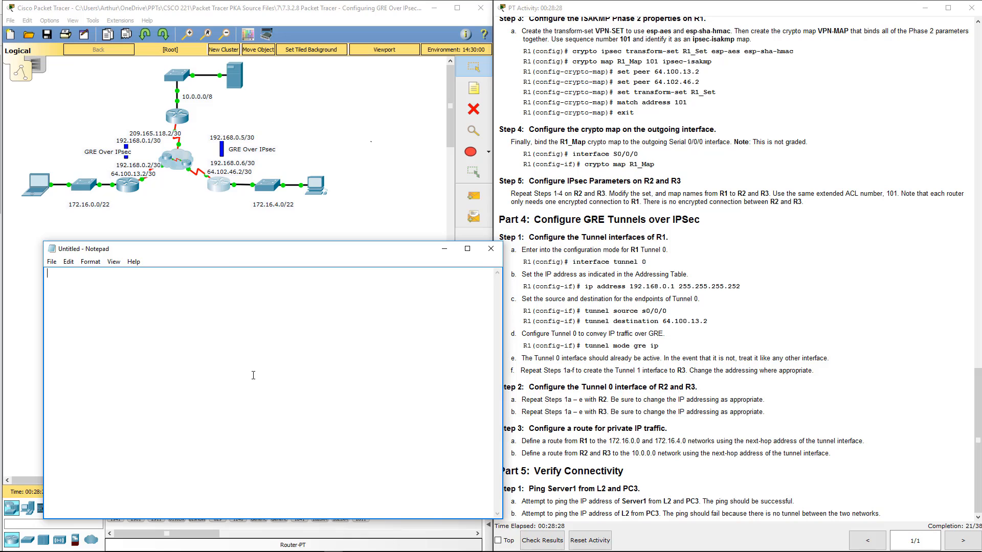
type("int tuneel 0")
key("Return")
- Add the line ip address 192.168.0.1 255.255.255.252 from the instructions and correct the first line to int tunnel 0
left_click(803, 323)
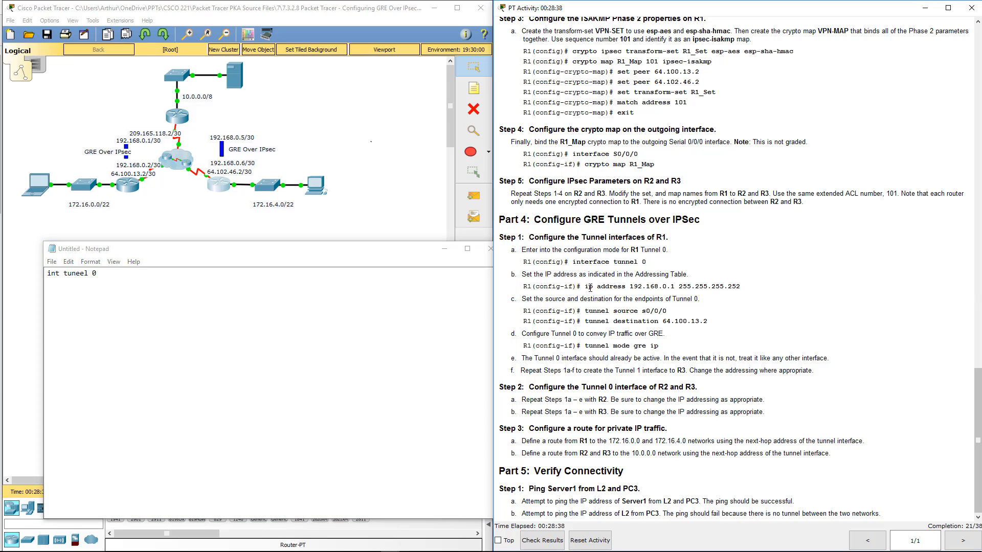
left_click_drag(585, 286, 749, 288)
key("ctrl+c")
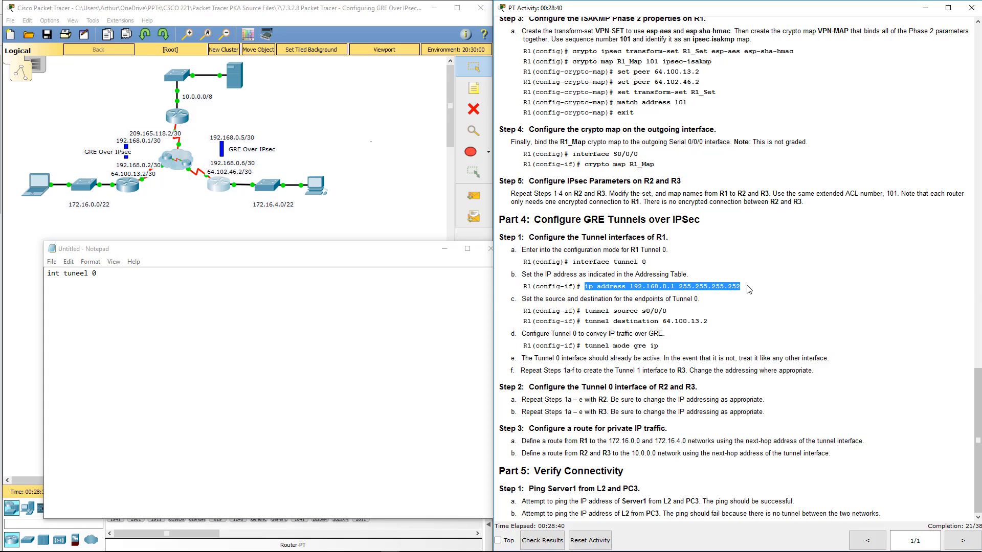
left_click(54, 303)
key("ctrl+v")
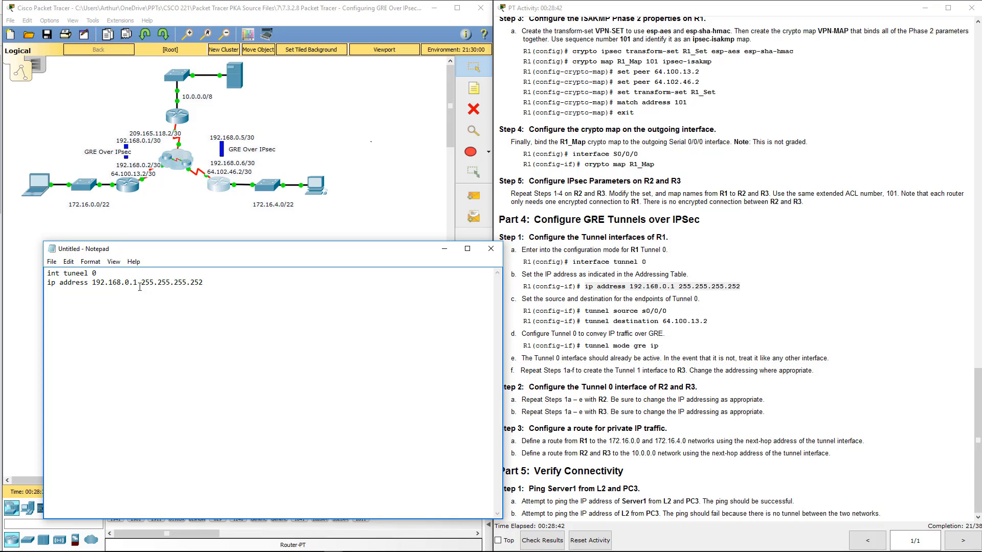
left_click(85, 273)
key("BackSpace")
key("BackSpace")
type("ne")
left_click(208, 279)
- Copy the tunnel source s0/0/0 and tunnel destination 64.100.13.2 commands into the script and remove their R1(config-if)# prompts
left_click(725, 324)
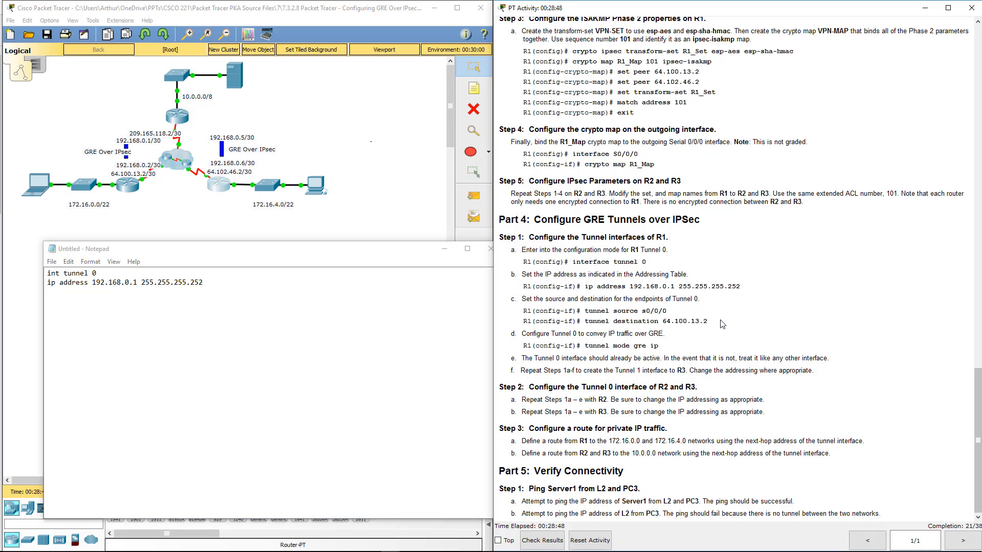
left_click_drag(729, 323, 493, 310)
key("ctrl+c")
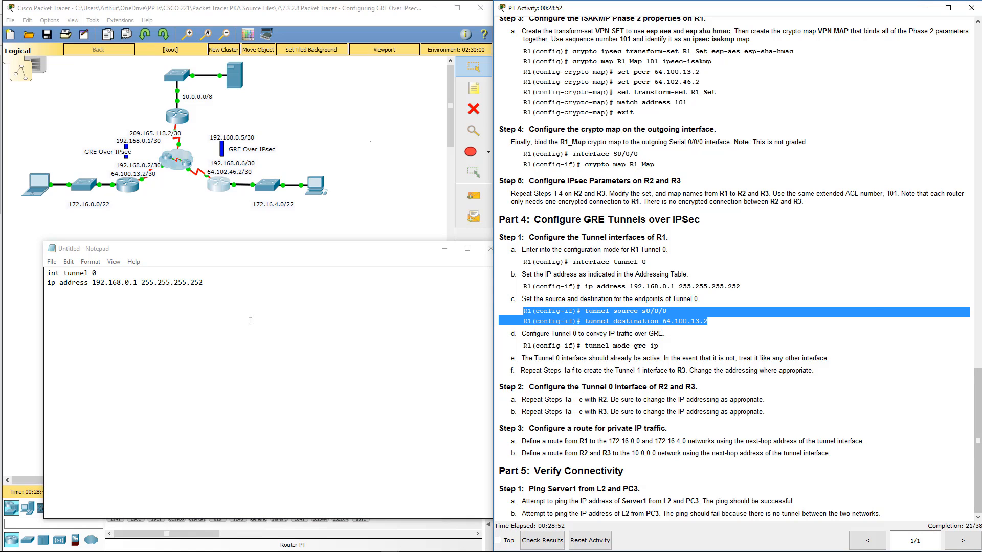
left_click(214, 287)
key("ctrl+v")
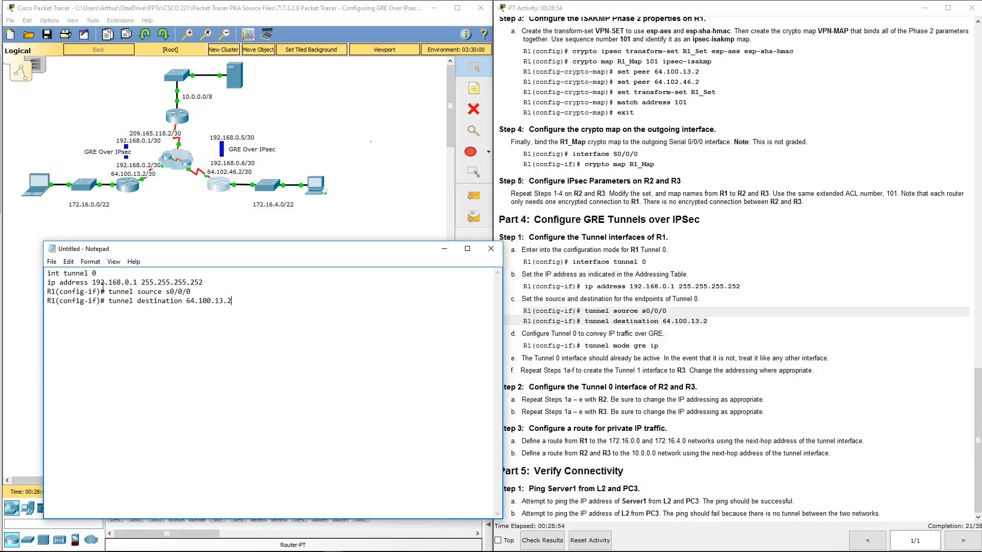
left_click_drag(105, 291, 39, 292)
key("BackSpace")
left_click_drag(108, 301, 45, 301)
key("BackSpace")
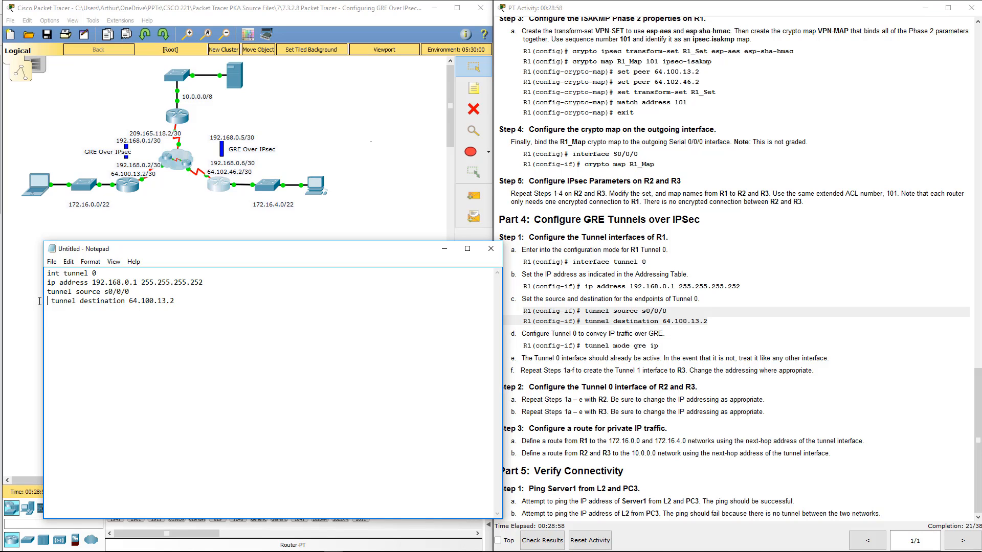
- Add the command tunnel mode gre ip from the instructions and a closing exit line to the tunnel script
left_click(646, 357)
left_click_drag(659, 346, 584, 346)
left_click(198, 303)
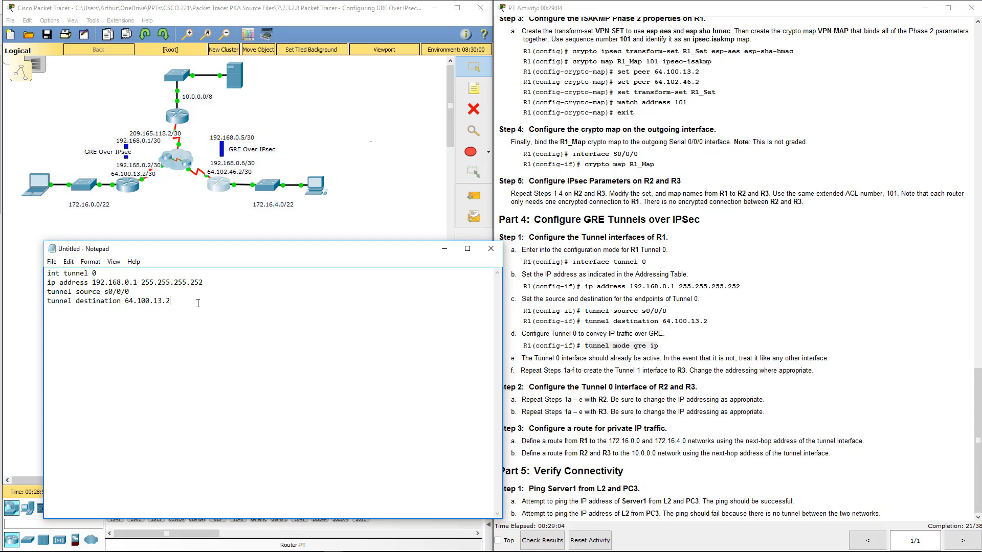
key("ctrl+v")
left_click(659, 372)
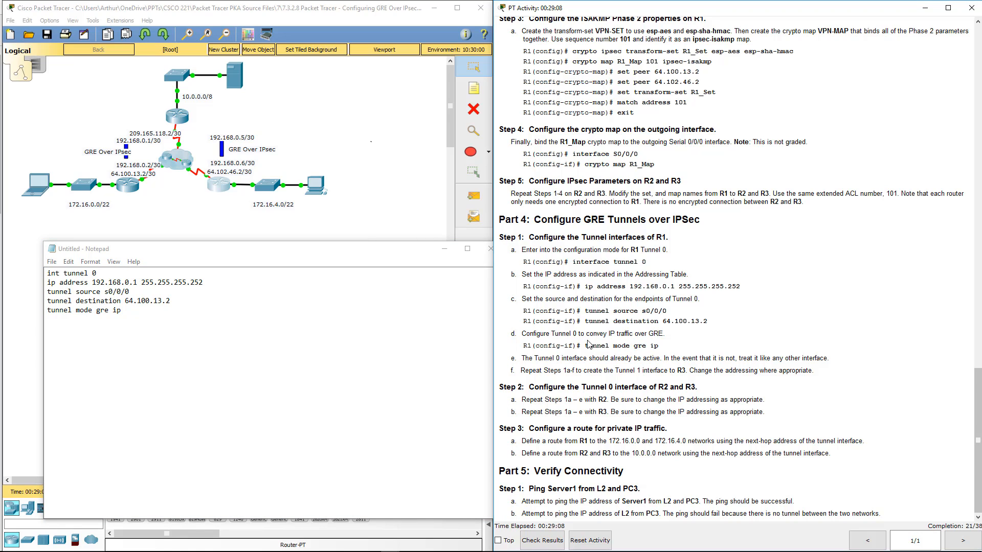
left_click(248, 381)
left_click_drag(172, 338, 47, 271)
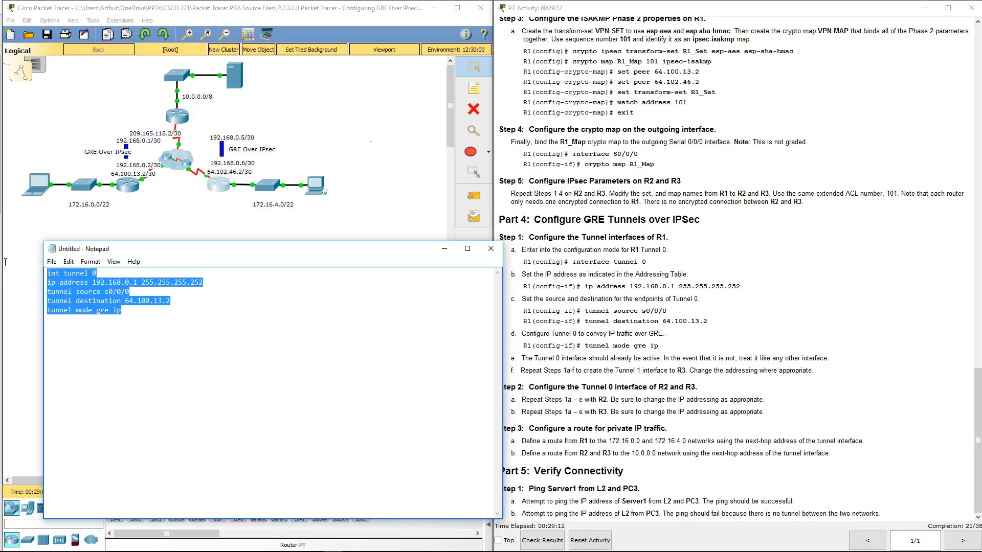
left_click(131, 317)
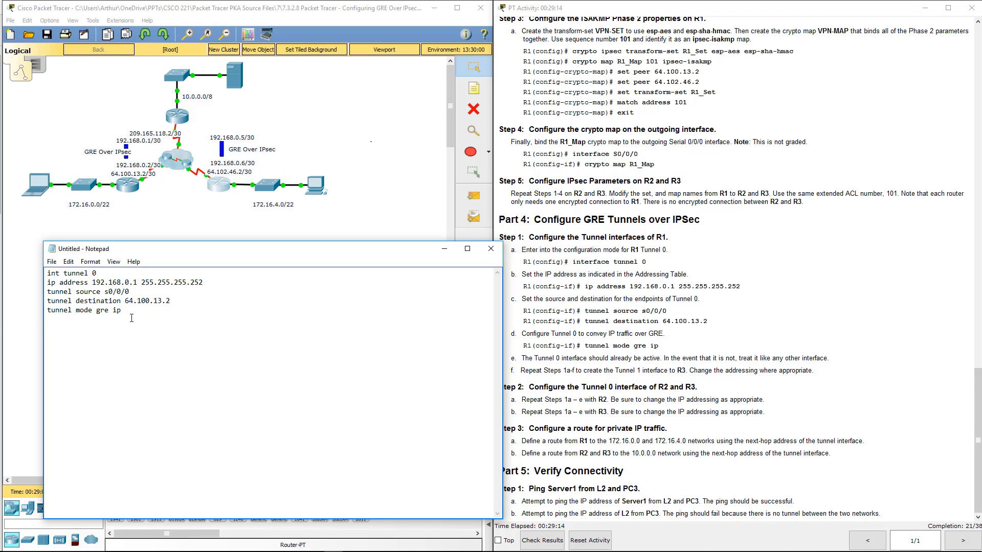
key("Return")
type("exit")
- Copy the complete tunnel 0 script, run it in R1's global configuration mode, and close R1's window to return to Notepad
key("ctrl+a")
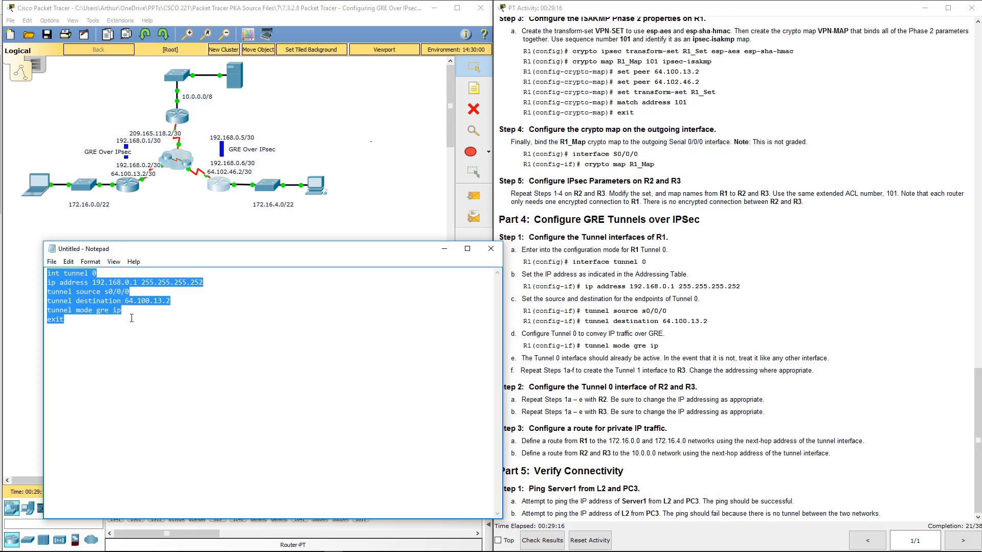
left_click_drag(319, 255, 765, 177)
left_click(174, 124)
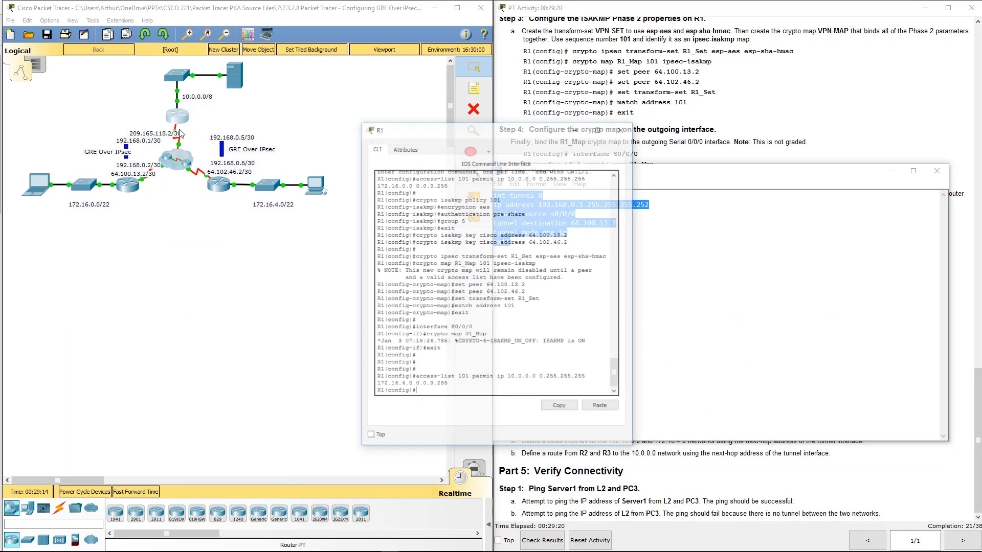
key("Return")
key("Return")
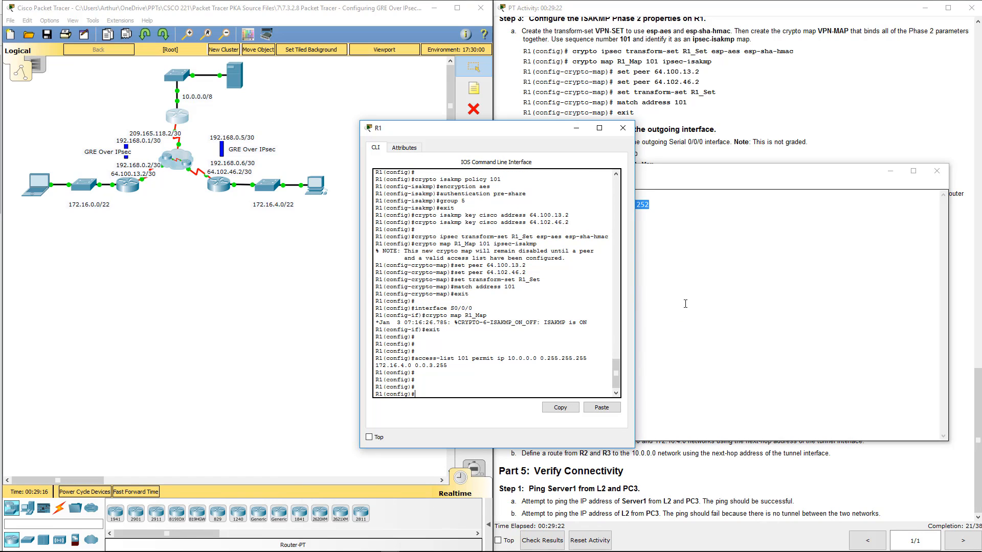
left_click(603, 407)
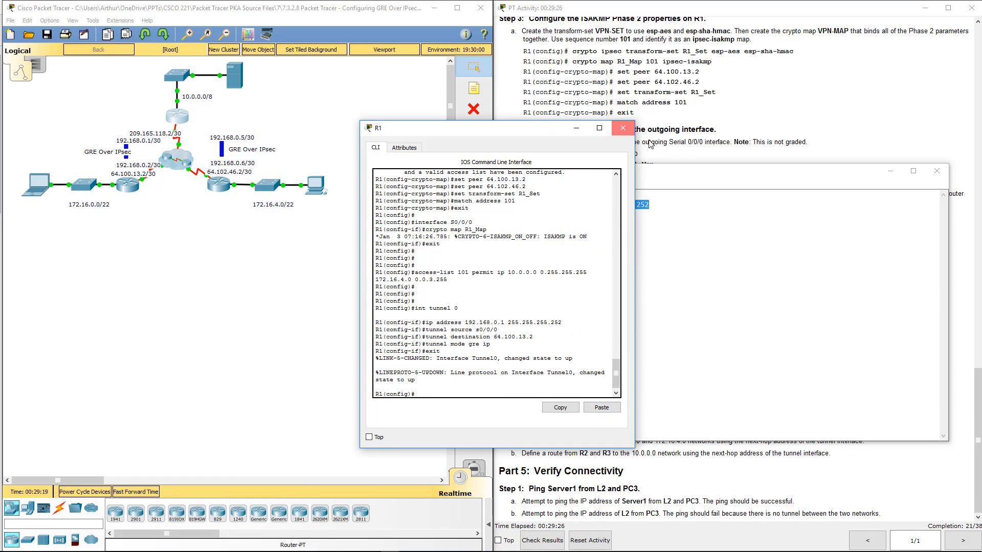
left_click(623, 128)
left_click_drag(679, 165, 377, 213)
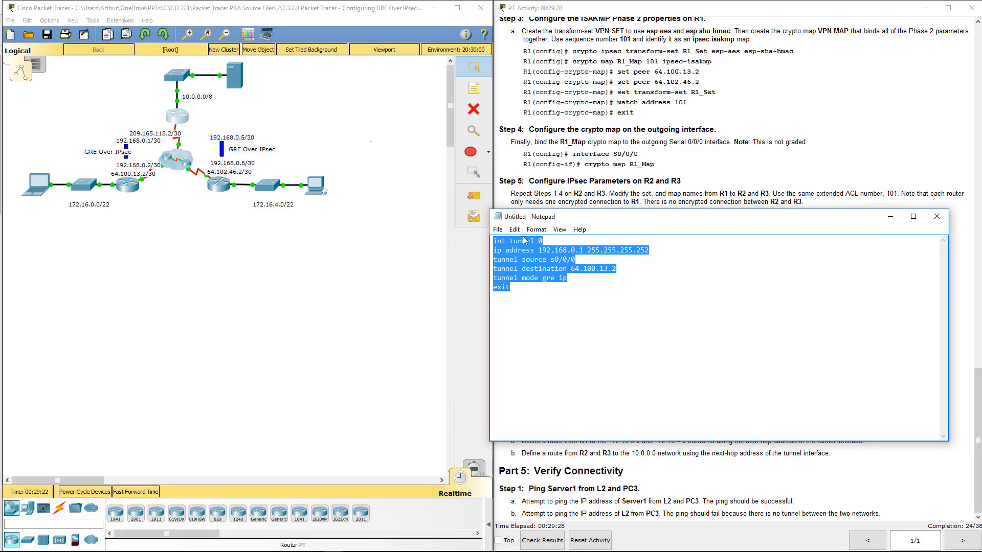
- Adapt the tunnel 0 script for R3 with ip address 192.168.0.6 255.255.255.252 and tunnel destination 209.165.118.2
left_click_drag(524, 216, 61, 266)
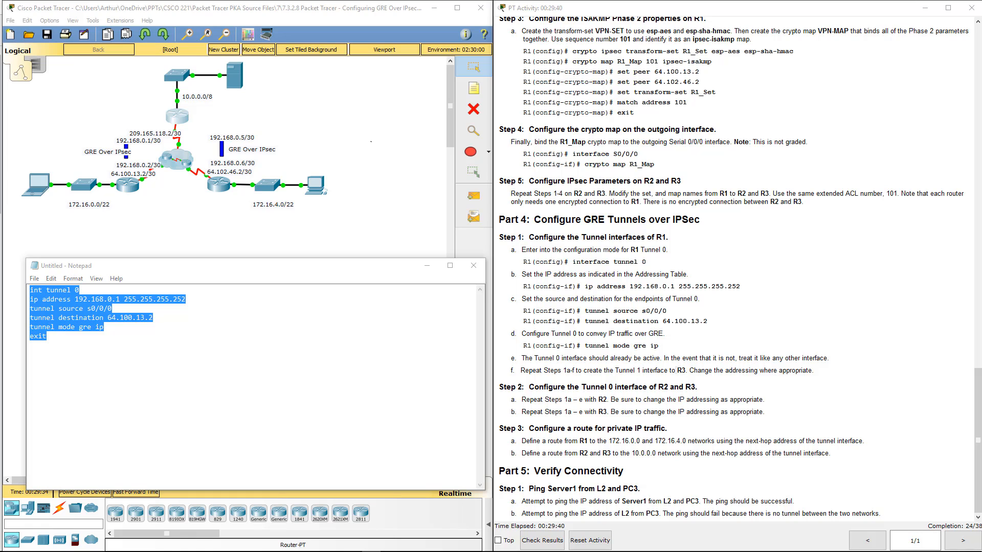
left_click(326, 338)
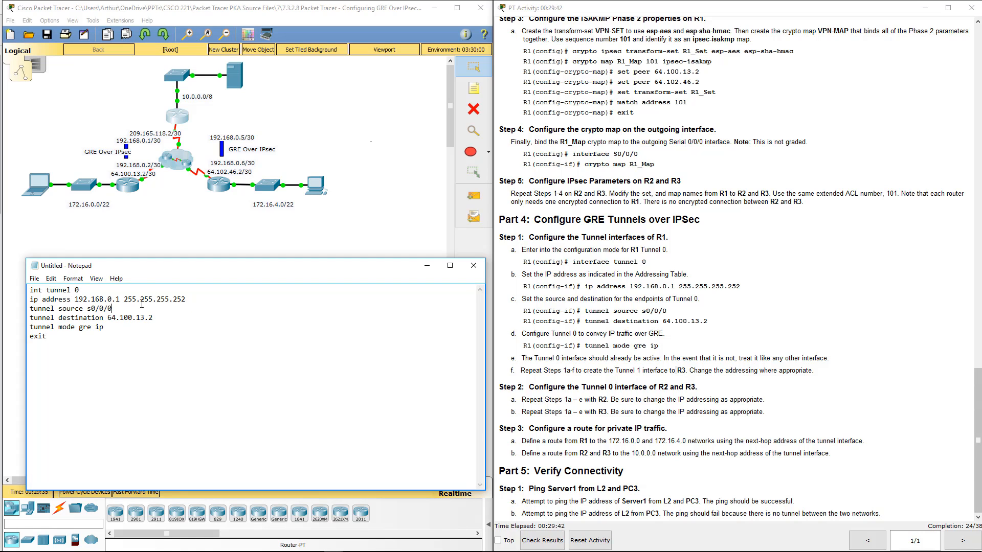
left_click_drag(186, 300, 75, 302)
key("ctrl+v")
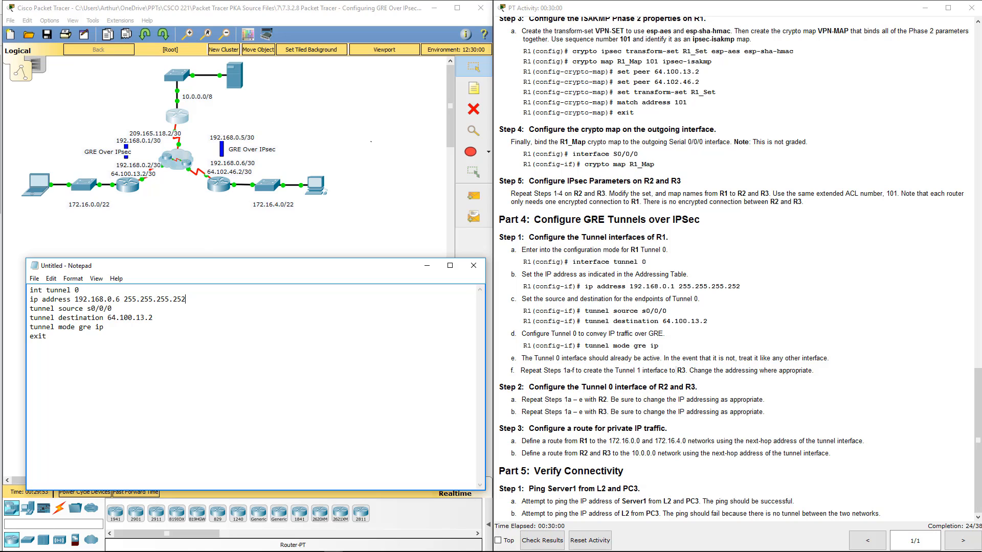
key("alt+Tab")
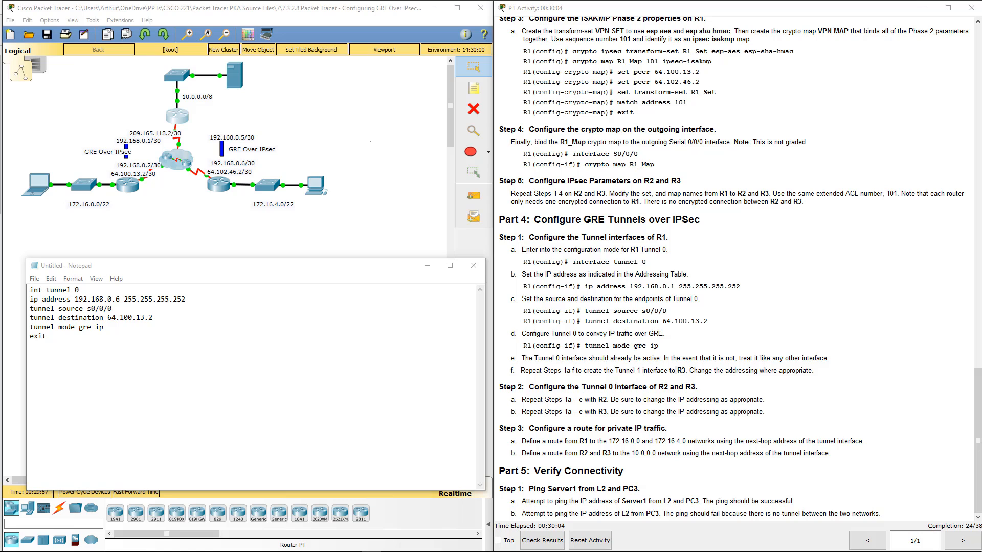
key("alt+Tab")
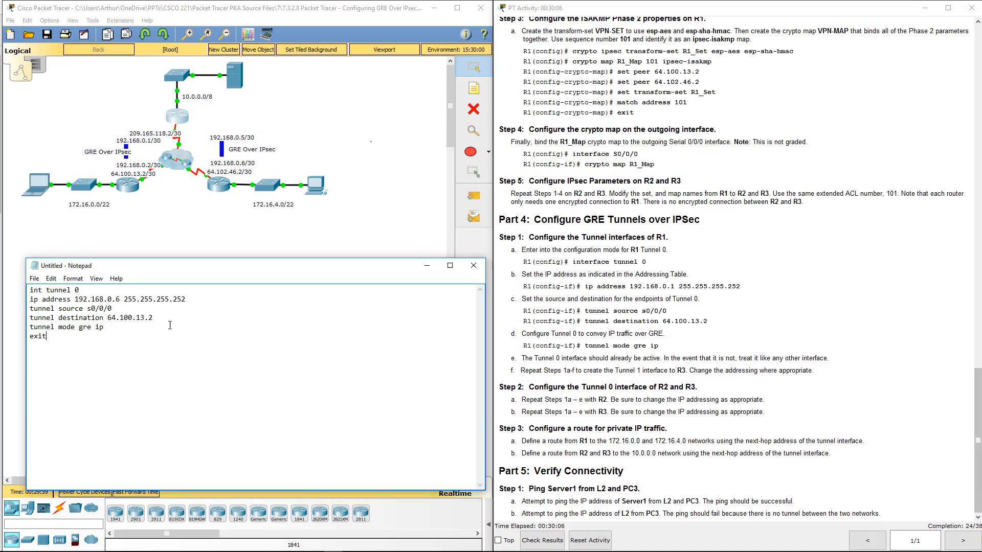
left_click_drag(154, 321, 106, 320)
key("ctrl+v")
- Copy the complete tunnel 0 script, move Notepad clear of the topology, and open R3's command line
key("ctrl+a")
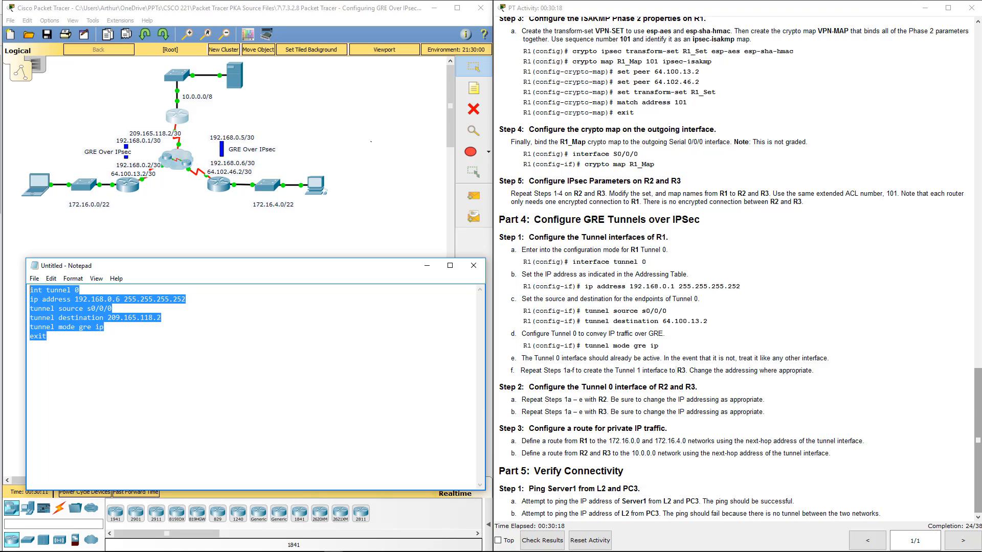
left_click_drag(307, 271, 555, 279)
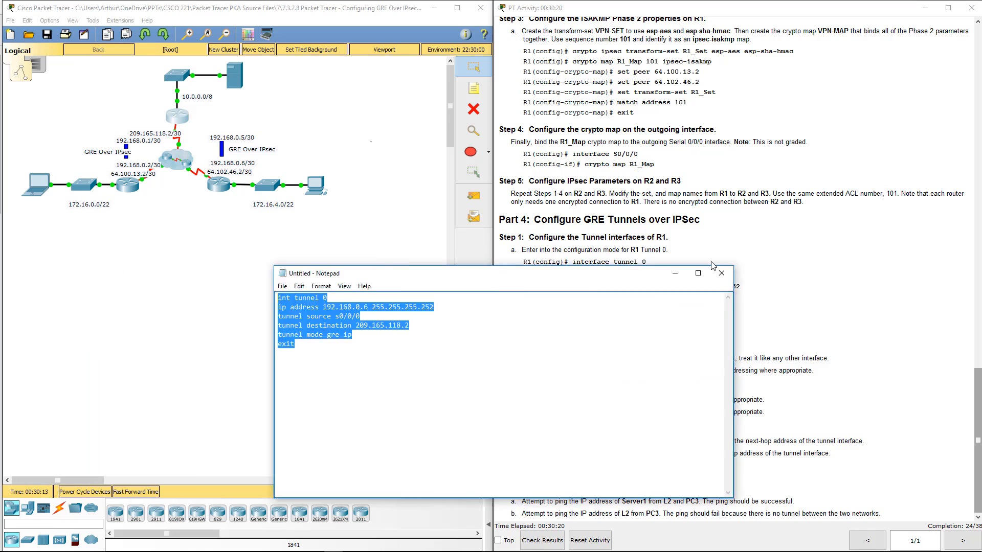
left_click_drag(714, 266, 943, 242)
left_click(219, 185)
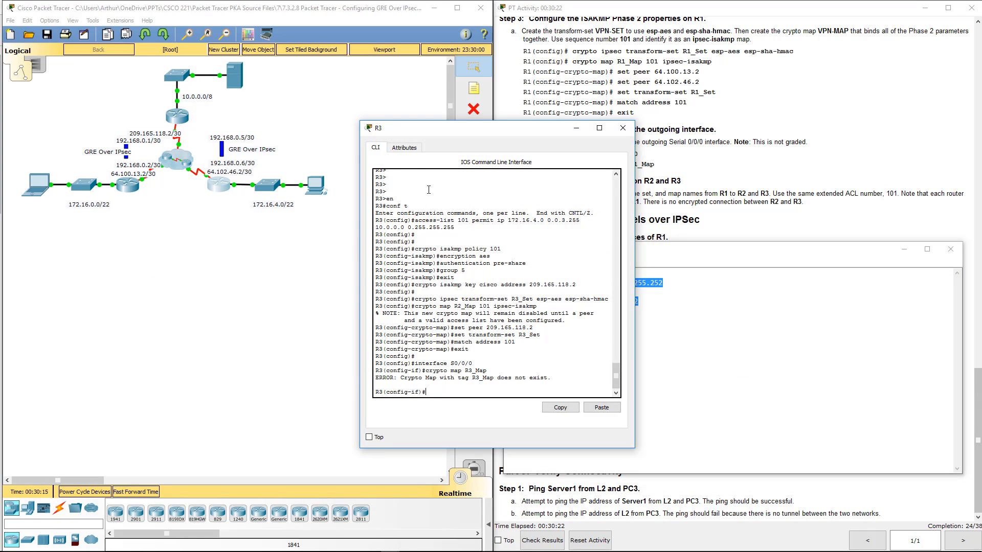
- Exit R3's interface configuration mode and run the copied tunnel 0 script in global configuration mode
key("Return")
type("e")
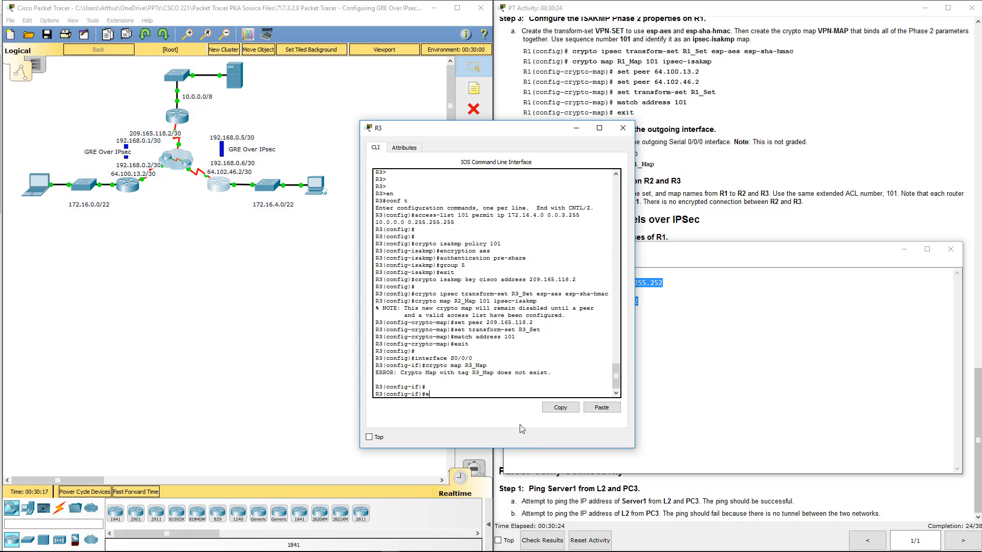
type("xit")
key("Return")
key("Return")
key("Return")
key("Return")
key("Return")
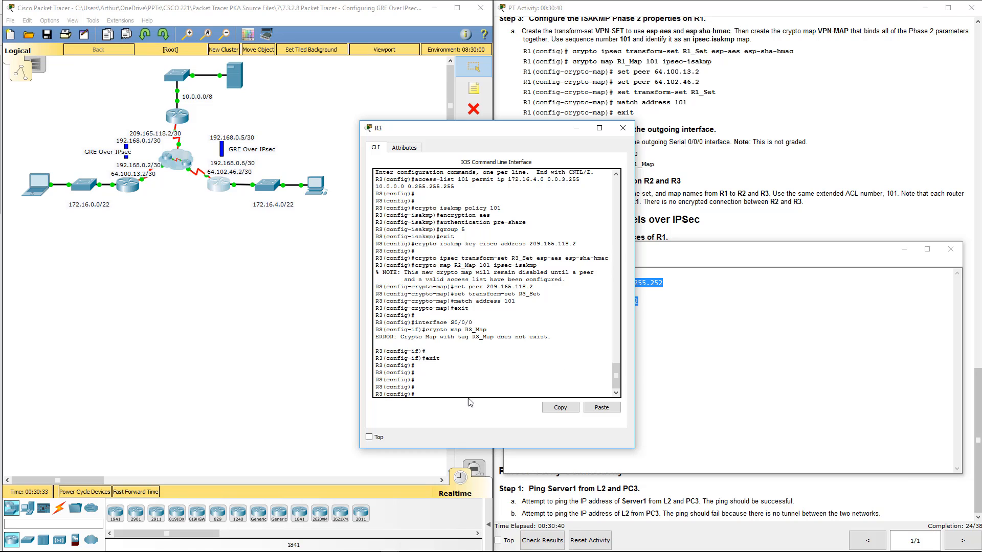
left_click(597, 408)
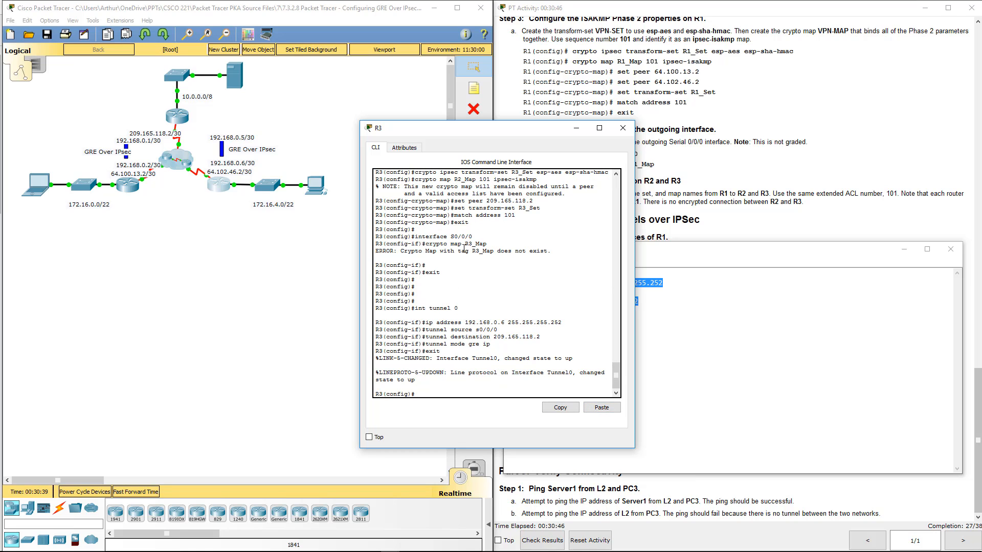
- Review the crypto map commands already executed on R3, then display its running configuration with do show run
scroll(469, 207, "up", 1)
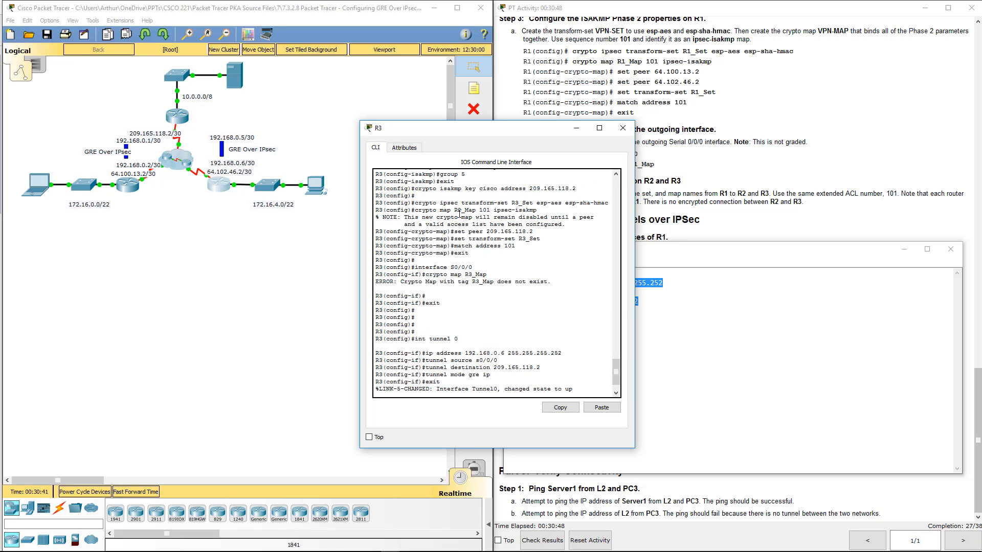
scroll(460, 214, "up", 1)
scroll(460, 213, "down", 1)
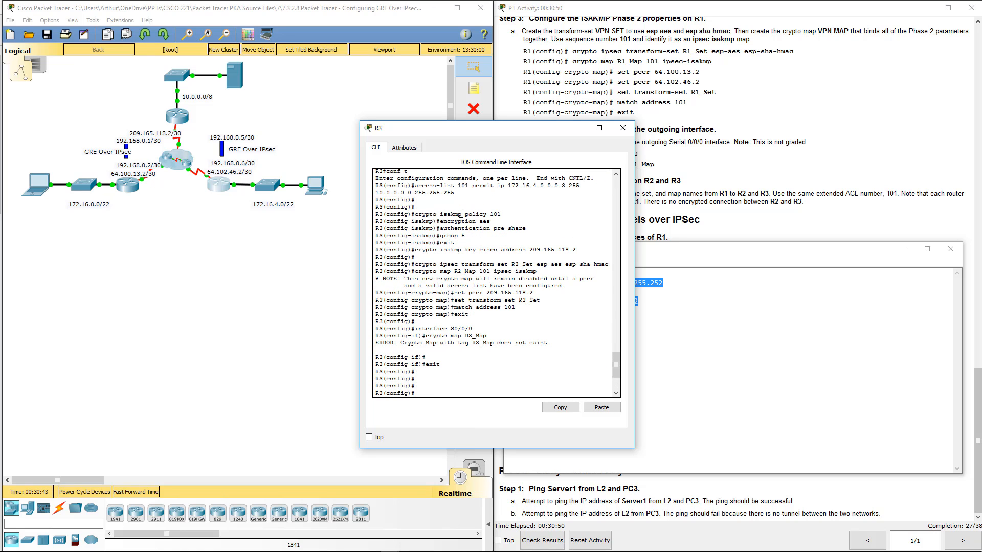
scroll(452, 221, "down", 1)
key("Return")
key("Return")
key("Return")
key("Return")
key("Return")
key("Return")
key("Return")
key("Return")
key("Return")
key("Return")
key("Return")
key("Return")
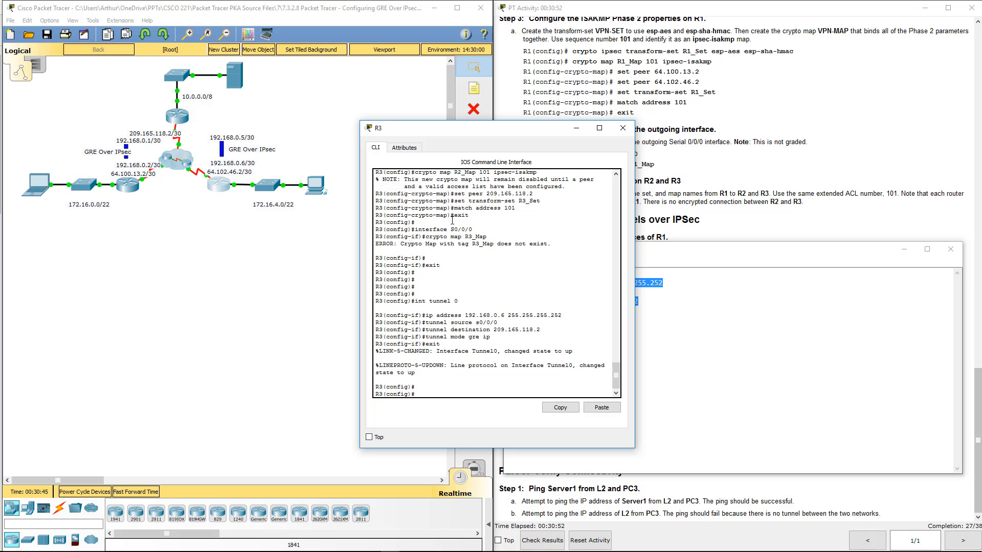
type("s")
key("BackSpace")
type("d")
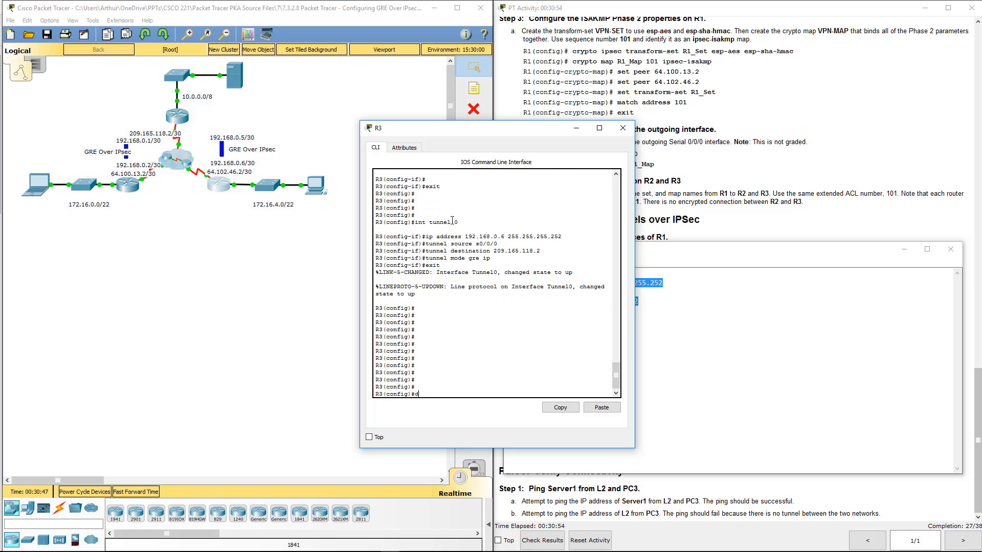
type("o show run")
key("Return")
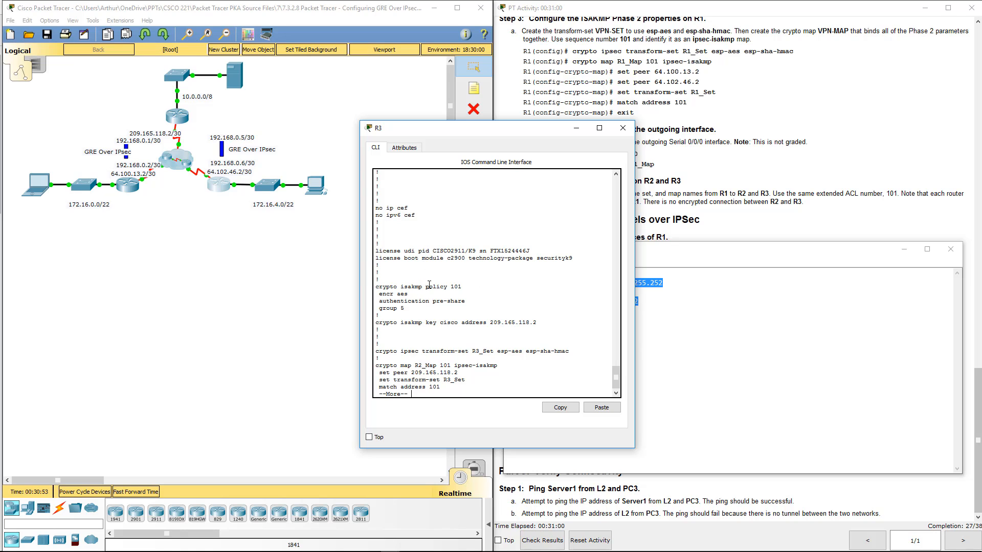
- Examine the crypto, Tunnel0, interface and access-list sections of R3's running configuration, then close R3's window
mouse_move(425, 286)
left_mouse_down()
mouse_move(460, 285)
mouse_move(426, 288)
left_mouse_up()
left_click_drag(417, 321, 479, 348)
left_click(454, 373)
key("space")
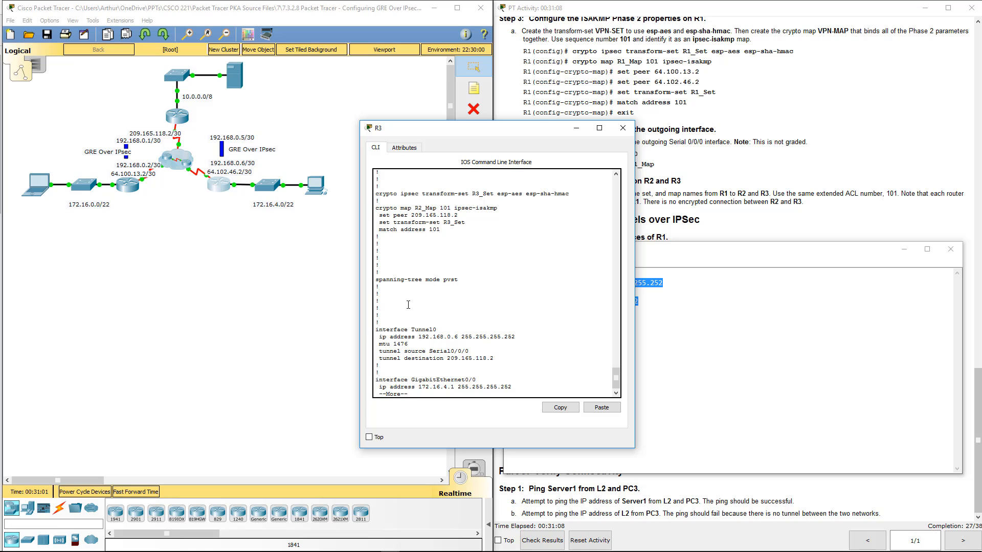
key("space")
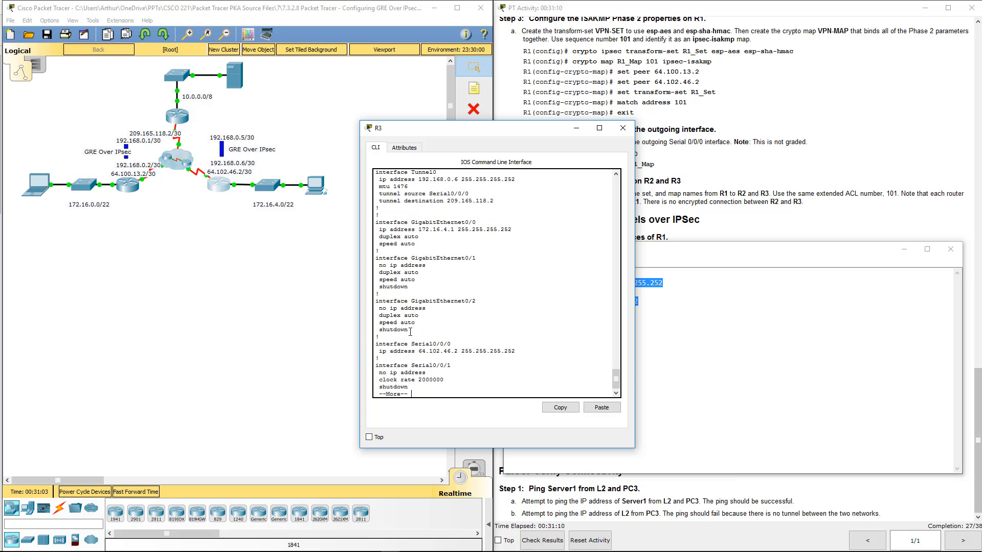
key("space")
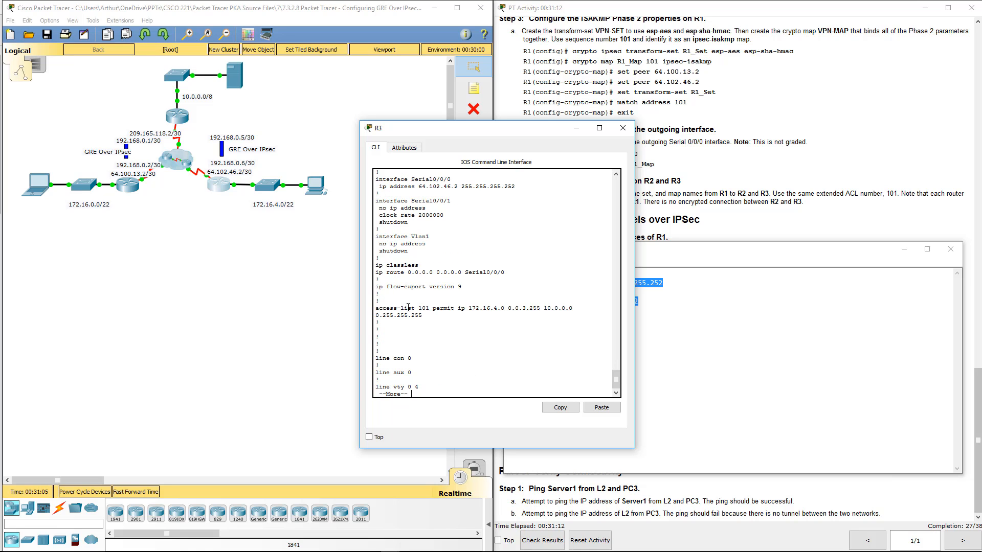
key("space")
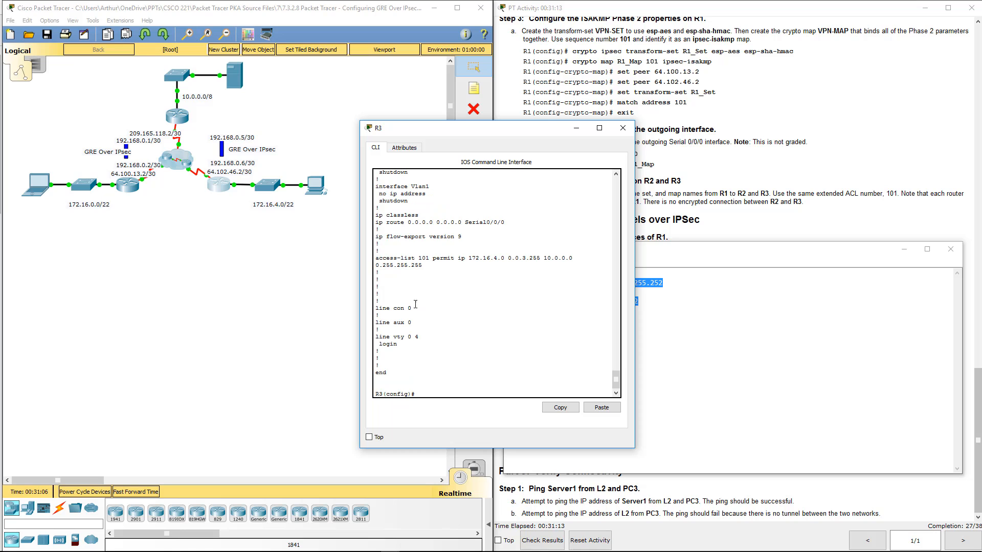
left_click(623, 128)
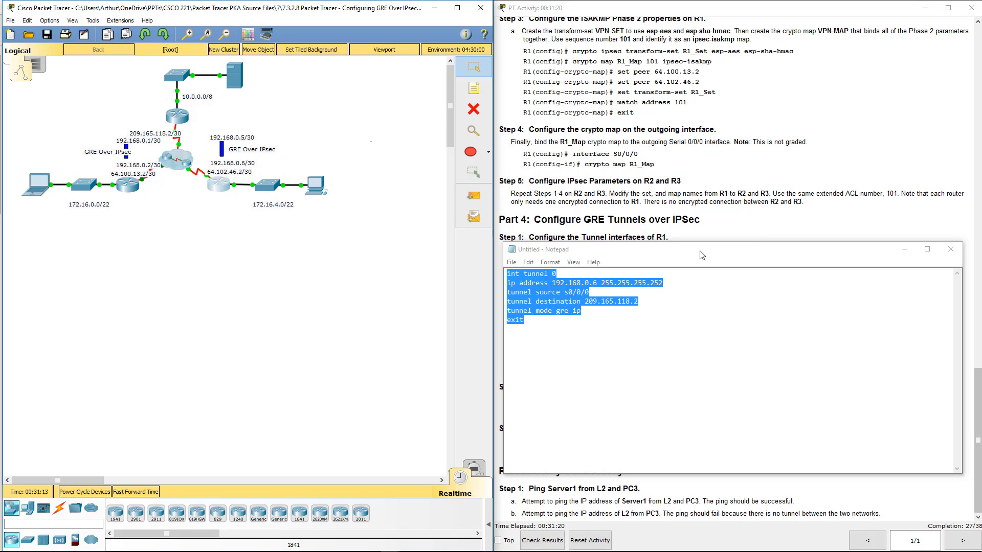
- Return to the activity instructions and review the ISAKMP Phase 2 and crypto map steps in Part 3
left_click(706, 157)
scroll(706, 157, "up", 1)
scroll(704, 155, "up", 3)
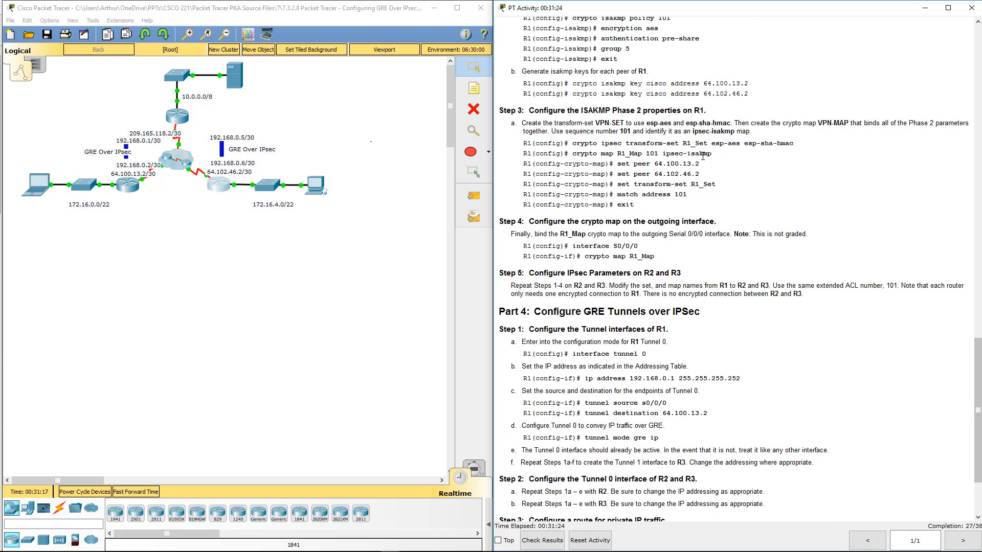
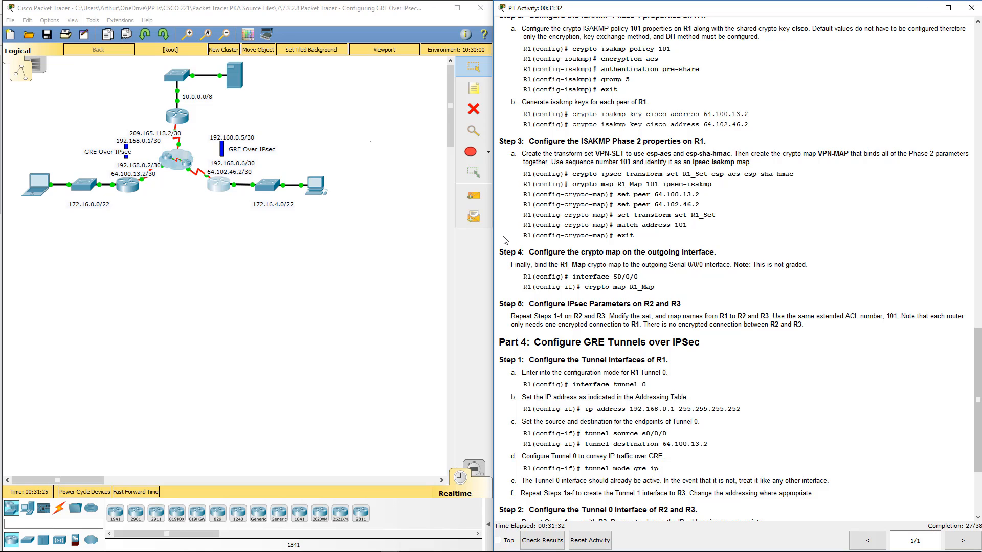
- Change the IP address in the Notepad tunnel 0 script to 192.168.0.2 for R2 and copy the whole script
scroll(508, 242, "down", 2)
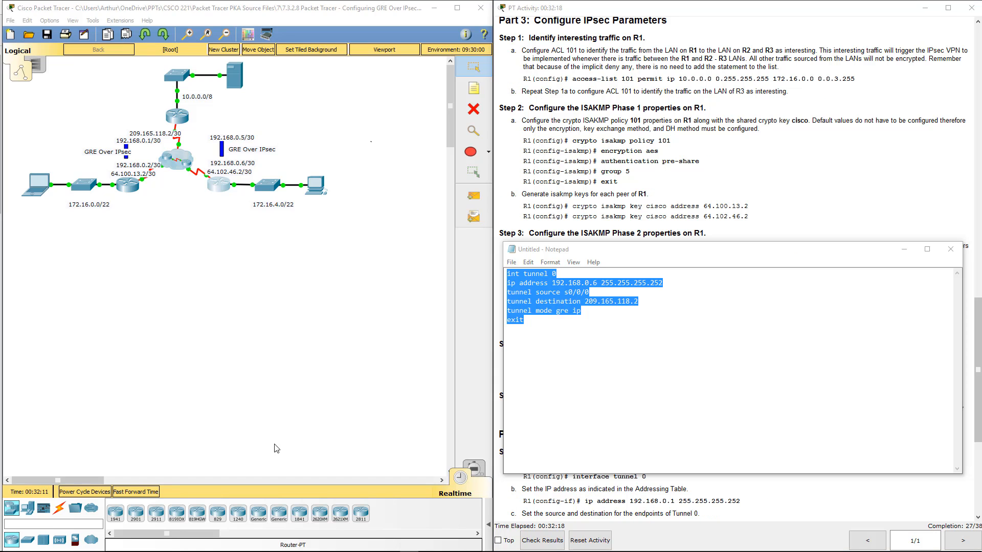
left_click(602, 401)
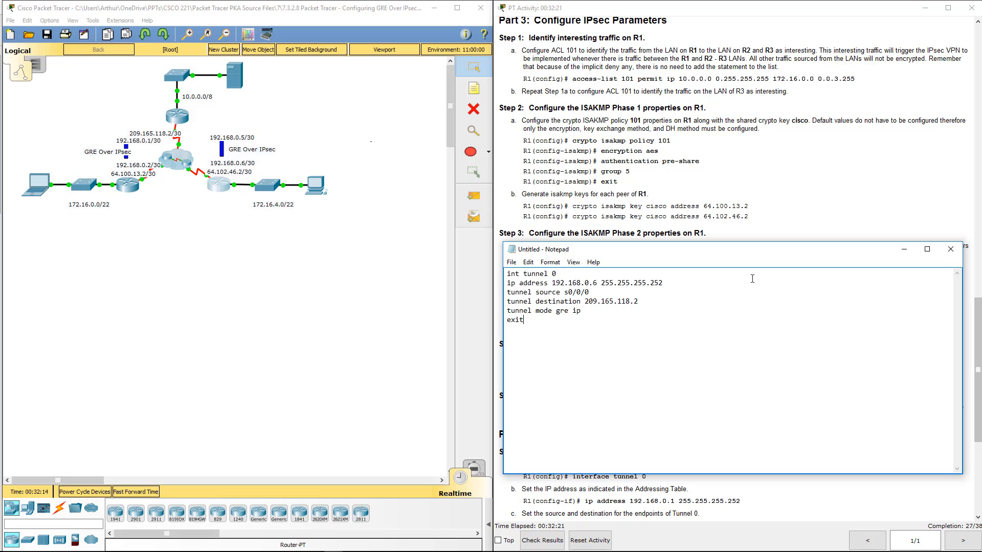
left_click_drag(597, 283, 593, 282)
type("2")
left_click(371, 551)
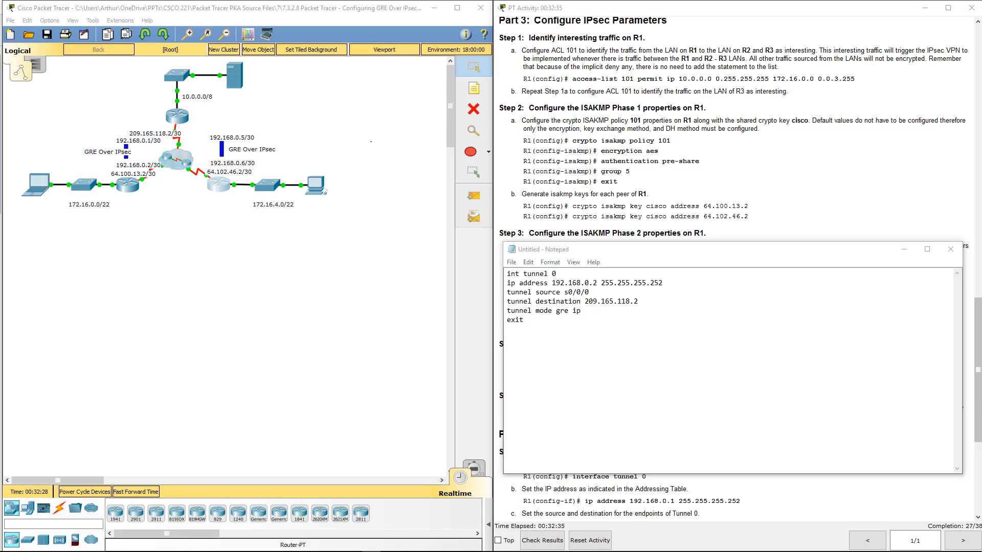
left_click(783, 346)
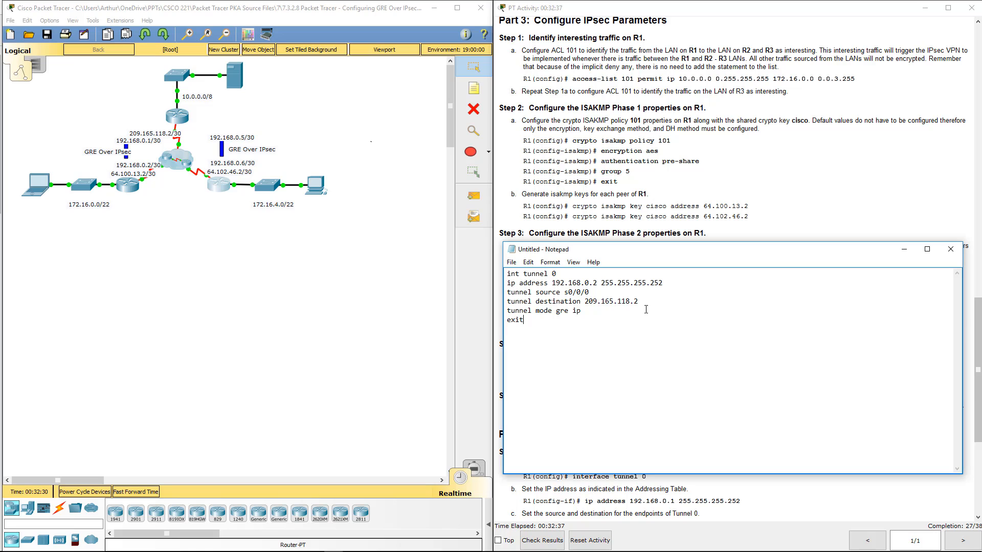
left_click_drag(640, 301, 587, 306)
left_click(587, 305)
key("ctrl+a")
key("ctrl+c")
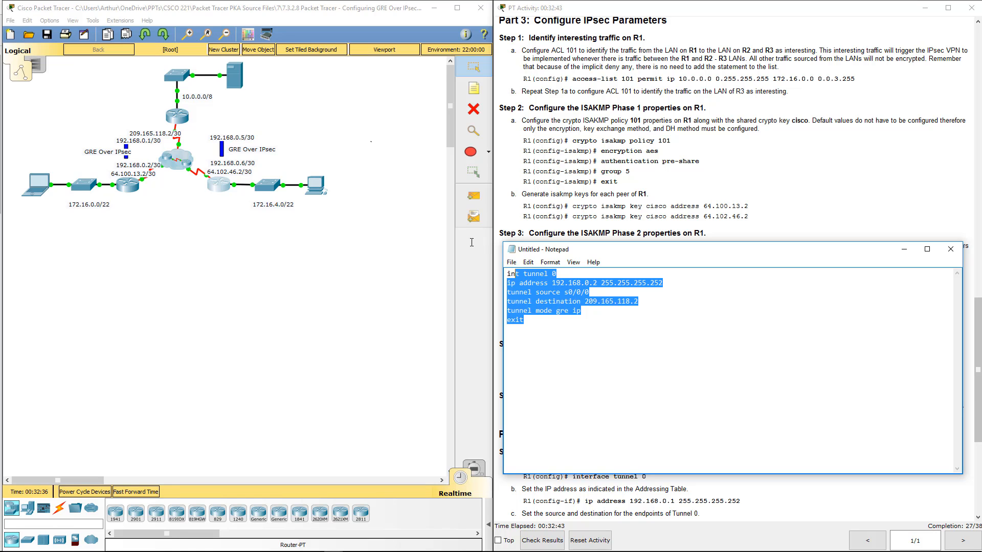
- Open R2's command line and run the copied tunnel 0 script in global configuration mode
left_click(128, 187)
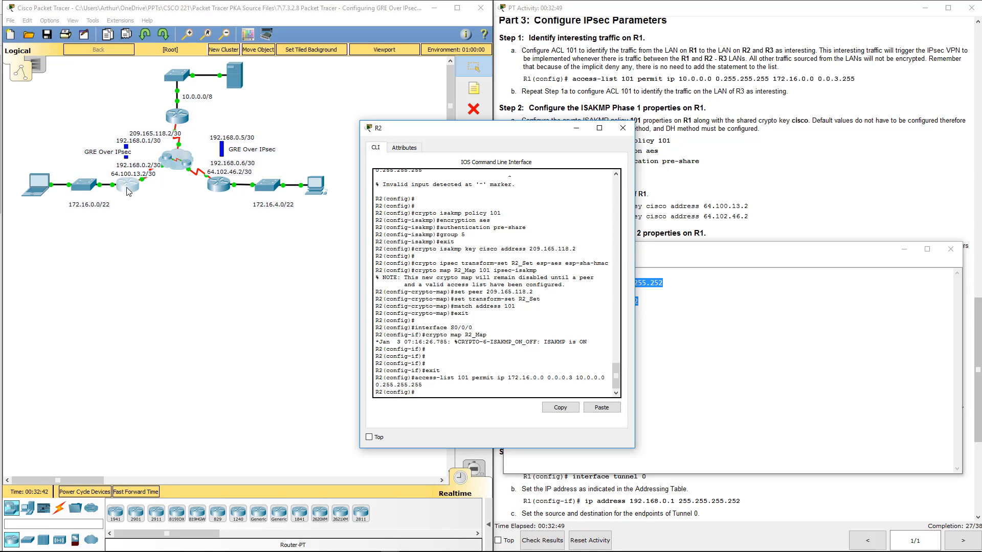
key("Return")
key("Return")
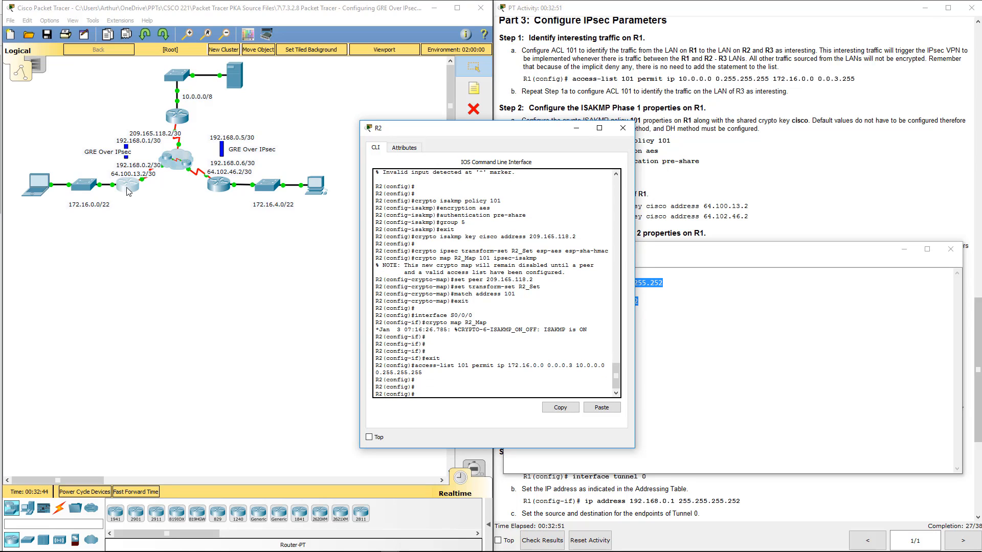
left_click(610, 411)
key("Return")
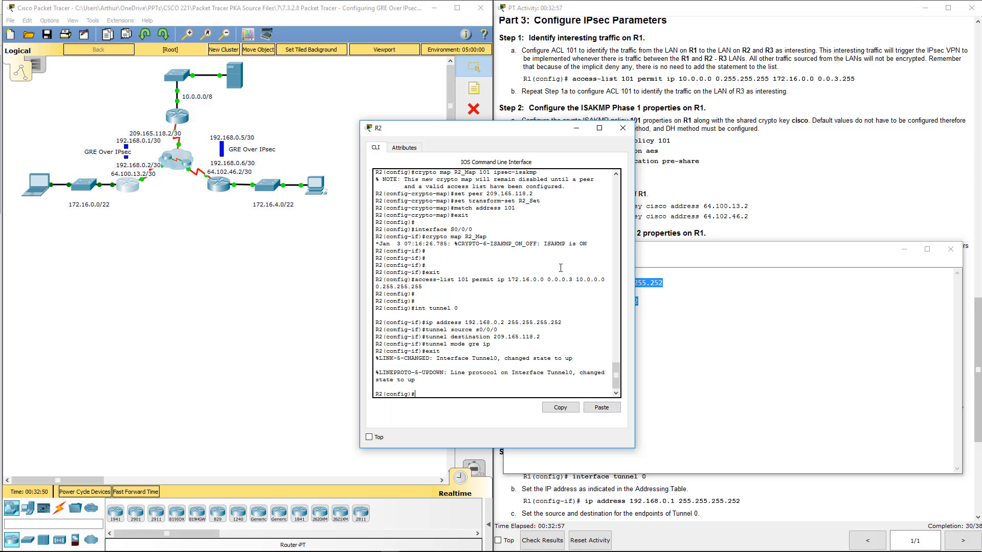
- Widen R2's window, review its transform-set and crypto map commands, and close the window
left_click_drag(812, 251, 0, 237)
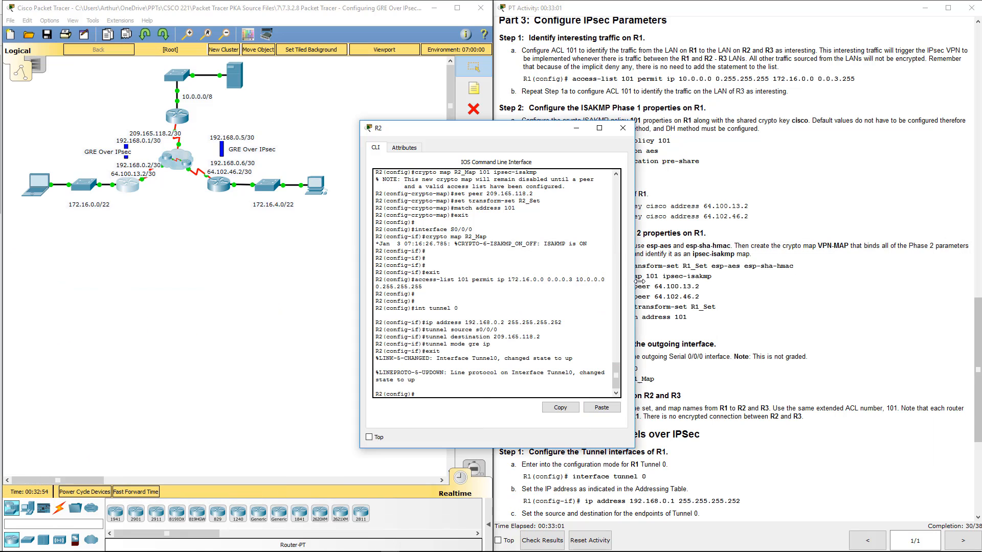
left_click_drag(628, 284, 902, 314)
scroll(421, 232, "up", 2)
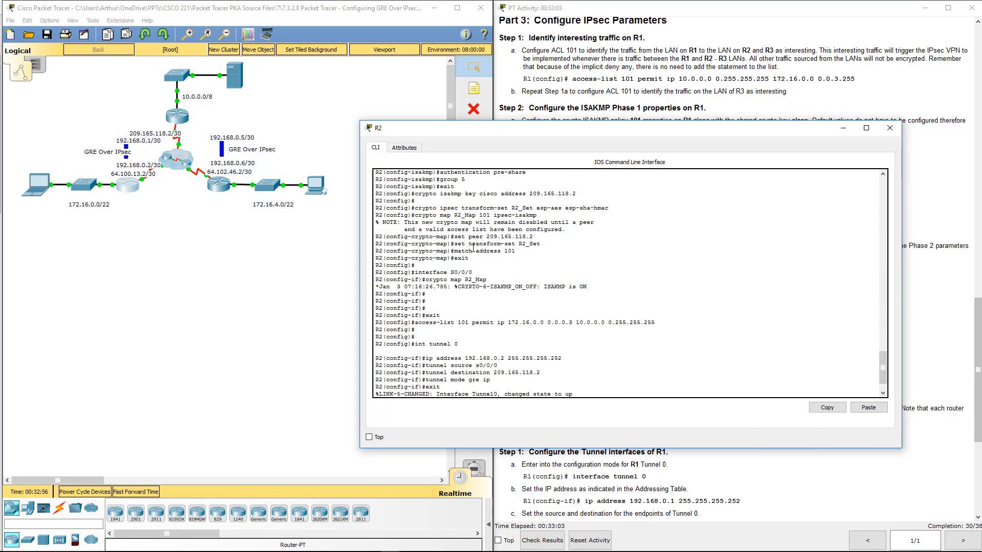
left_click_drag(433, 213, 573, 209)
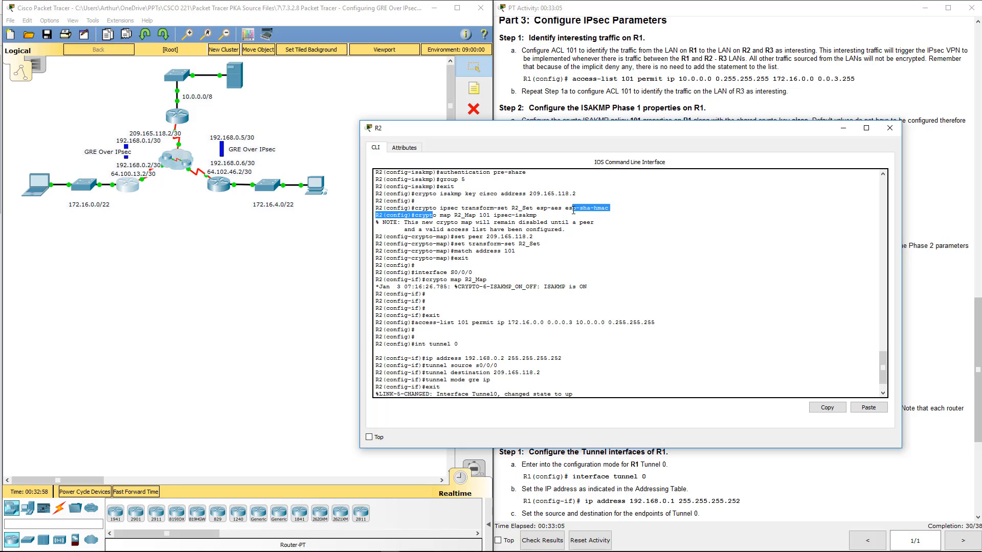
left_click(533, 216)
left_click_drag(443, 216, 479, 216)
left_click(461, 218)
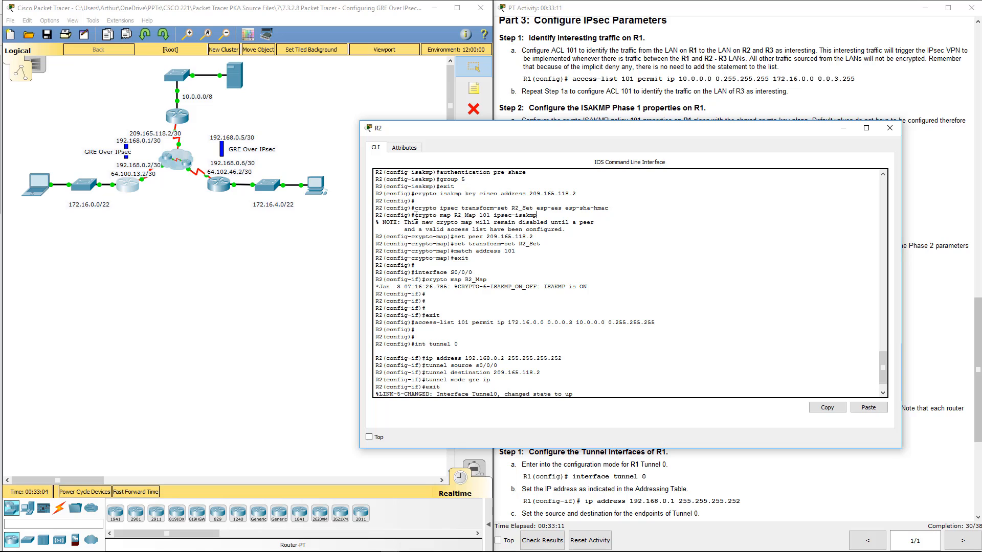
left_click_drag(416, 215, 538, 217)
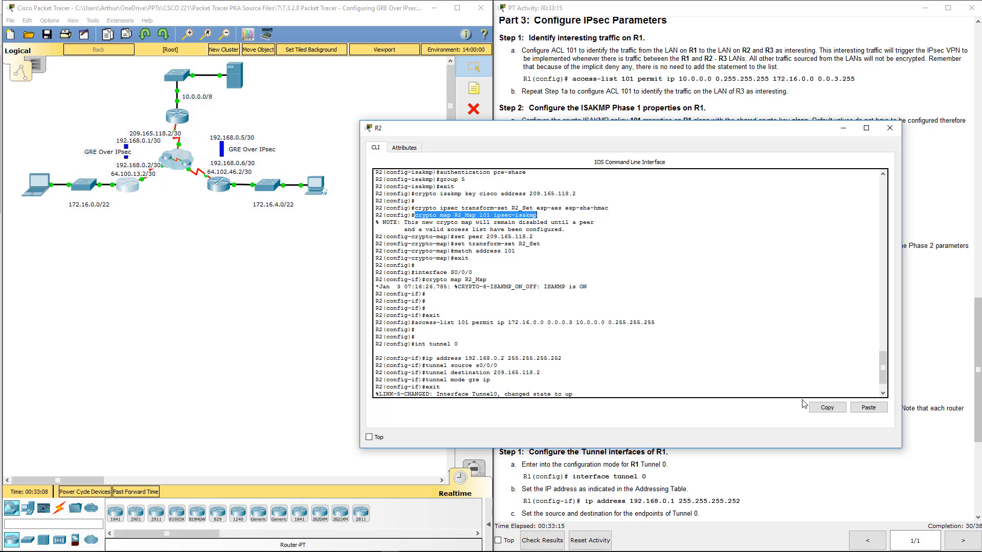
left_click(894, 128)
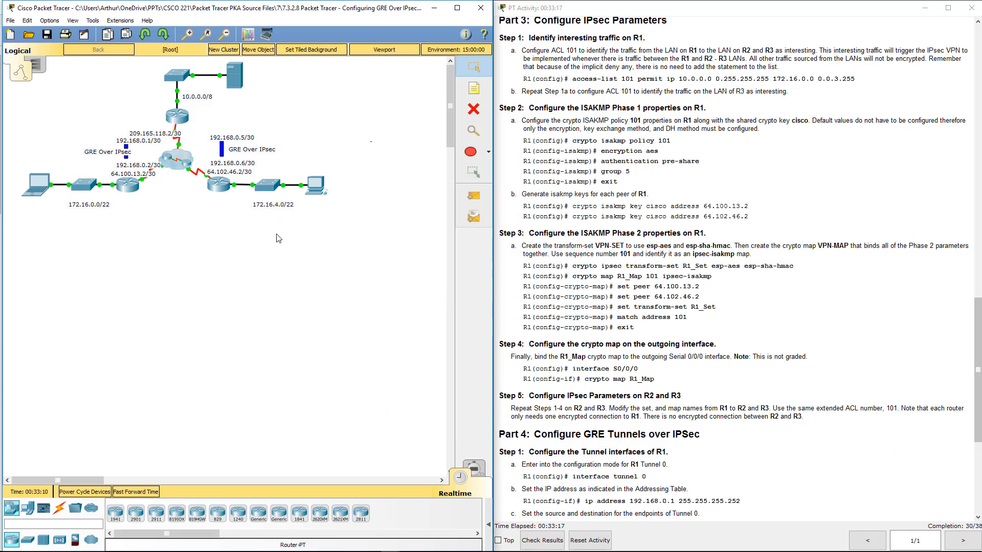
- Open R3's command line, find the mistyped crypto map R2_Map 101 ipsec-isakmp command in its history, and copy it
left_click(225, 188)
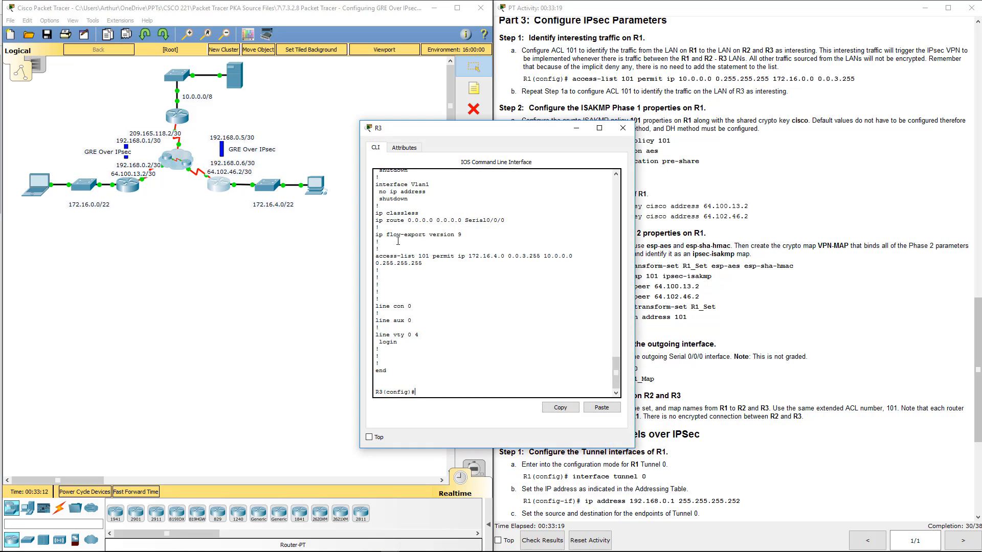
left_click_drag(616, 372, 617, 246)
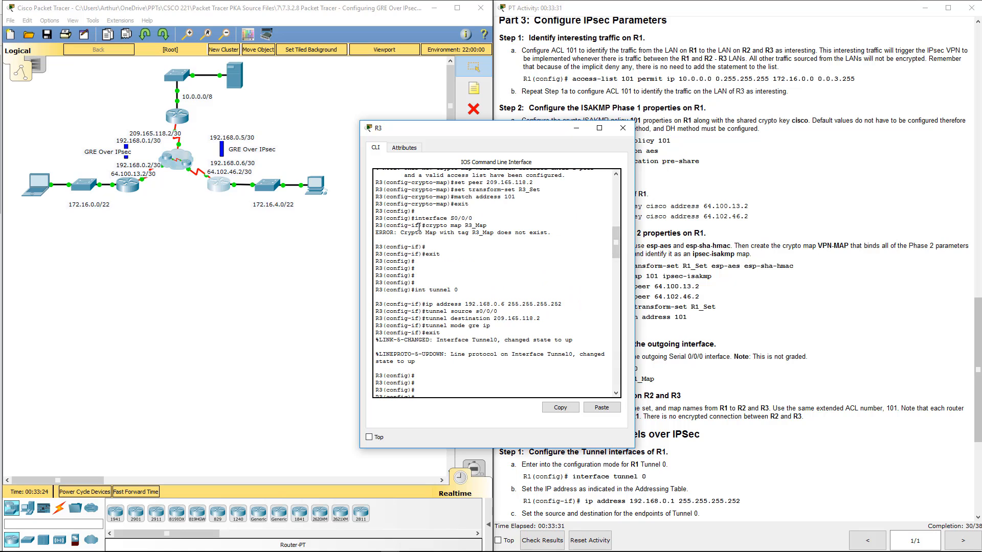
left_click_drag(424, 226, 553, 233)
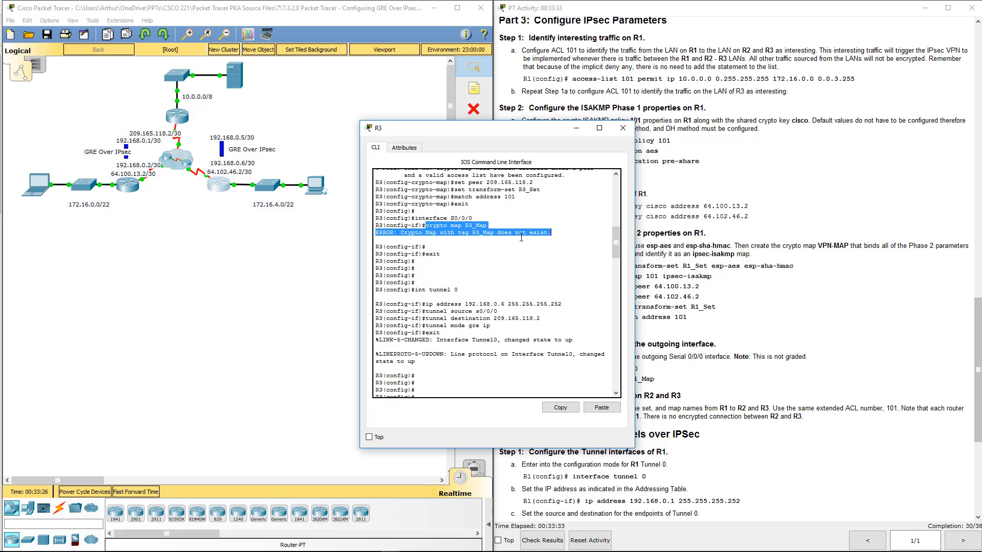
scroll(503, 233, "up", 3)
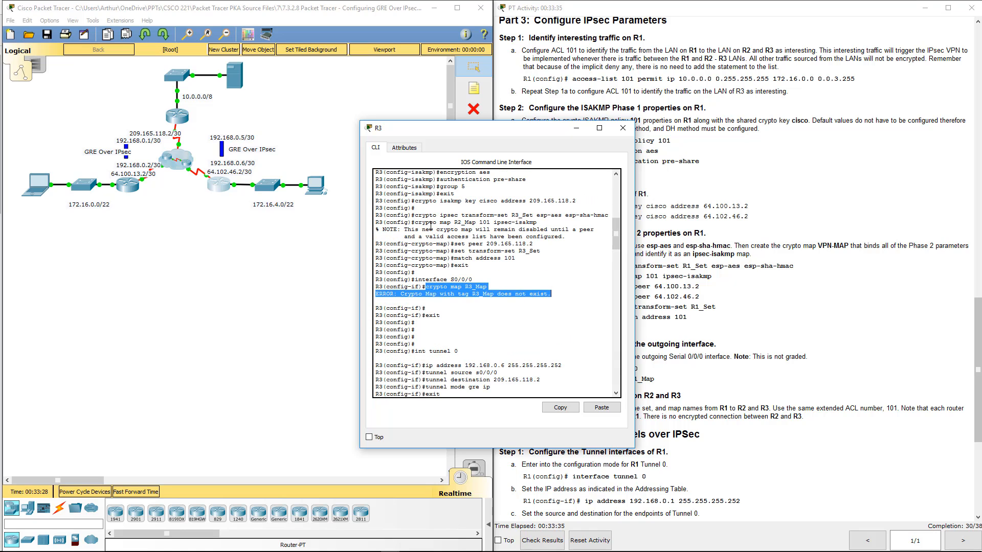
left_click_drag(415, 223, 557, 219)
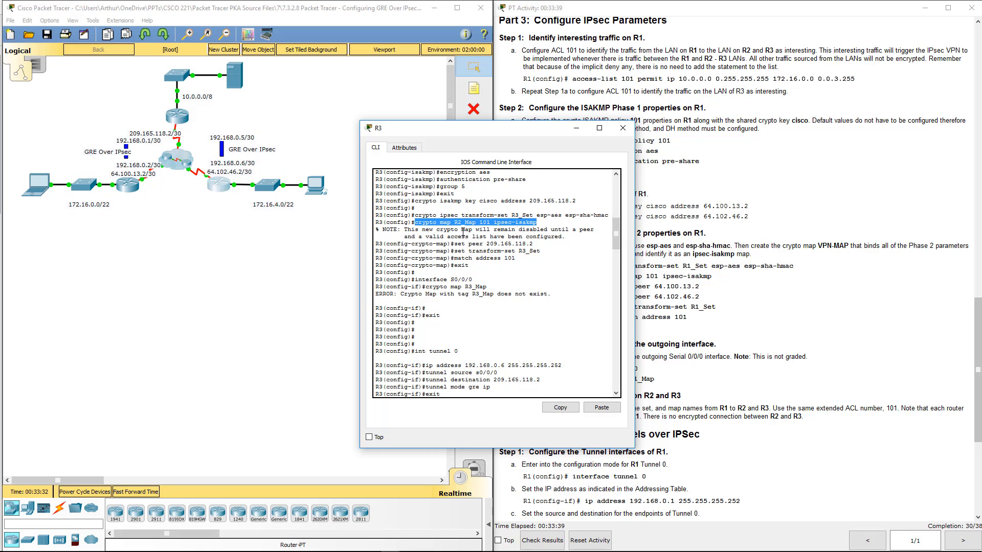
left_click(565, 407)
- Remove the wrongly named crypto map on R3 with no crypto map R2_Map 101 ipsec-isakmp
scroll(552, 357, "down", 10)
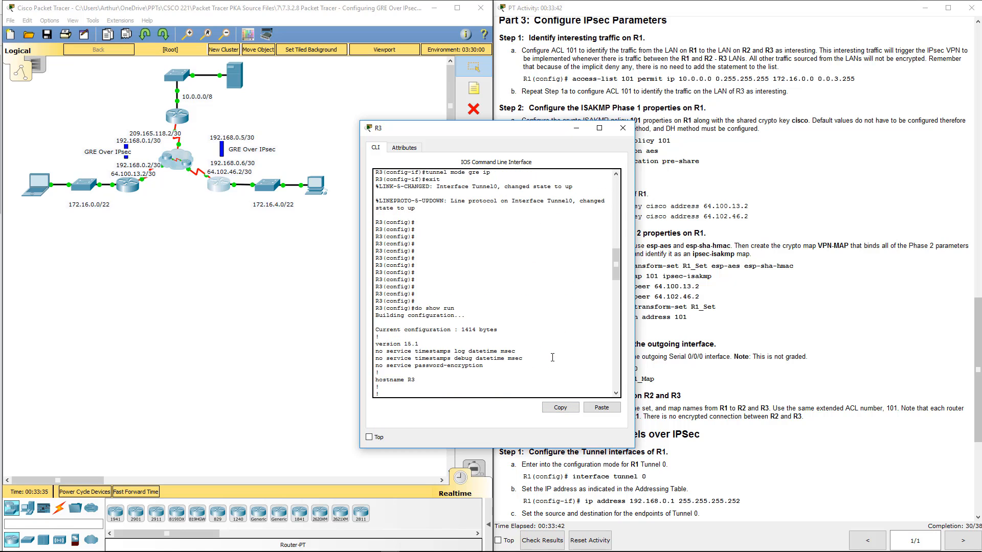
left_click(601, 407)
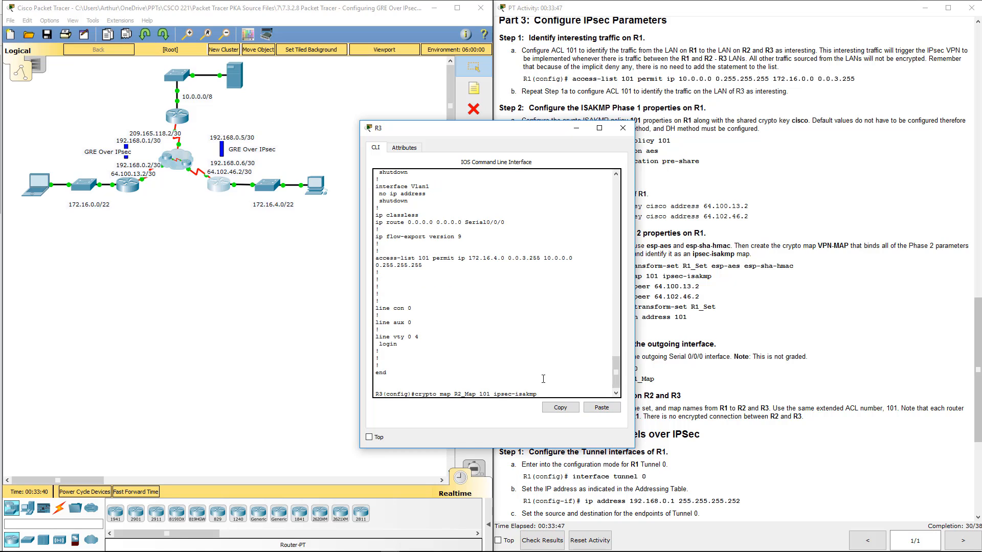
key("Left")
key("Left")
key("Left")
key("Left")
key("Left")
key("Left")
key("Left")
key("Left")
key("Left")
key("Left")
key("Left")
key("Left")
key("Left")
key("Left")
key("Left")
key("Left")
key("Left")
key("Left")
key("Left")
key("Left")
key("BackSpace")
type("2")
key("Home")
type("no")
key("Return")
- Create the correctly named crypto map on R3 by reusing the copied command as crypto map R3_Map 101 ipsec-isakmp
left_click(598, 405)
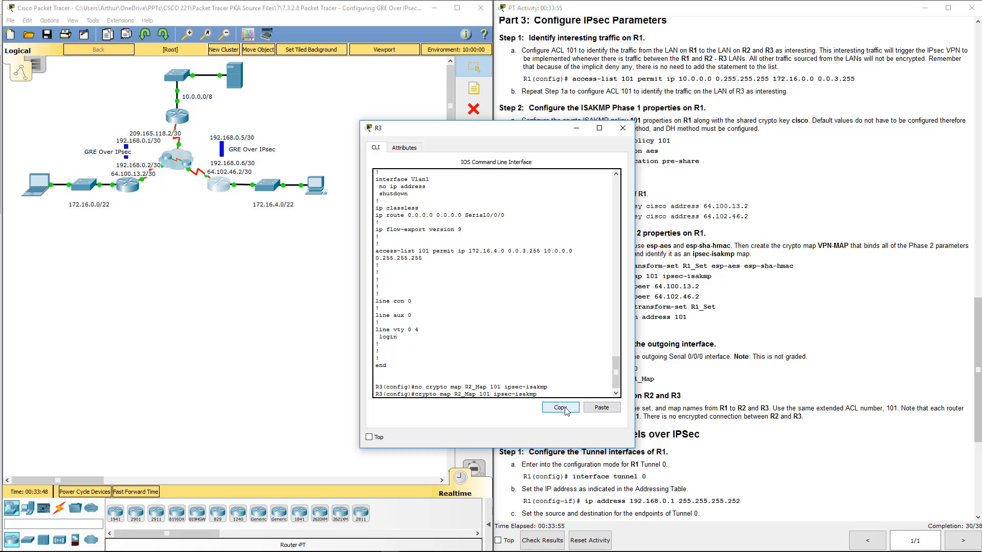
key("Left")
key("Left")
key("Left")
key("Left")
key("Left")
key("Left")
key("Left")
key("Left")
key("Left")
key("Left")
key("Left")
key("Left")
key("Left")
key("Left")
key("Left")
key("Left")
key("Left")
key("Left")
key("Left")
key("Left")
key("BackSpace")
type("3")
key("Return")
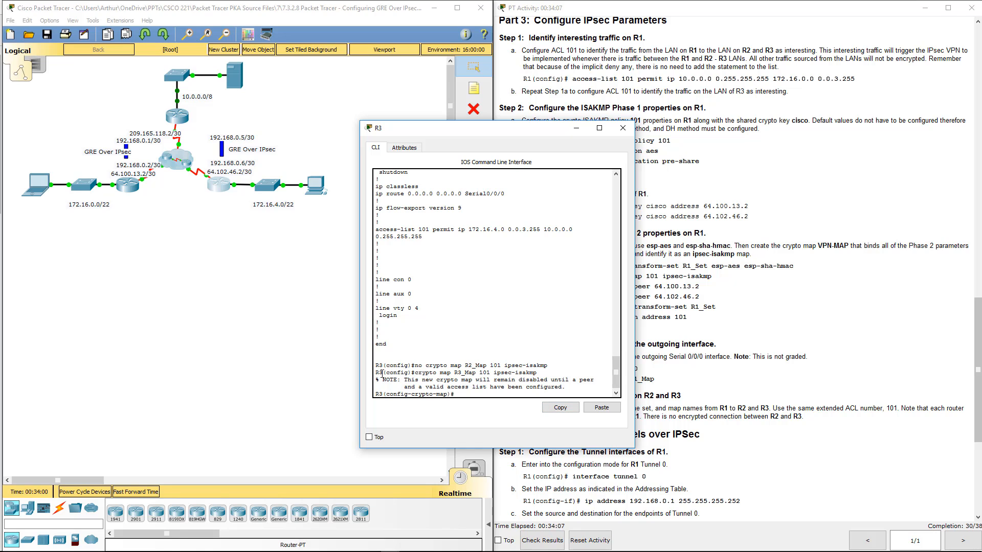
- Review R3's interface configuration and copy the entire R3 IPsec script from Notepad
left_click_drag(412, 381, 594, 386)
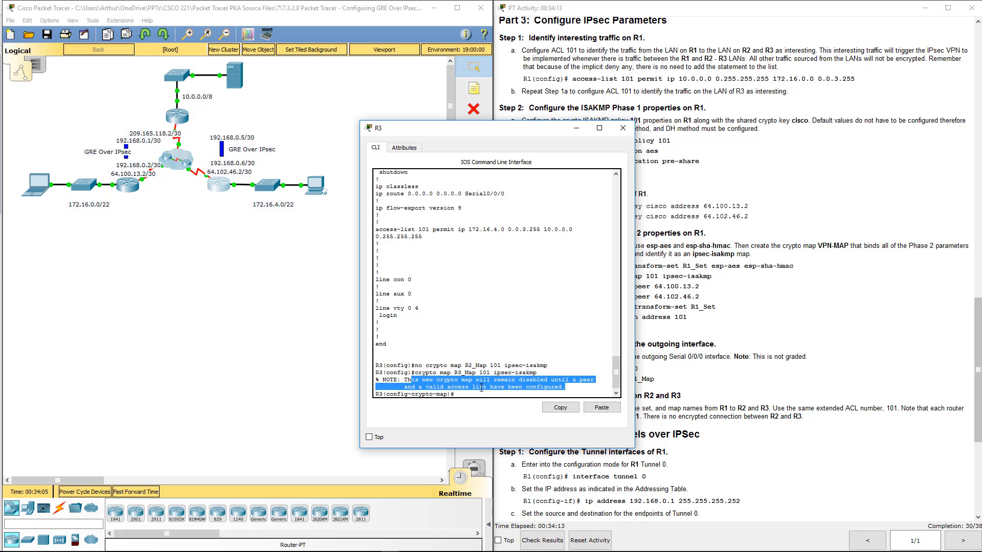
scroll(482, 387, "up", 15)
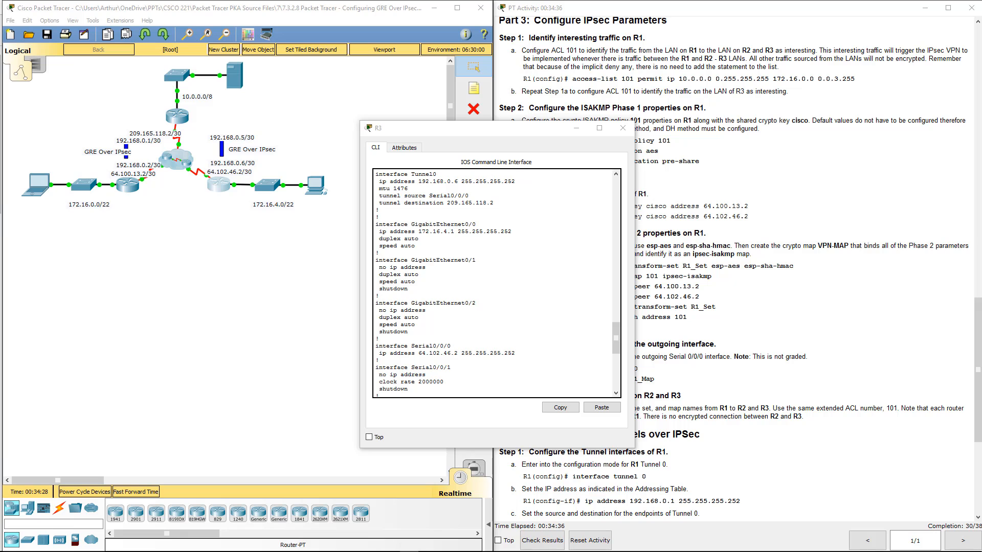
left_click_drag(0, 239, 508, 226)
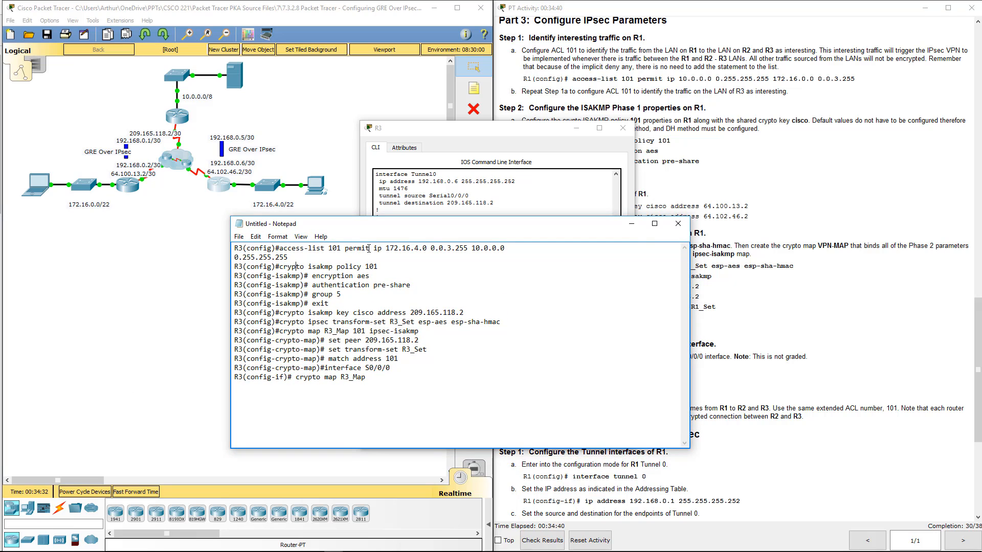
left_click_drag(324, 331, 346, 331)
left_click(391, 378)
key("ctrl+a")
left_click(532, 156)
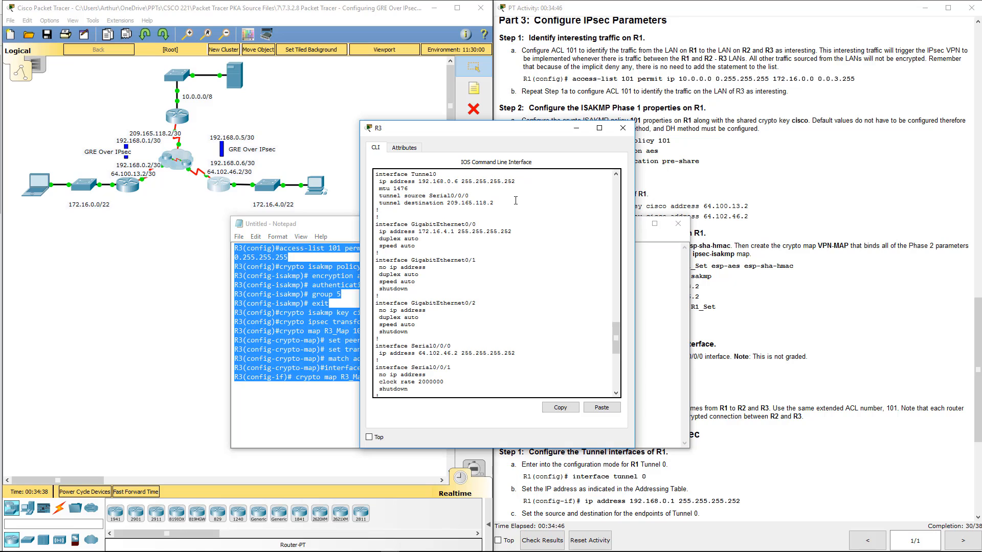
- Exit crypto map configuration mode on R3 and try to run the copied IPsec script in global configuration mode
key("Return")
key("Return")
key("Return")
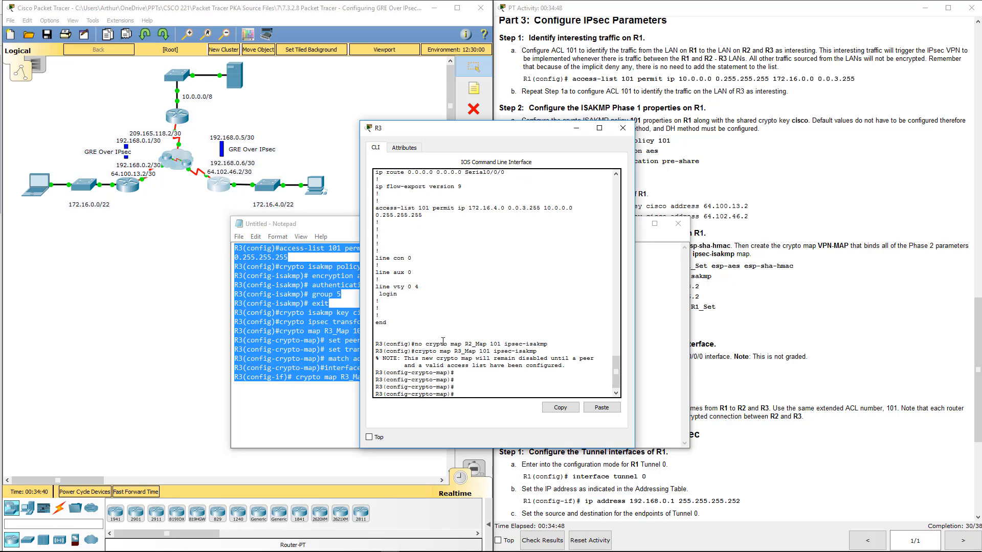
type("exit")
key("Return")
key("Return")
key("Return")
key("Return")
key("Return")
key("Return")
key("Return")
key("Return")
key("Return")
key("Return")
key("Return")
key("Return")
key("Return")
key("Return")
key("Return")
key("Return")
key("Return")
key("Return")
key("Return")
key("Return")
key("Return")
key("Return")
key("Return")
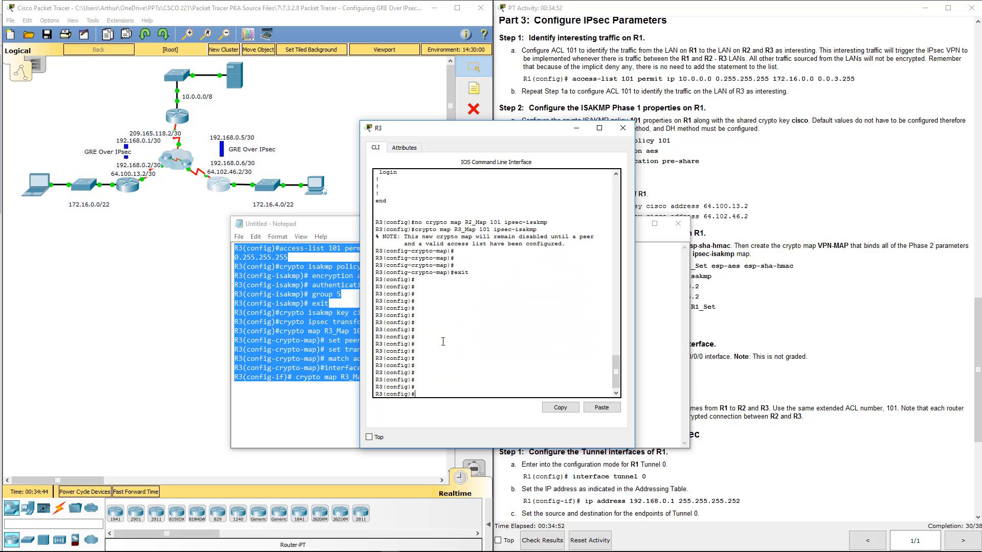
left_click(602, 407)
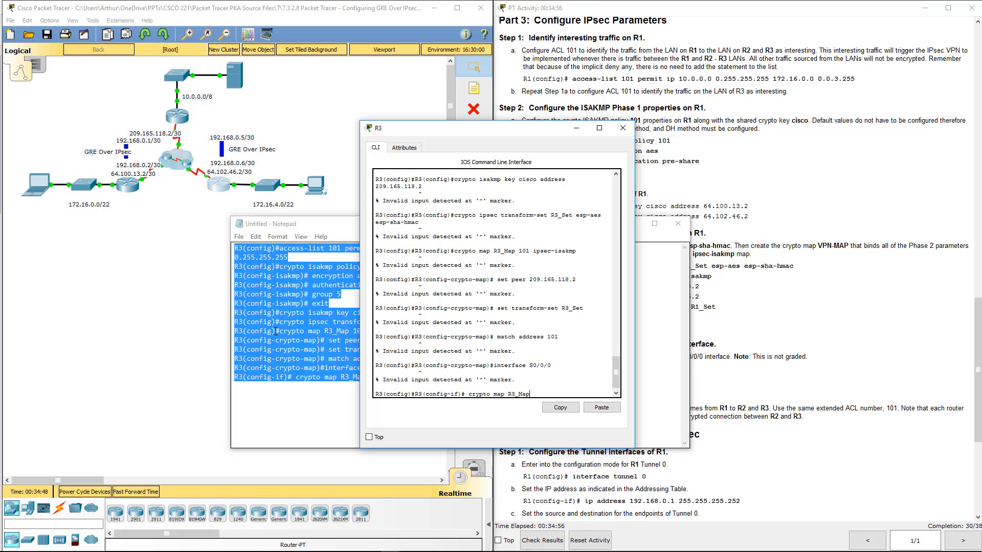
- Strip the R3(config)# prompts from the script's access-list and crypto isakmp policy lines, and join the access-list command onto one line
left_click(268, 312)
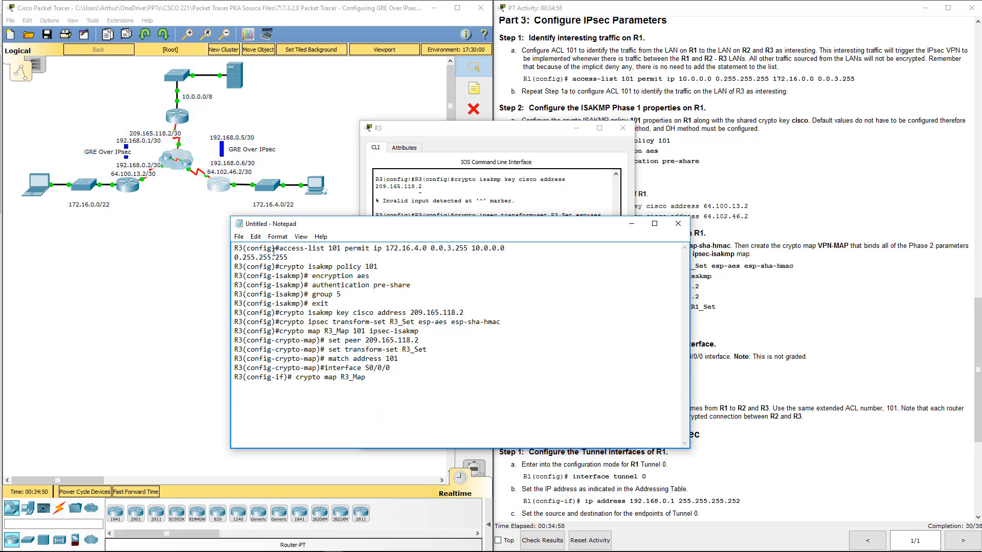
left_click_drag(279, 249, 234, 266)
key("BackSpace")
key("BackSpace")
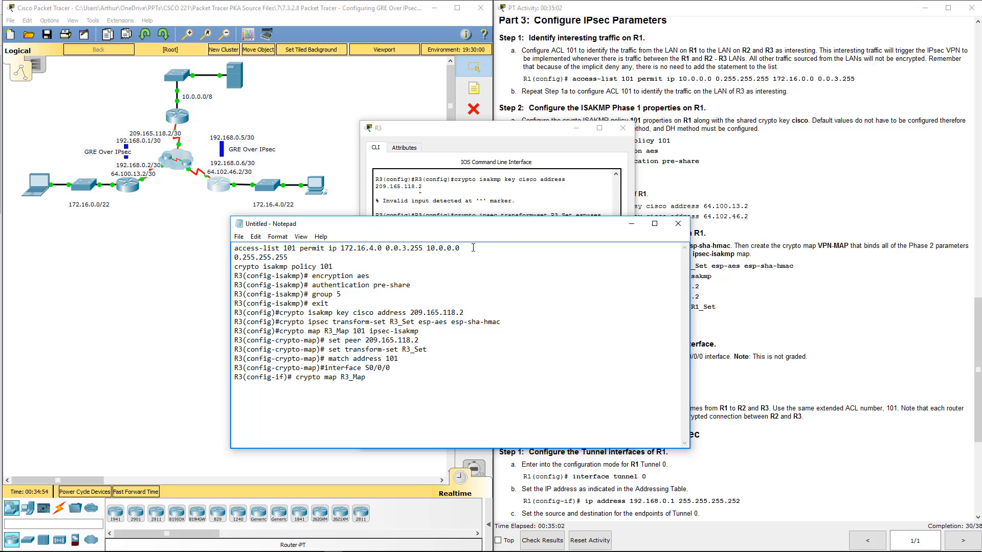
left_click(473, 248)
key("Delete")
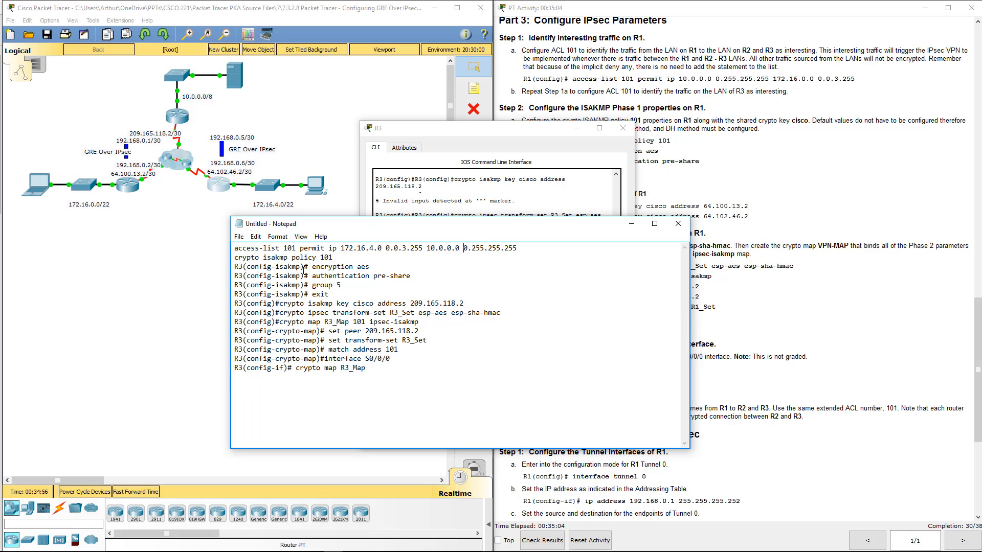
- Strip the R3(config-isakmp)# prompts from the script's encryption aes, authentication pre-share, group 5 and exit lines
left_click_drag(309, 266, 235, 266)
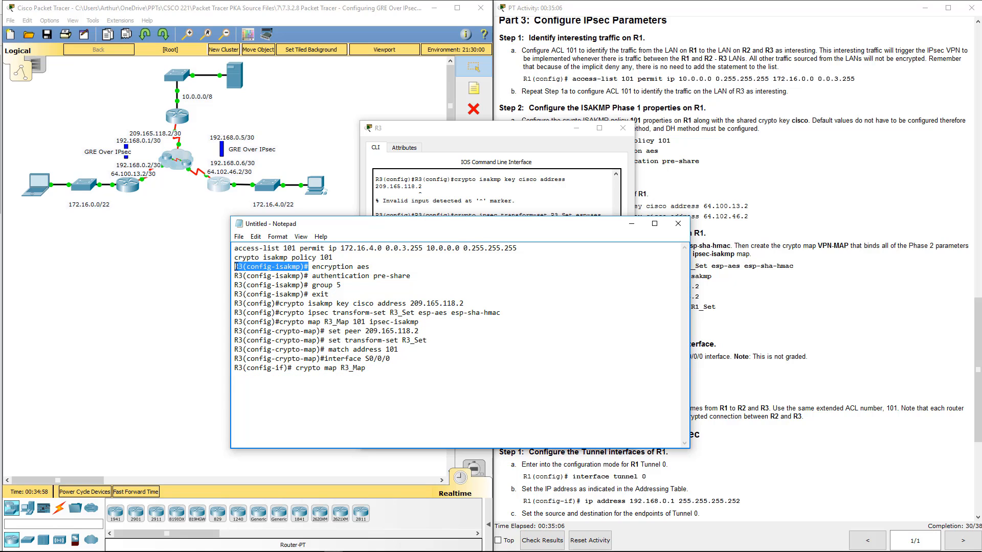
key("Delete")
key("Delete")
left_click_drag(308, 276, 236, 275)
key("Delete")
key("Delete")
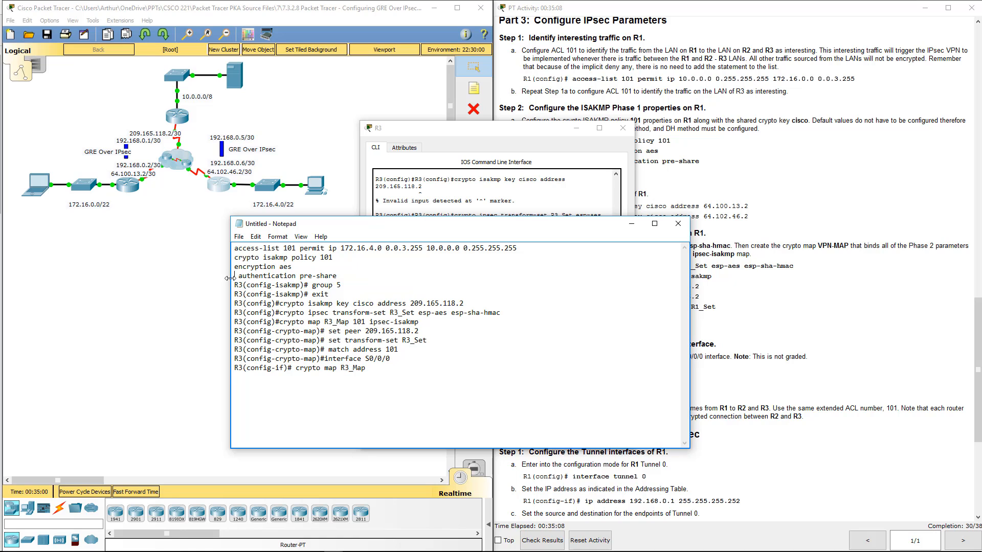
left_click_drag(308, 284, 231, 285)
key("Delete")
key("Delete")
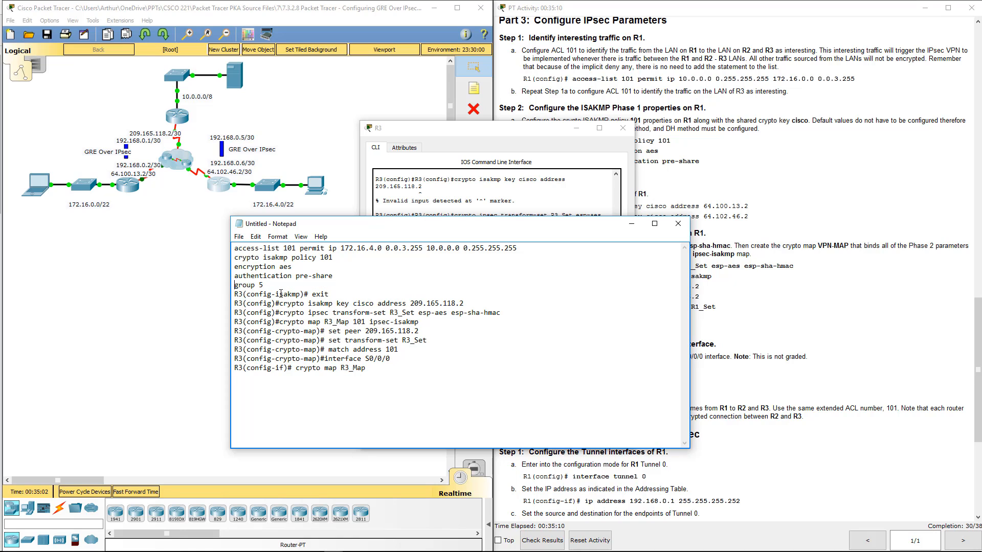
left_click_drag(308, 294, 221, 296)
key("Delete")
key("Delete")
- Remove the R3(config)# prompts from the script's crypto isakmp key, crypto ipsec transform-set and crypto map lines
left_click_drag(280, 303, 223, 303)
key("Delete")
left_click_drag(280, 313, 231, 322)
key("Delete")
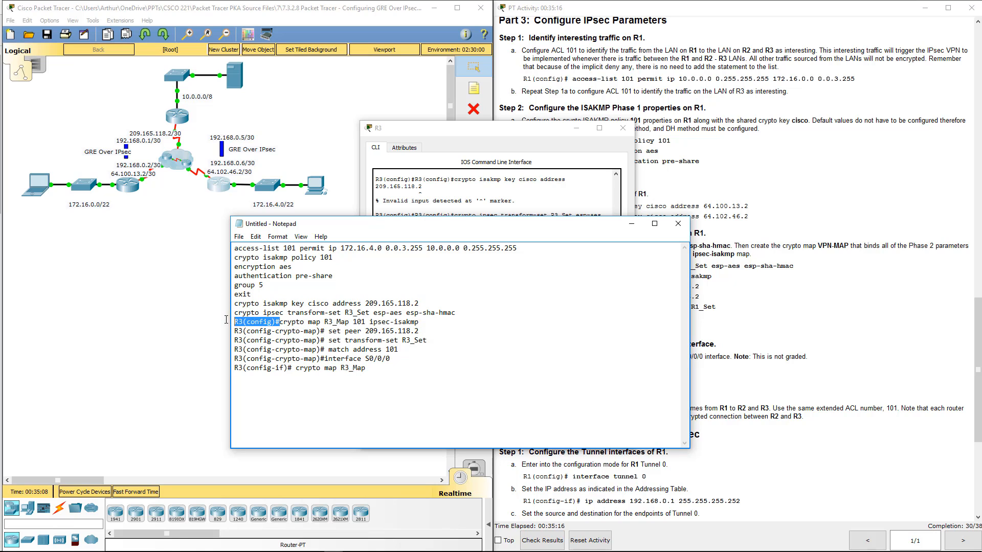
key("Delete")
- Delete the R3(config-crypto-map)# prompts before the set peer, set transform-set and match address commands in the script
left_click_drag(324, 331, 232, 331)
key("Delete")
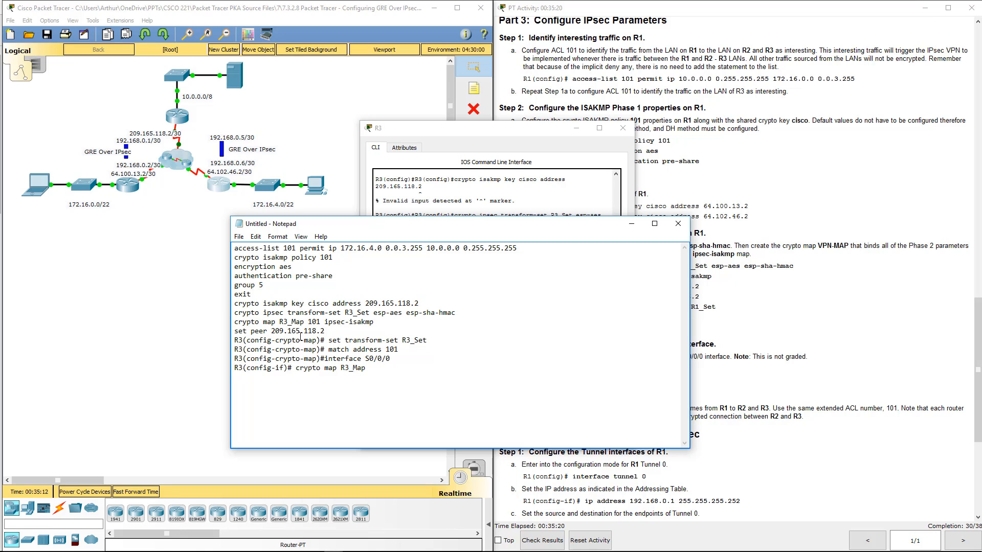
left_click_drag(328, 340, 233, 340)
key("Delete")
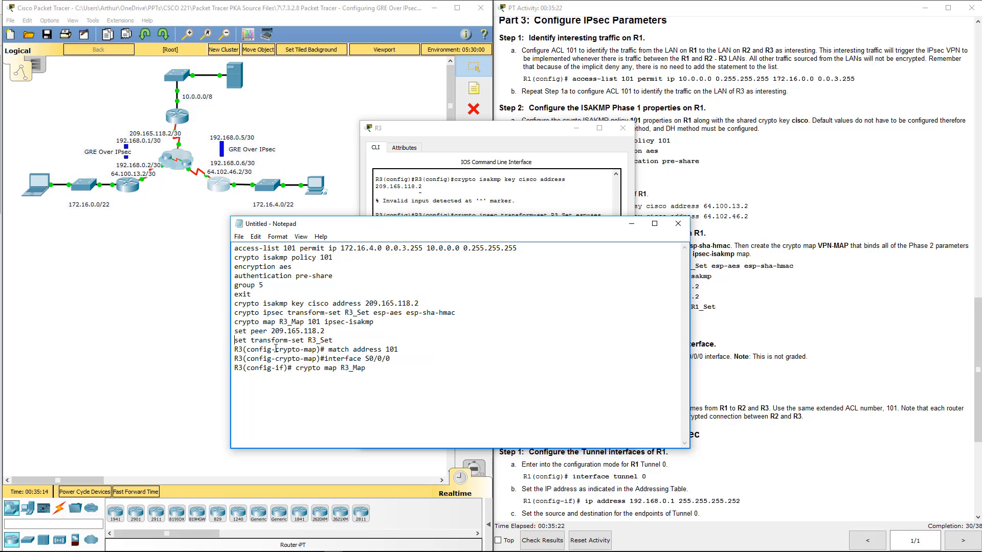
left_click_drag(327, 349, 234, 349)
key("Delete")
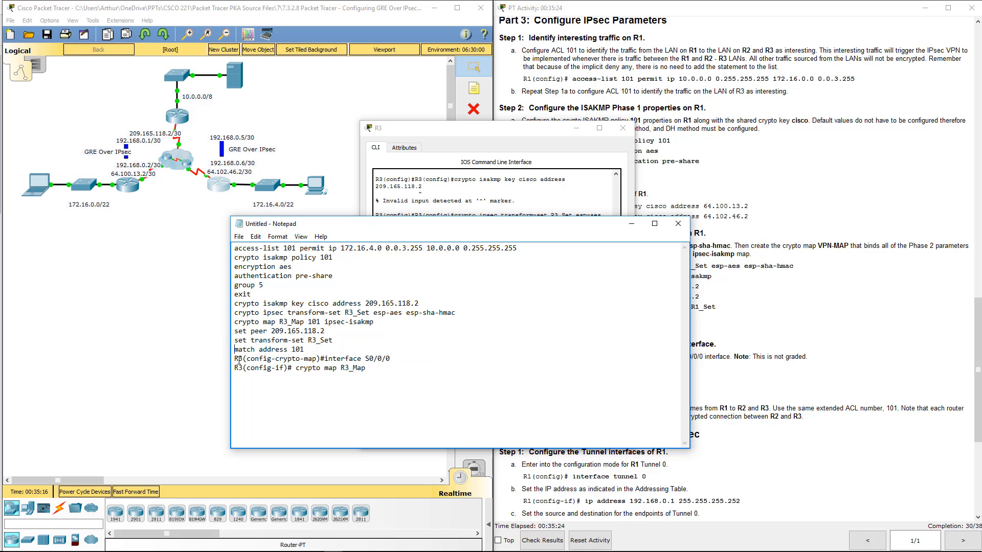
- Strip the prompts from the interface S0/0/0 and final crypto map R3_Map lines, and copy the whole cleaned script
left_click_drag(322, 358, 234, 359)
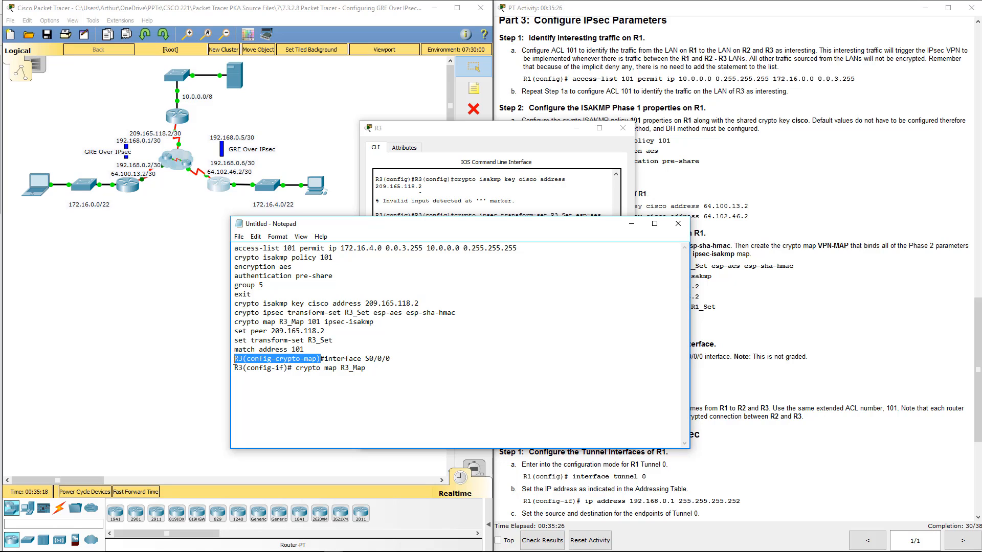
key("Delete")
left_click_drag(294, 366, 236, 367)
key("Delete")
key("Delete")
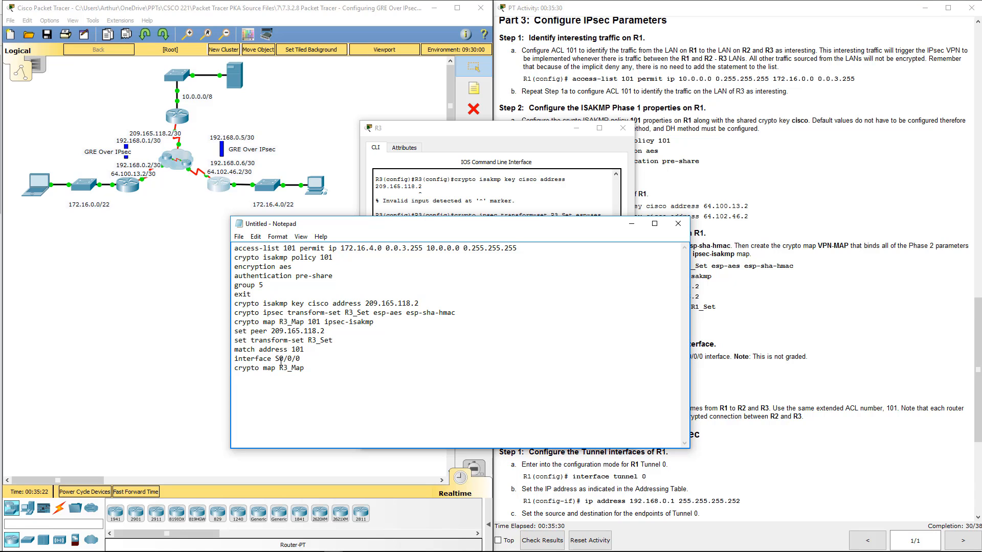
key("ctrl+a")
key("ctrl+c")
left_click_drag(476, 225, 0, 179)
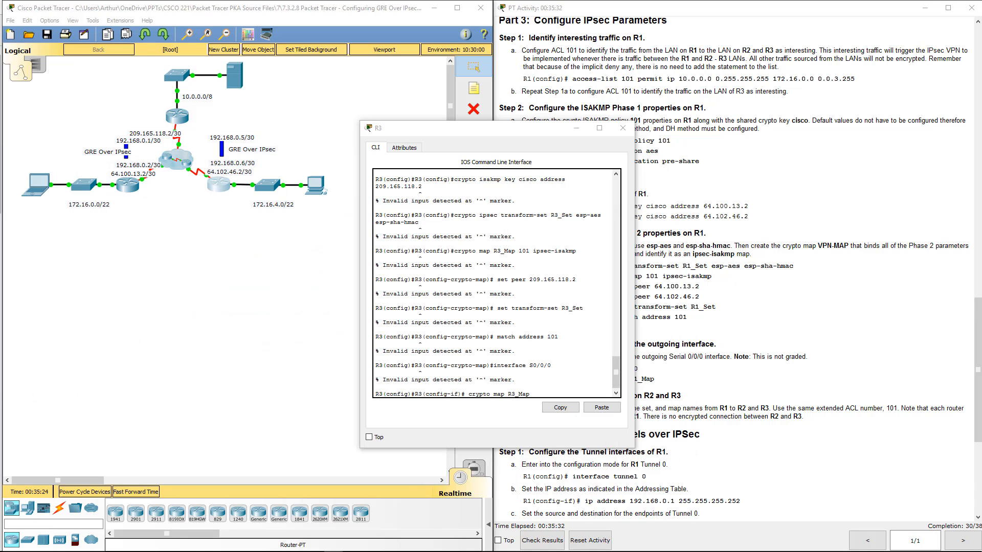
- Run the cleaned IPsec script, including its ISAKMP pre-shared key, in R3's global configuration mode
left_click(571, 391)
key("Return")
key("Return")
key("Return")
key("Return")
key("Return")
key("Return")
key("Return")
key("Return")
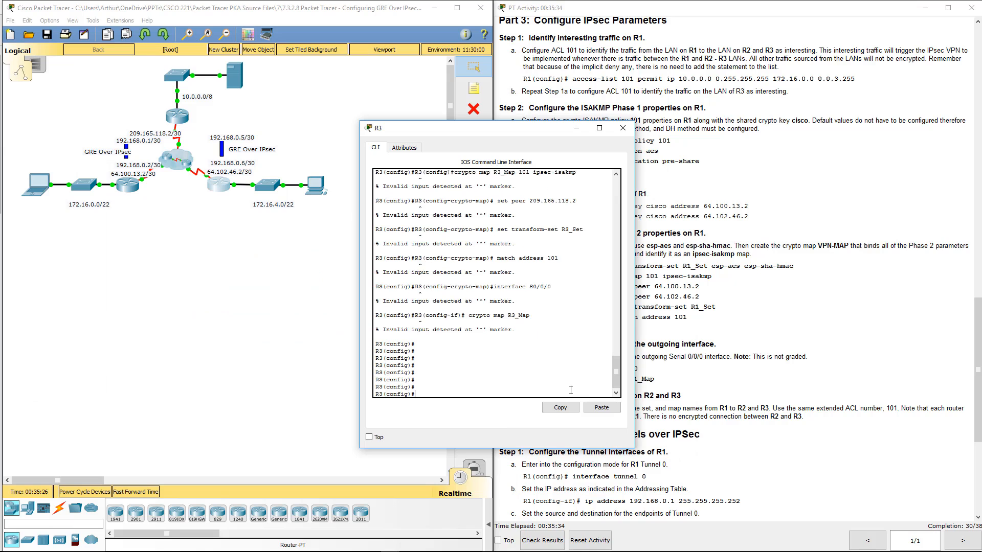
key("Return")
key("Return")
key("Return")
key("Return")
key("Return")
key("Return")
key("Return")
left_click(602, 407)
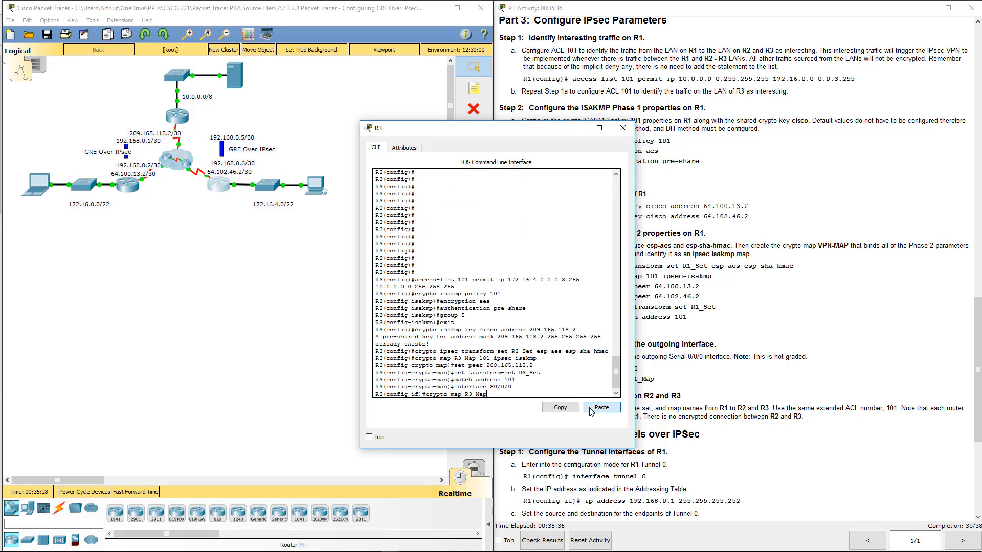
left_click(535, 377)
key("Return")
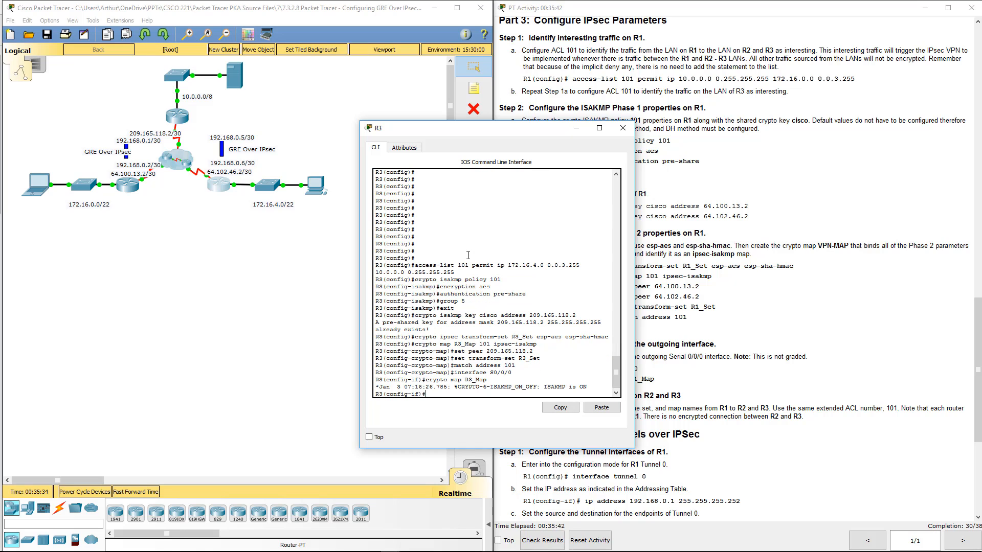
- Review the script's output on R3 and read the activity's Part 4 instructions on GRE tunnels and private routes
left_click_drag(430, 330, 402, 328)
left_click_drag(454, 380, 490, 376)
left_click(622, 127)
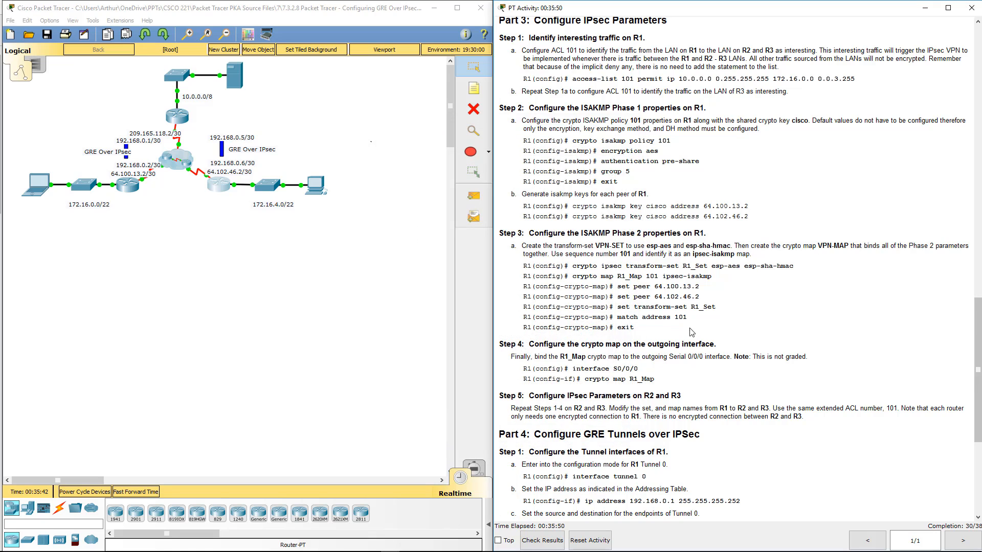
scroll(692, 333, "down", 3)
left_click_drag(577, 311, 727, 473)
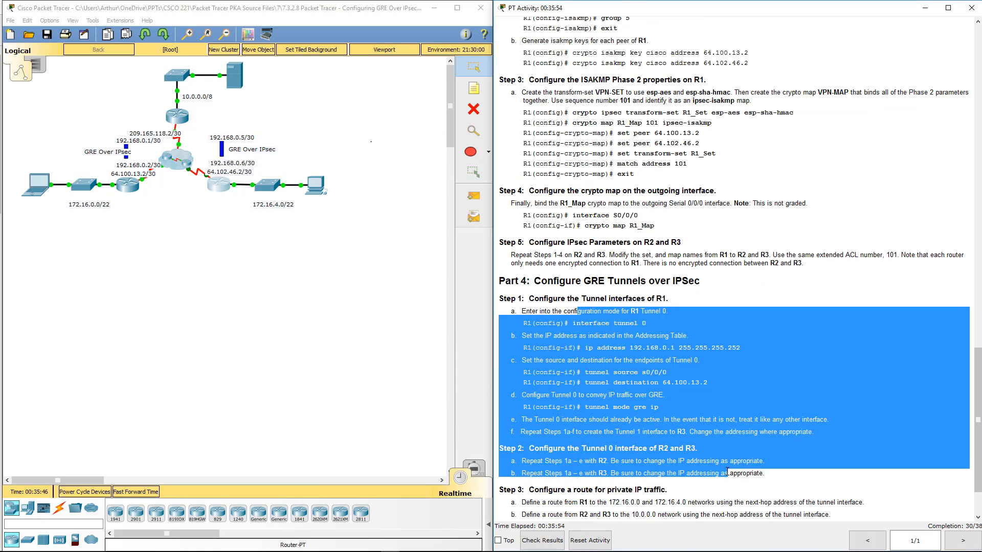
scroll(697, 430, "down", 1)
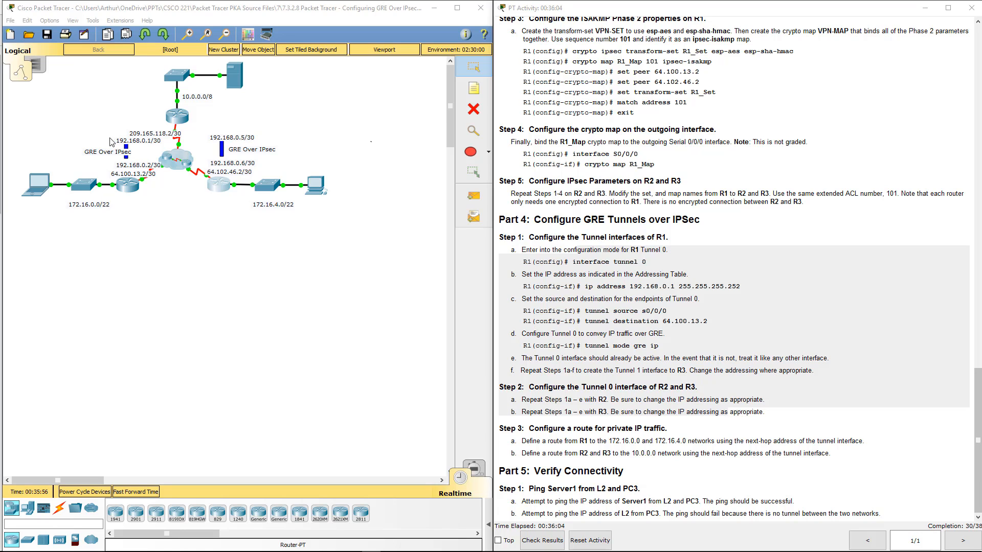
- Add a static route on R1 to 172.16.0.0 255.255.252.0 with next hop 192.168.0.2
left_click(183, 120)
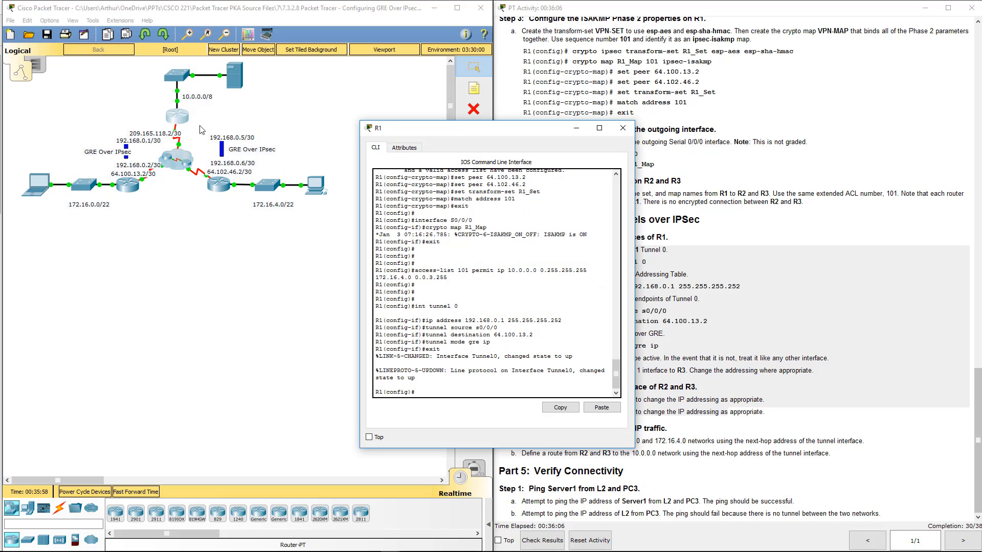
type("ip route 172.16.0.0 255.255.252.0 192.168")
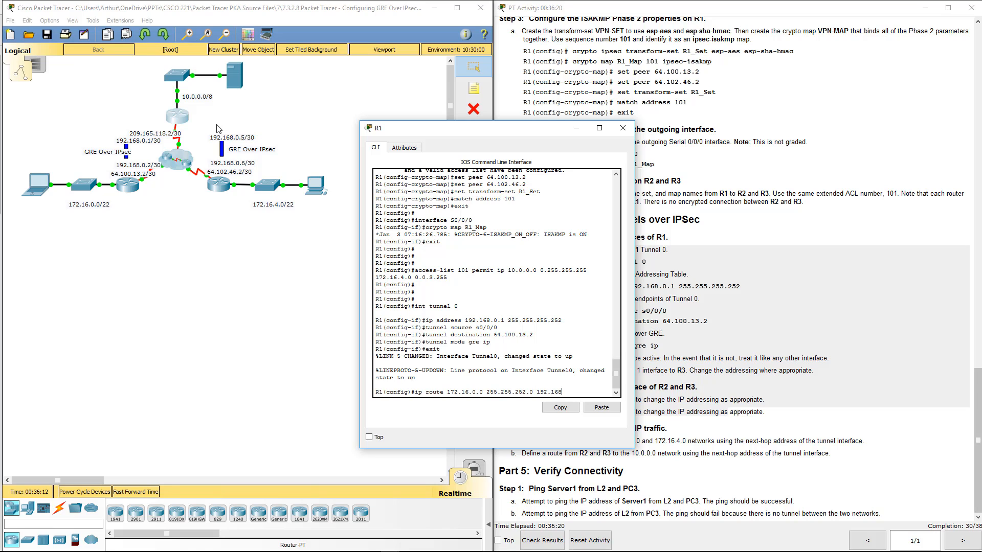
type(".")
key("BackSpace")
type("0.2")
key("Return")
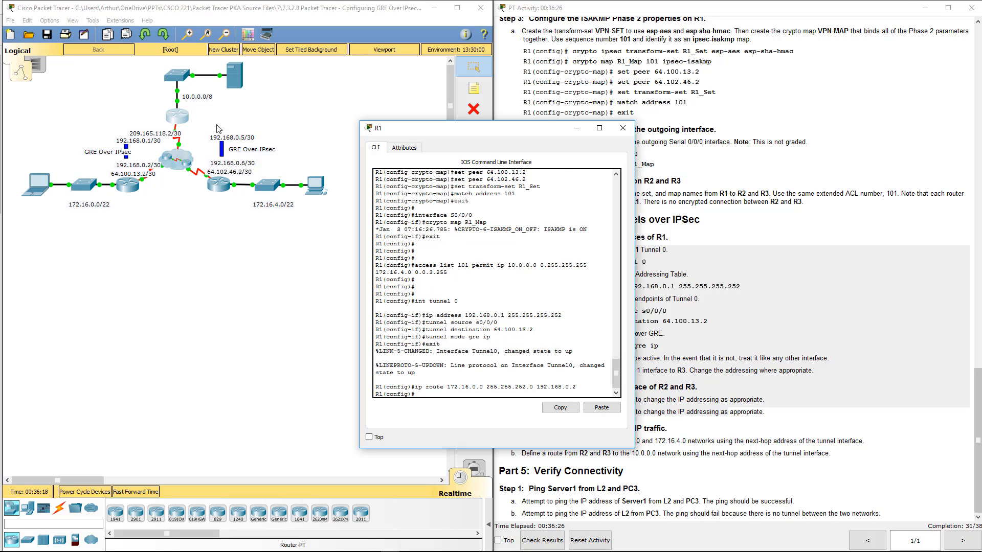
- Add a second static route on R1 to 172.16.4.0 255.255.252.0 with next hop 192.168.0.6, and close R1
type("ip route 172.1")
type("4.0 255.255.25")
type("2 192.16")
key("Left")
key("Left")
key("Left")
key("Left")
type(".0")
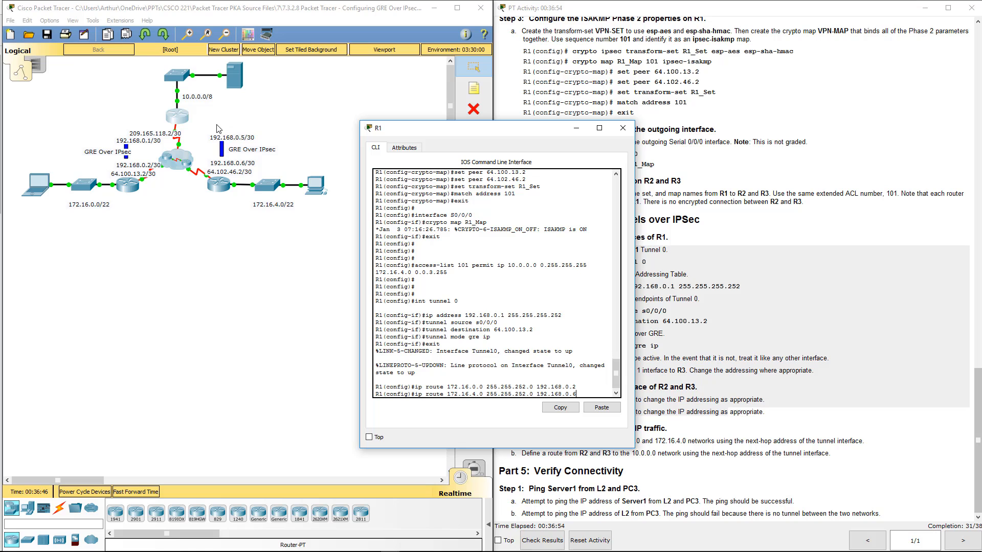
key("Return")
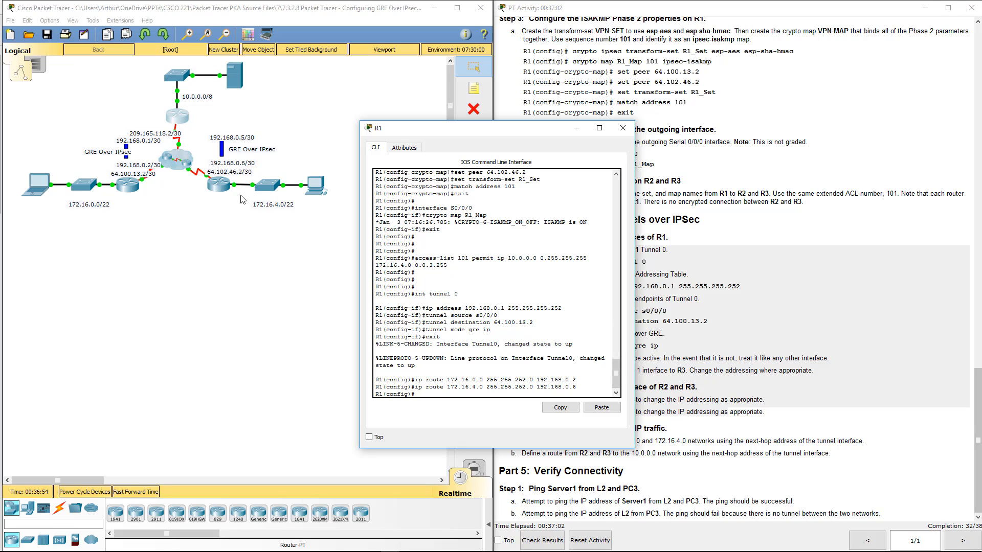
left_click_drag(416, 387, 570, 380)
left_click(623, 128)
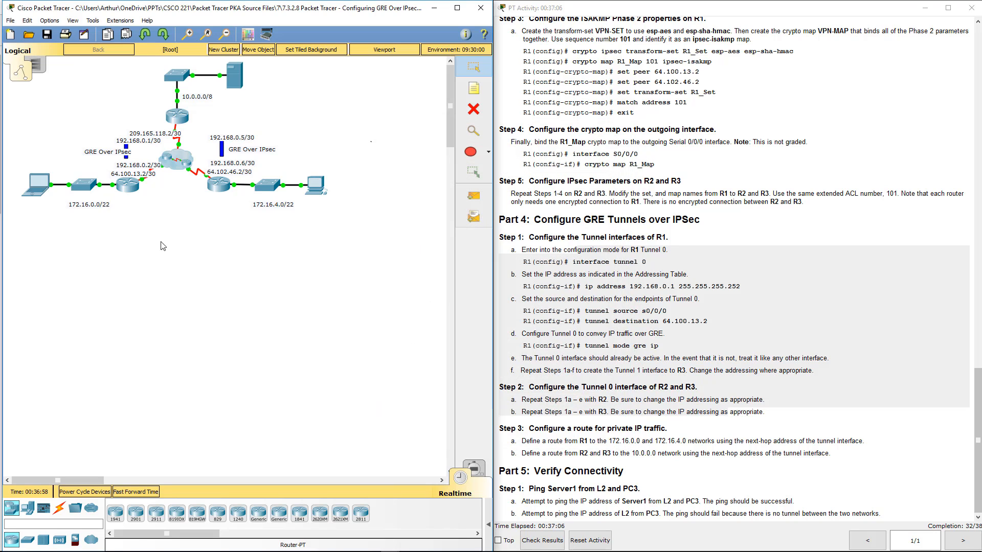
- On R2, write the command for a static route to 10.0.0.0 255.0.0.0 with next hop 192.168.0.1
left_click(128, 189)
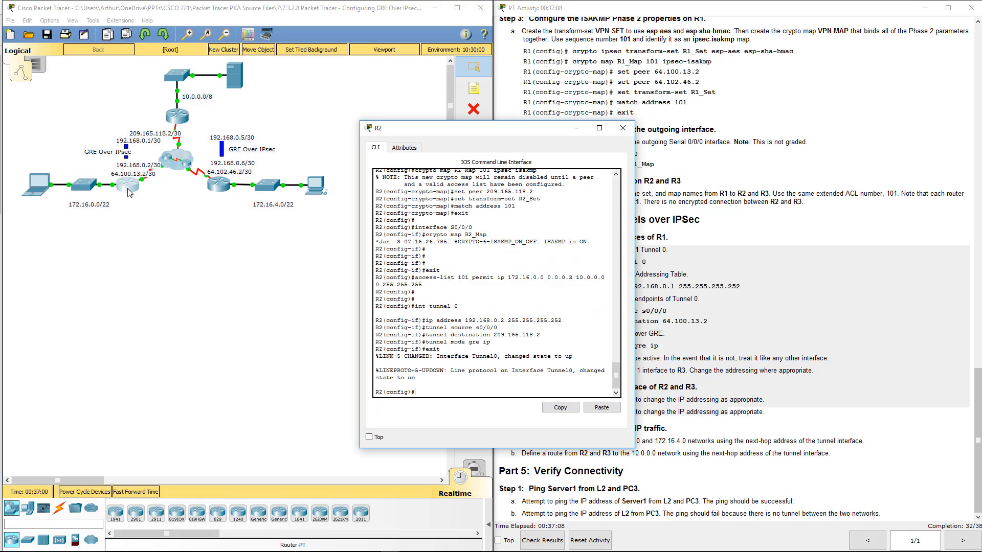
type("ip")
key("BackSpace")
key("BackSpace")
type("ip rou")
key("Tab")
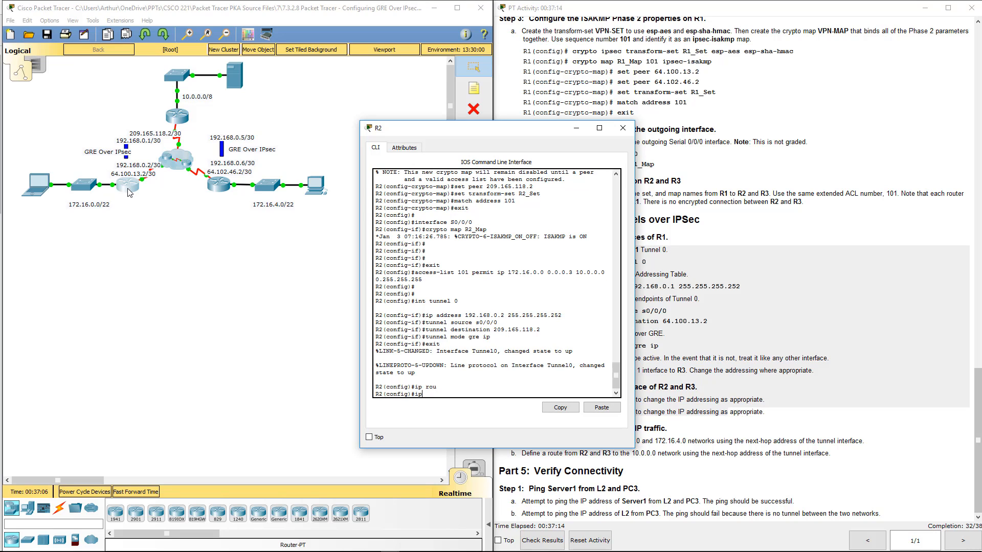
key("BackSpace")
key("BackSpace")
type("ip route 10.0.0.0 255.0.0.0")
type(".1")
- Copy the completed ip route command for reuse, execute it on R2 and close the router
double_click(482, 394)
left_click_drag(573, 394, 415, 395)
left_click(560, 407)
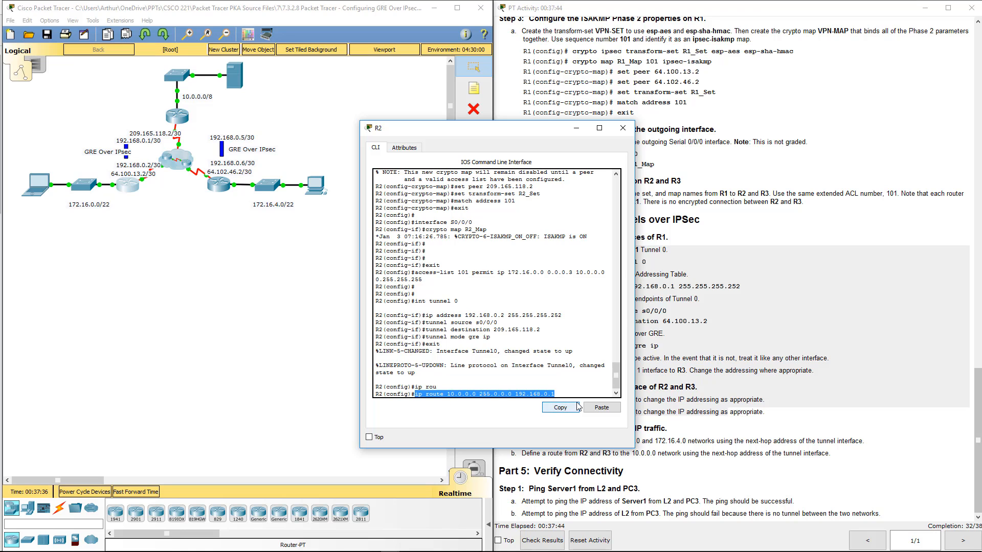
key("Return")
left_click(623, 128)
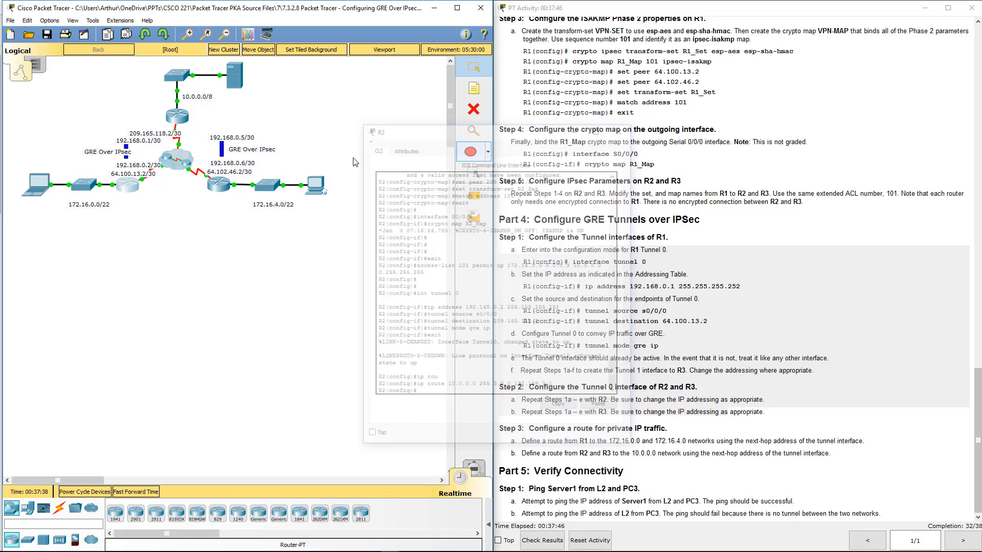
- Open R3 and exit interface configuration mode to a clean global configuration prompt
left_click(225, 181)
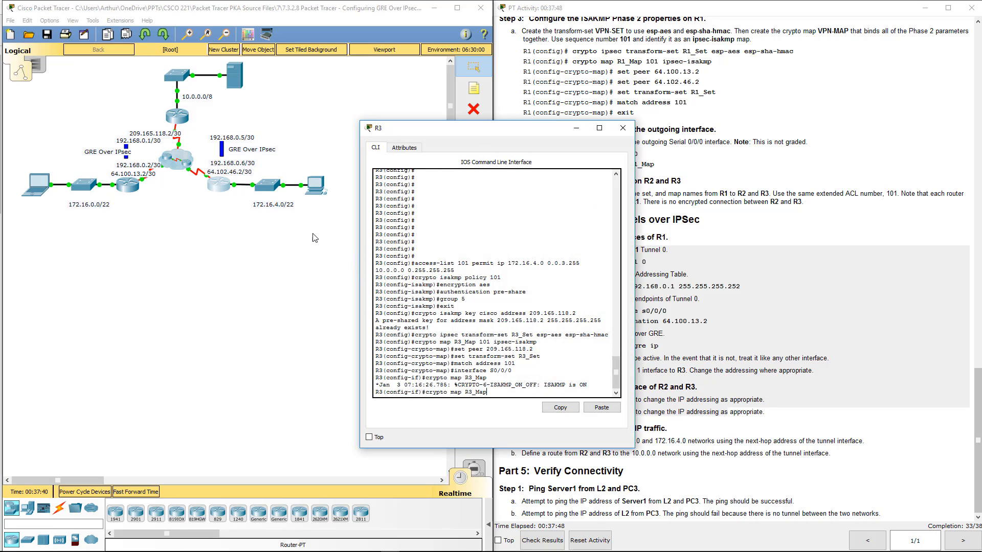
type("exit")
key("Return")
key("Return")
key("Return")
key("Return")
key("Return")
key("Return")
key("Return")
key("Return")
key("Return")
key("Return")
key("Return")
key("Return")
key("Return")
key("Return")
key("Return")
key("Return")
- Reuse the copied command on R3 to route 10.0.0.0 255.0.0.0 via 192.168.0.5, and close R3
key("Return")
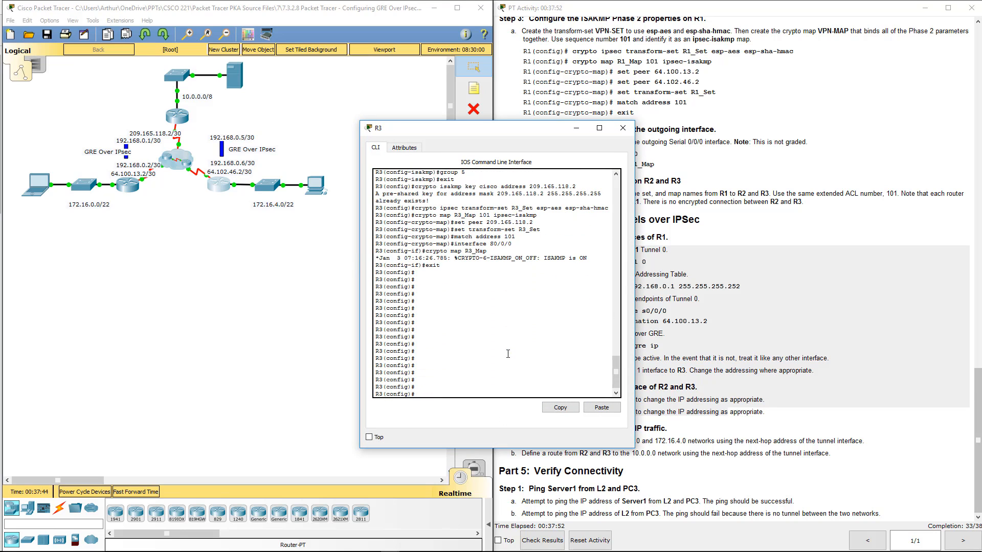
left_click(601, 408)
key("Return")
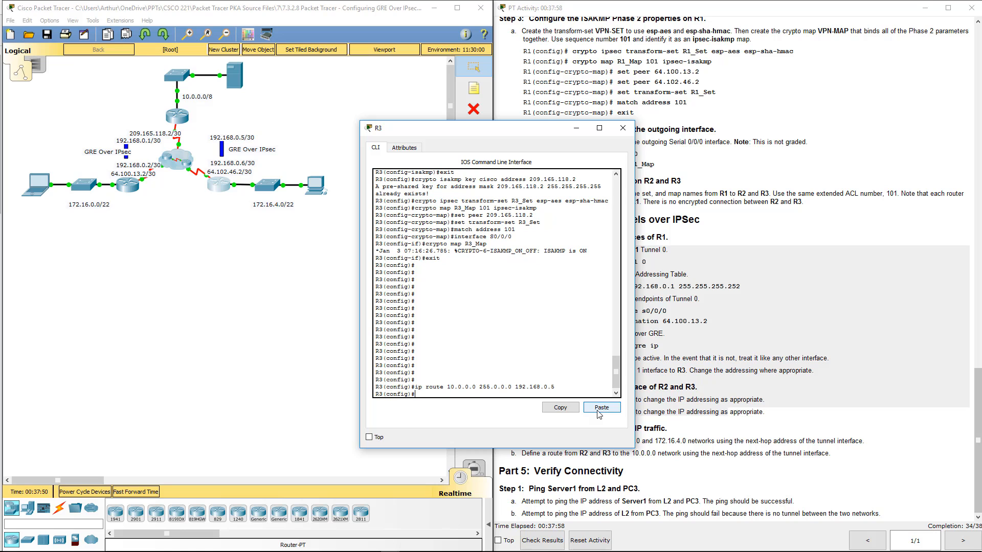
left_click(623, 128)
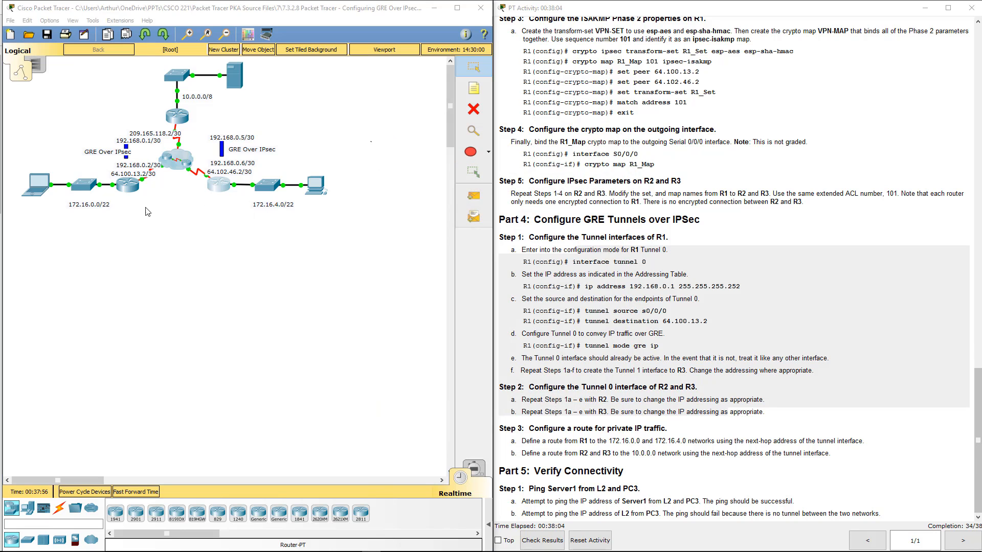
- Bring up the activity's addressing table and open Server1's command prompt, placed so the table stays readable
left_click(642, 264)
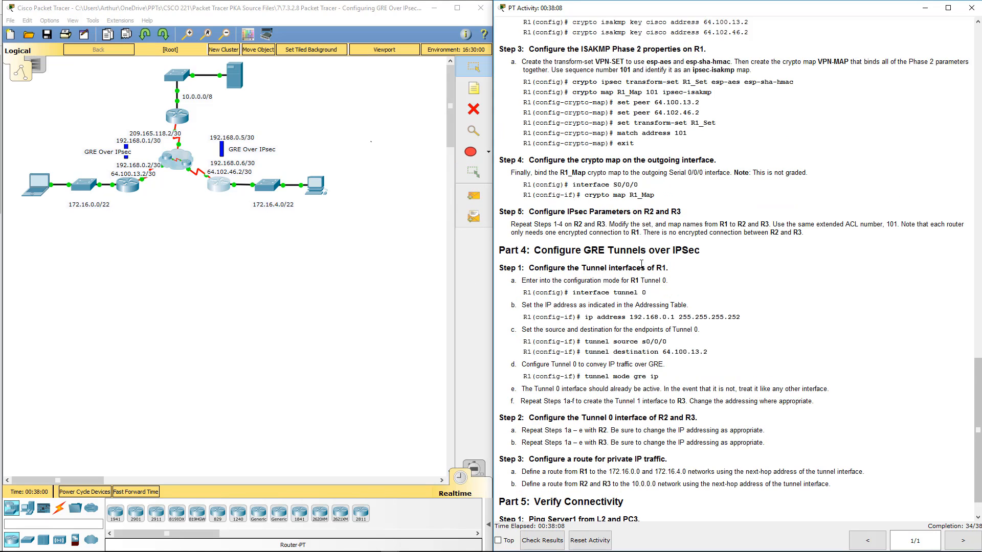
scroll(643, 420, "up", 3)
scroll(638, 426, "up", 20)
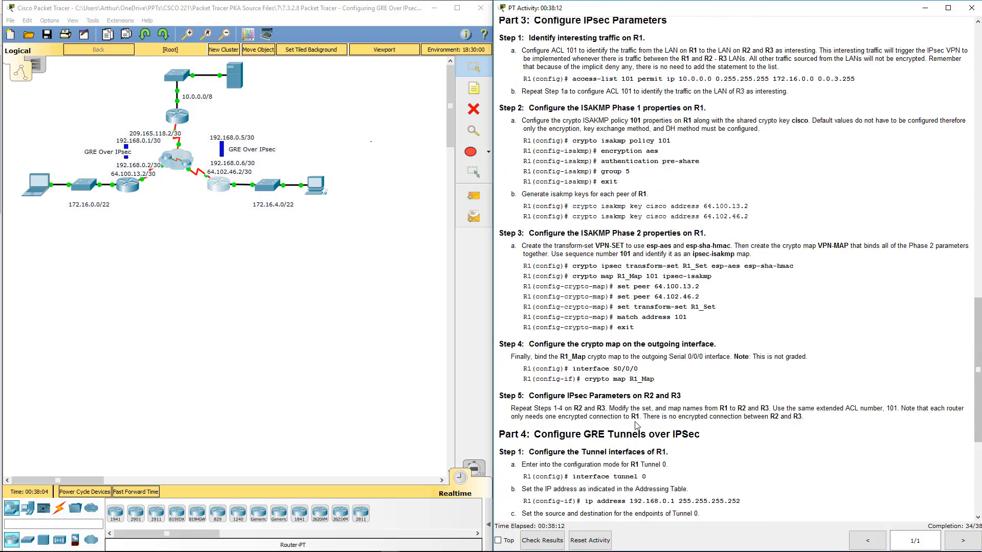
left_click(289, 330)
left_click(234, 77)
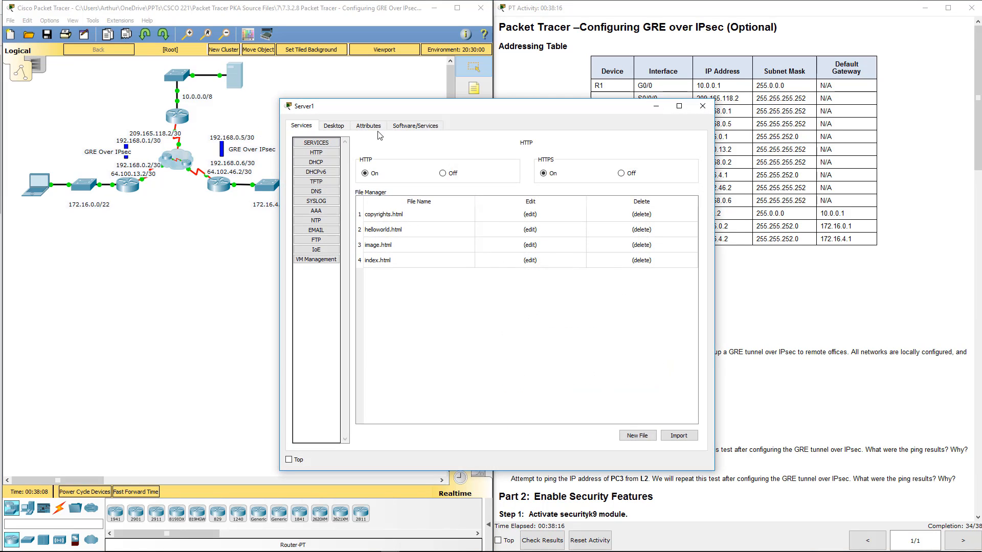
left_click(347, 129)
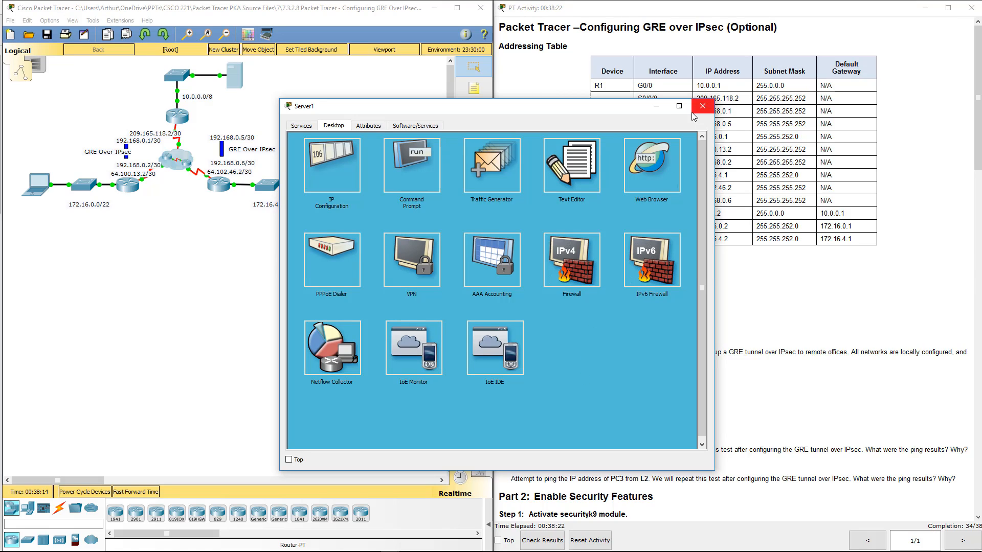
left_click(411, 164)
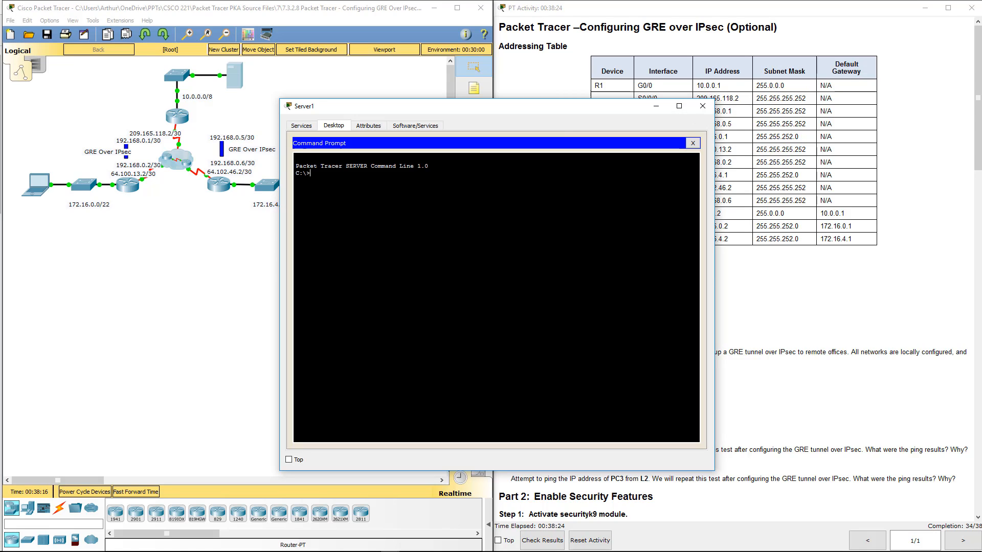
left_click_drag(587, 112, 436, 216)
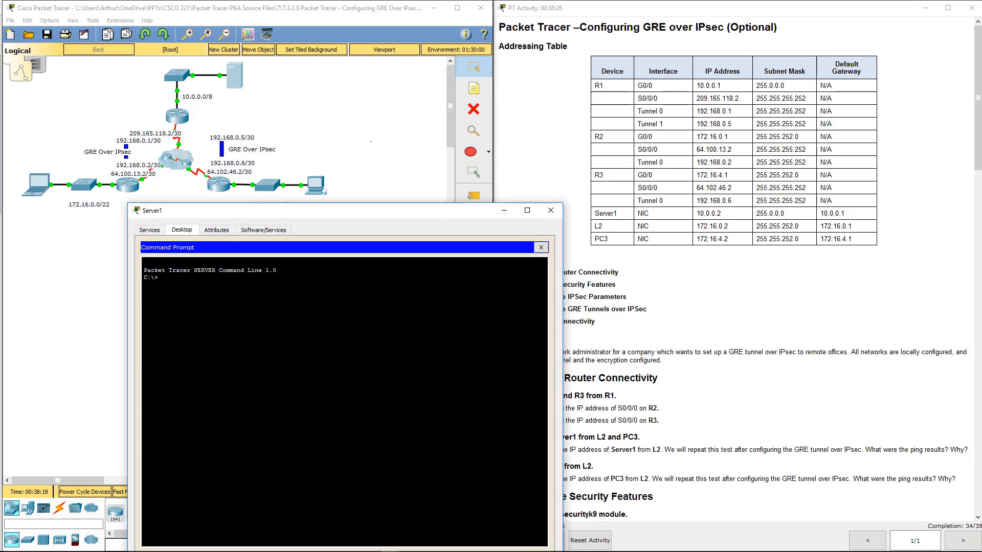
- Ping L2 at 172.16.0.2 from Server1, and repeat the same ping once
type("ping 172.16.0.2")
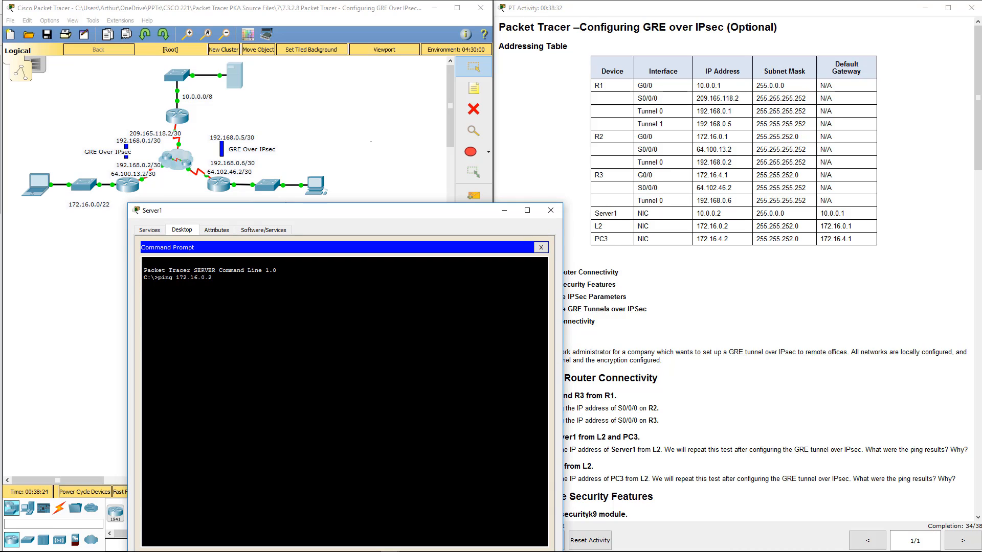
key("Return")
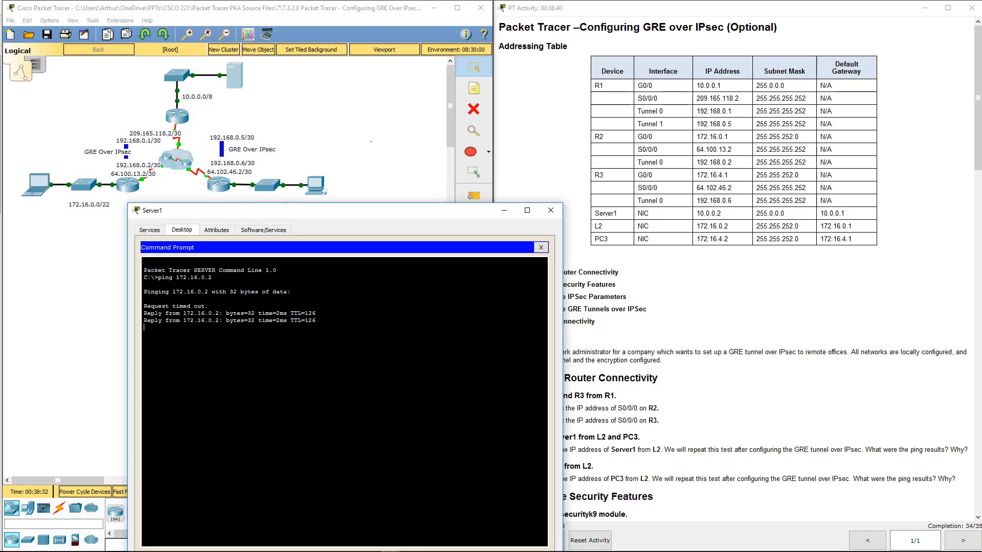
key("Up")
key("Return")
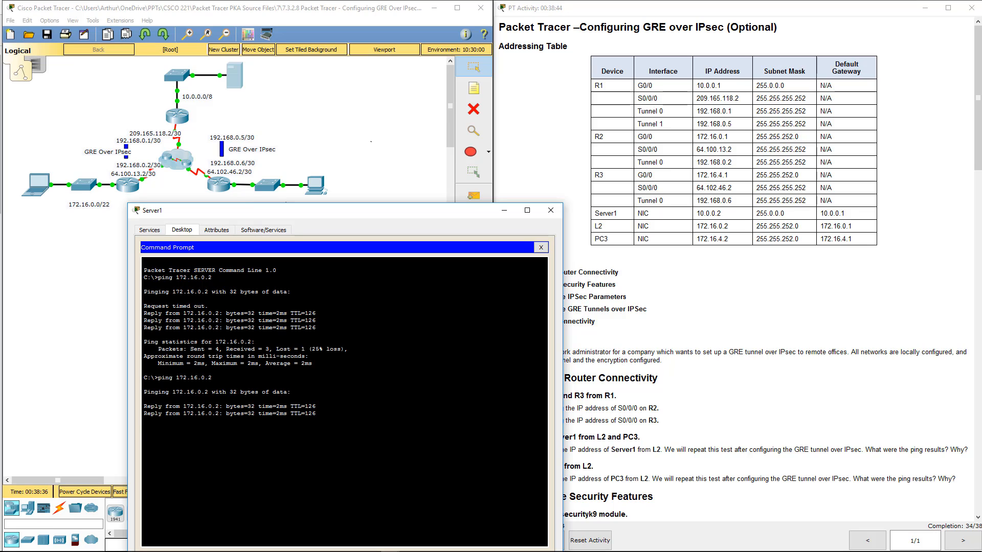
- Ping PC3 at 172.16.4.2 from Server1, repeat the ping, and close the Server1 window
type("ping 172.")
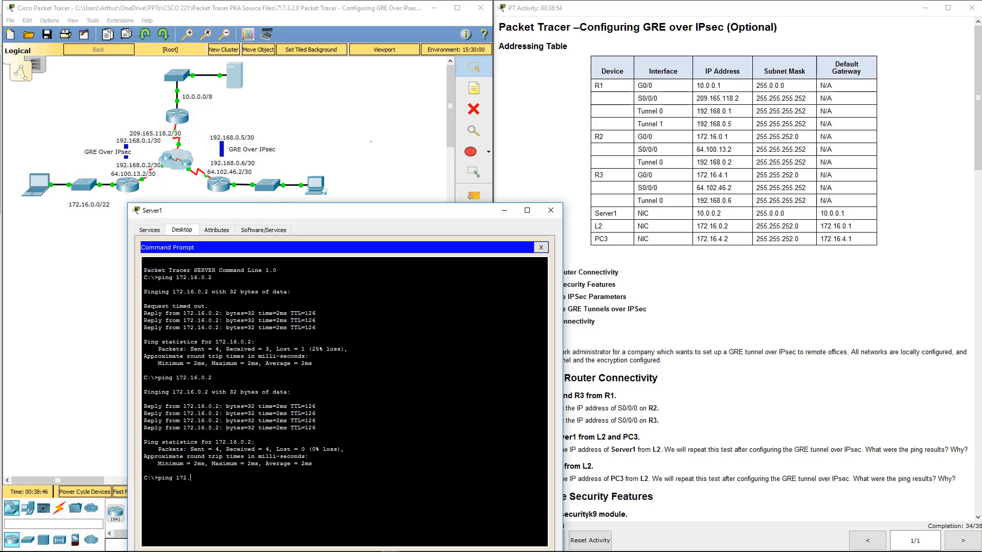
type("4.2")
key("Return")
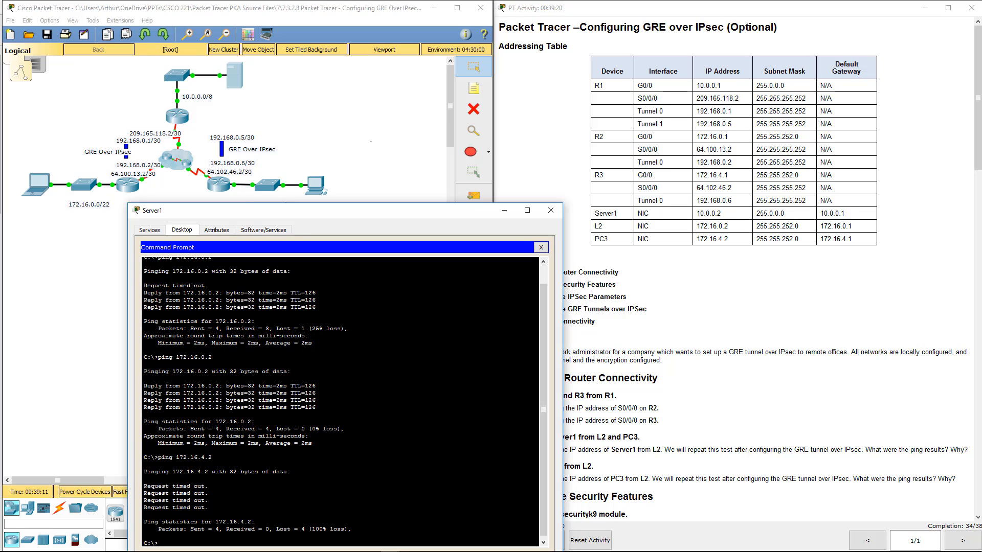
key("Up")
key("Return")
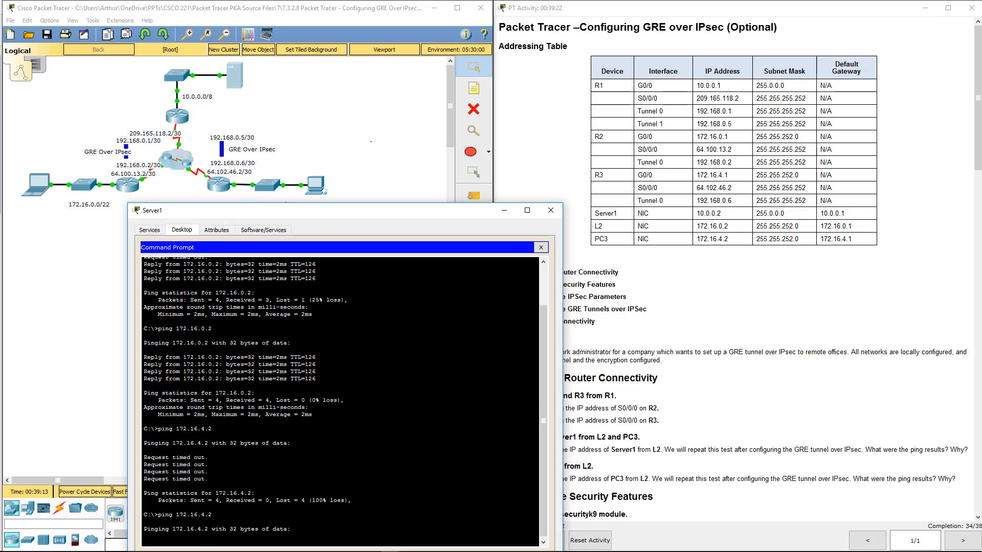
left_click(550, 211)
left_click(235, 76)
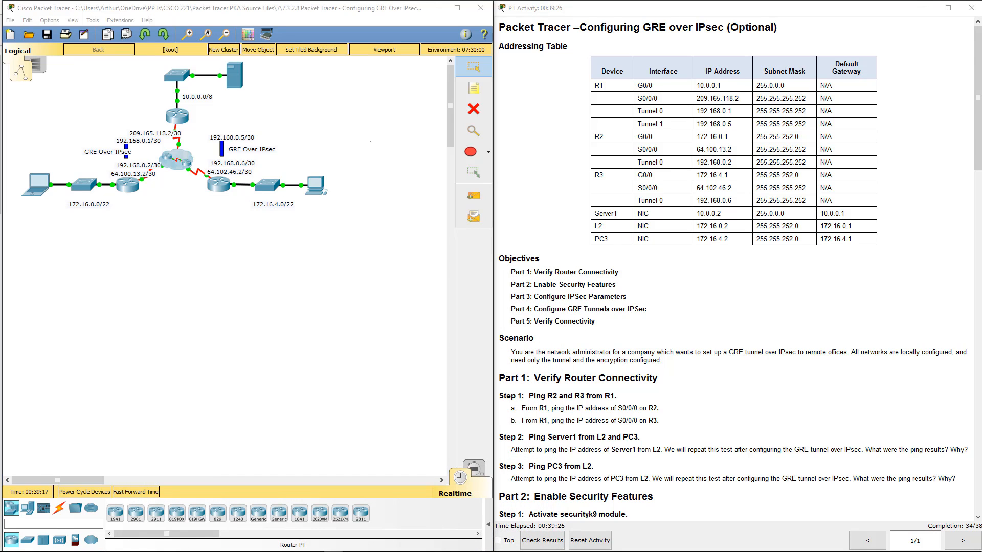
- Open R3's command line and exit global configuration mode to a clean privileged EXEC prompt
left_click(217, 186)
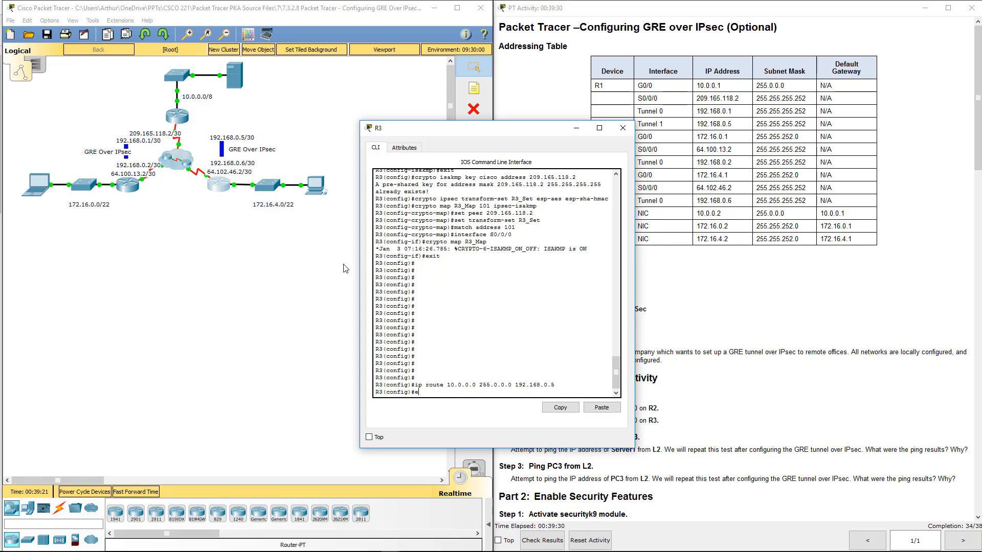
type("exit")
key("Return")
key("Return")
key("Return")
key("Return")
key("Return")
key("Return")
key("Return")
key("Return")
key("Return")
key("Return")
key("Return")
key("Return")
key("Return")
key("Return")
key("Return")
key("Return")
key("Return")
key("Return")
key("Return")
key("Return")
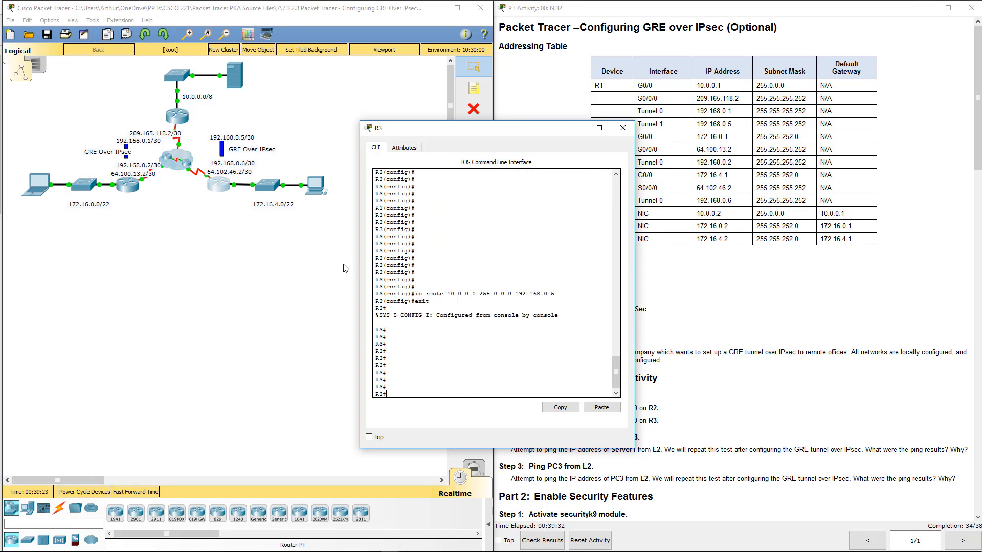
key("Return")
key("Return")
key("Return")
key("Return")
key("Return")
key("Return")
key("Return")
- Show R3's running configuration and page through it, examining the ISAKMP policy, interfaces, static routes and access list 101
type("sho")
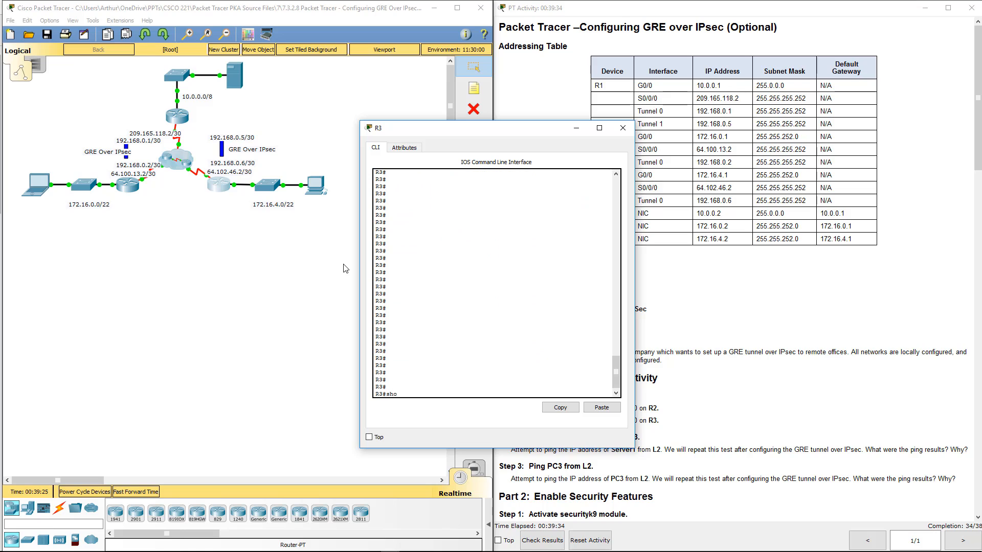
type("w run")
key("Return")
key("space")
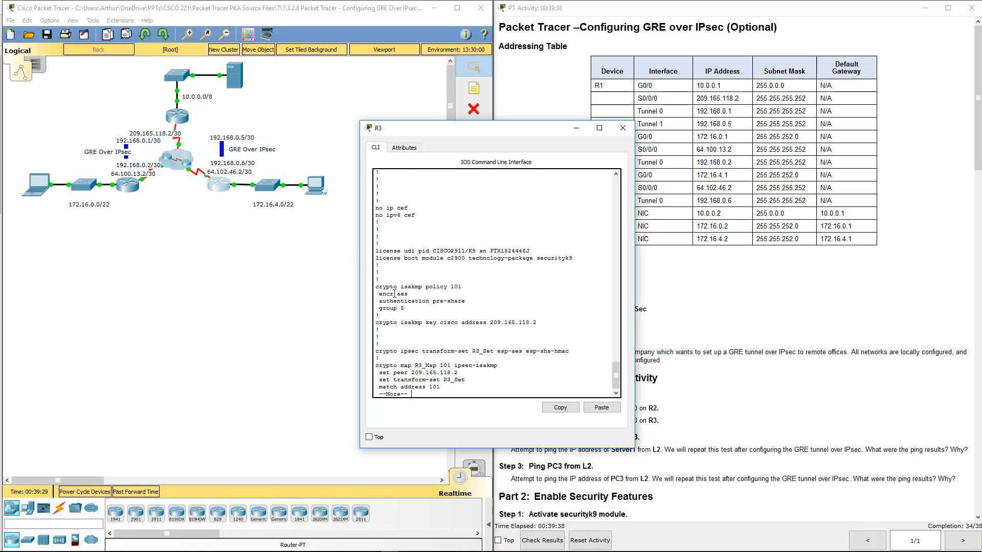
left_click_drag(376, 286, 465, 302)
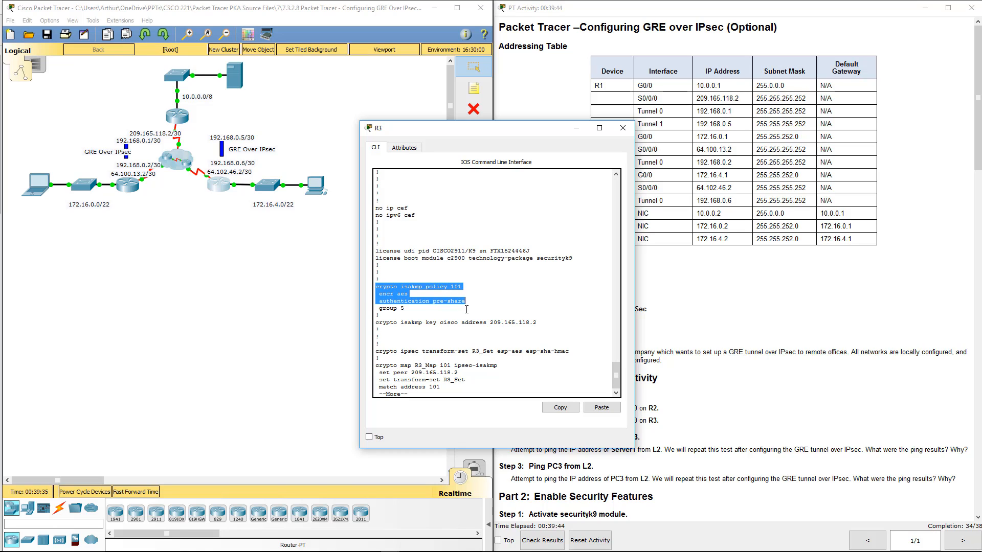
key("space")
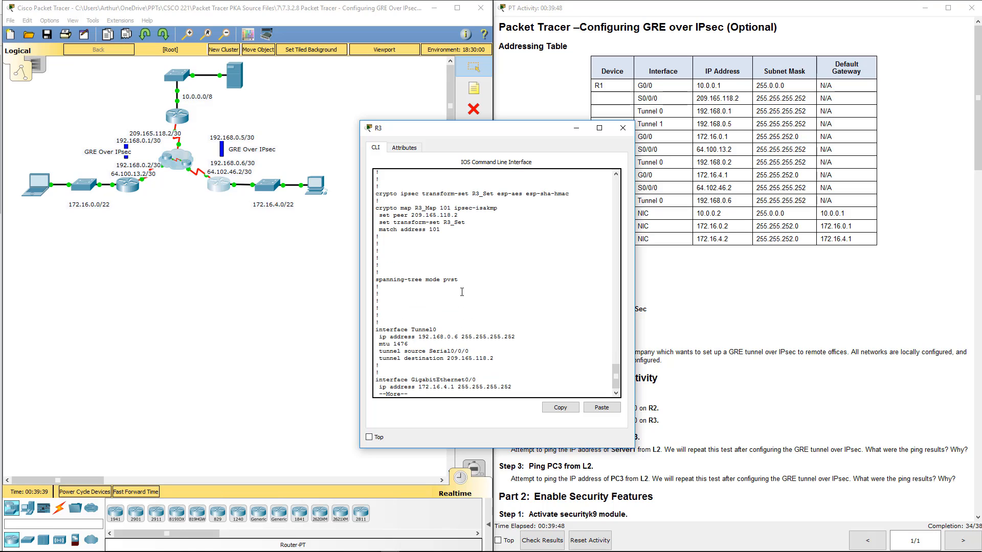
key("space")
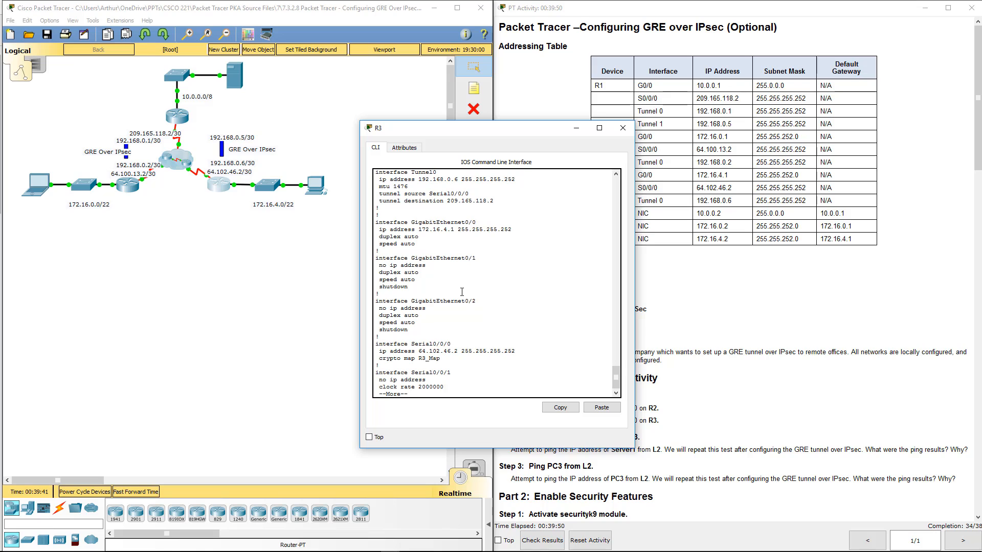
key("space")
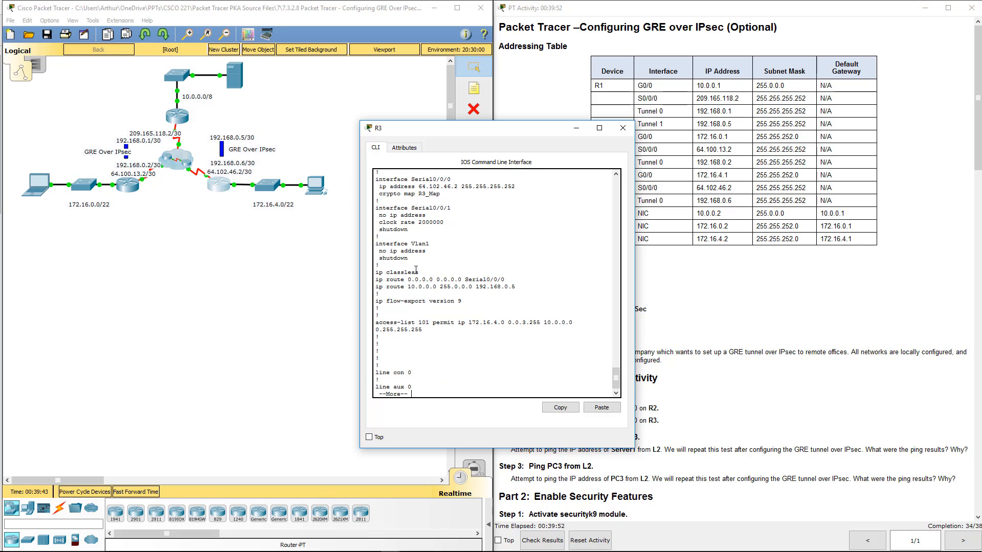
left_click_drag(408, 322, 572, 323)
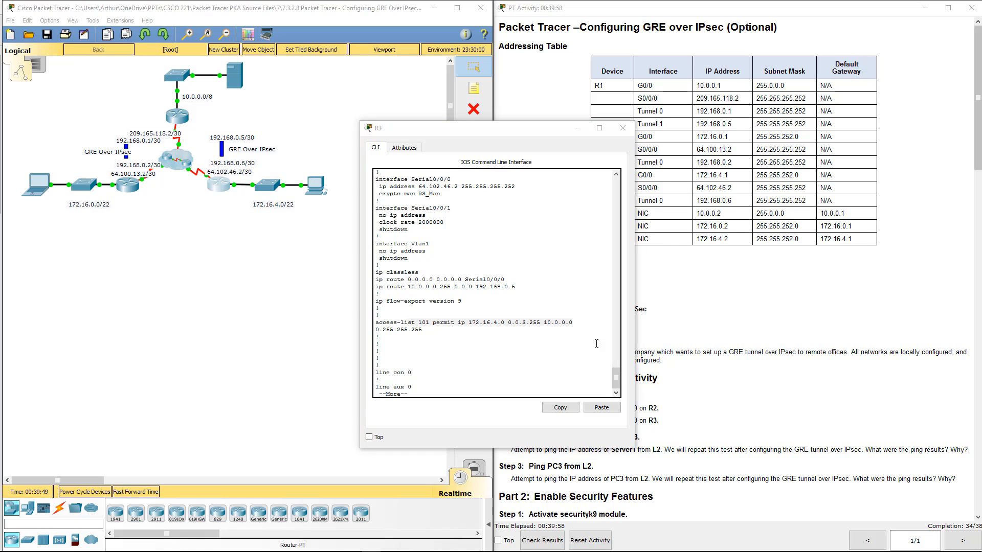
left_click(487, 364)
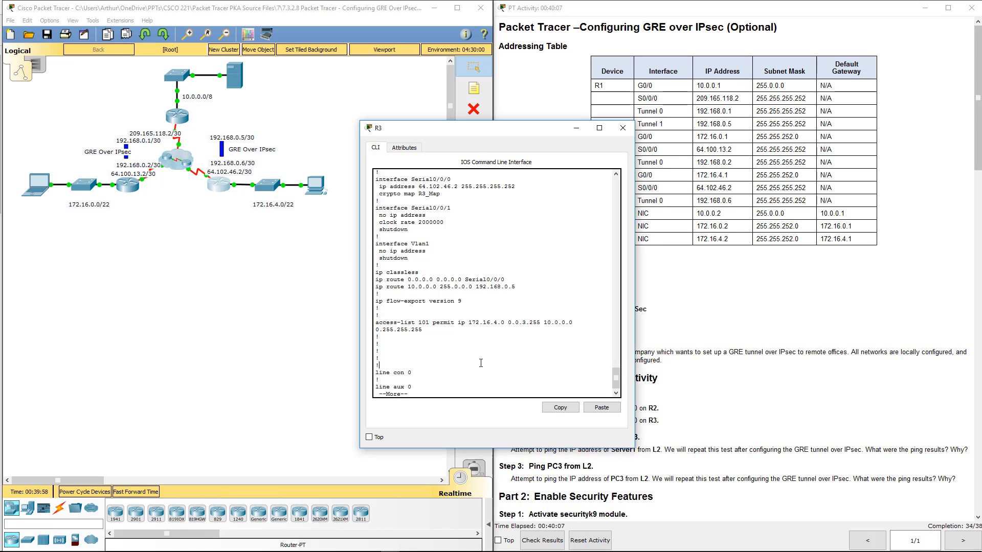
- Go back through R3's configuration listing to check the security license, ISAKMP settings, and the crypto map's peer and transform set
scroll(486, 363, "up", 10)
scroll(486, 363, "up", 6)
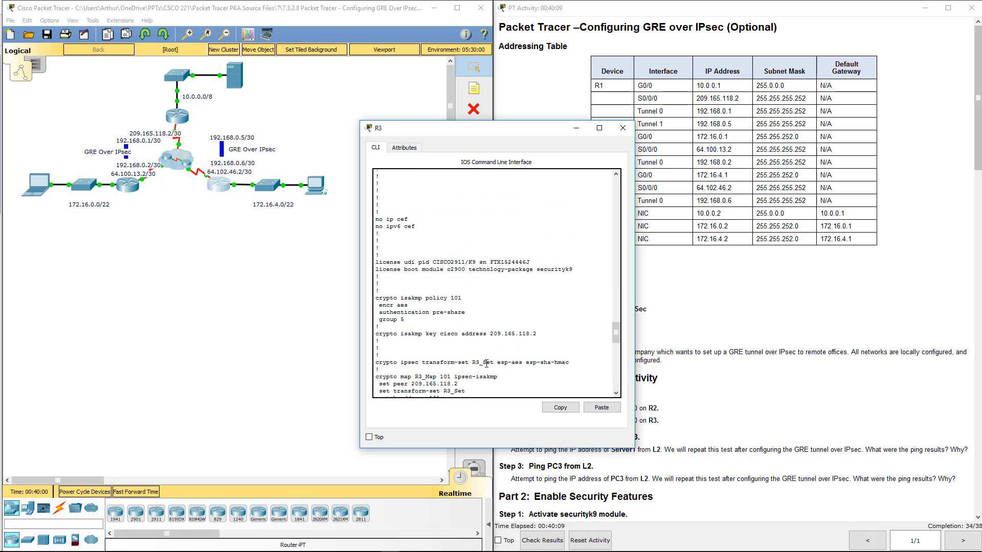
left_click_drag(392, 262, 573, 269)
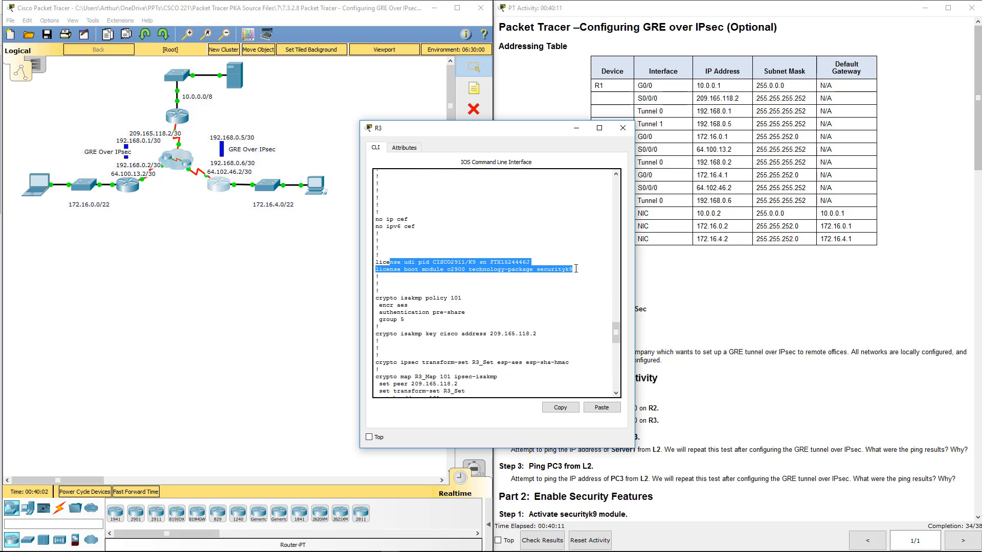
scroll(569, 268, "down", 1)
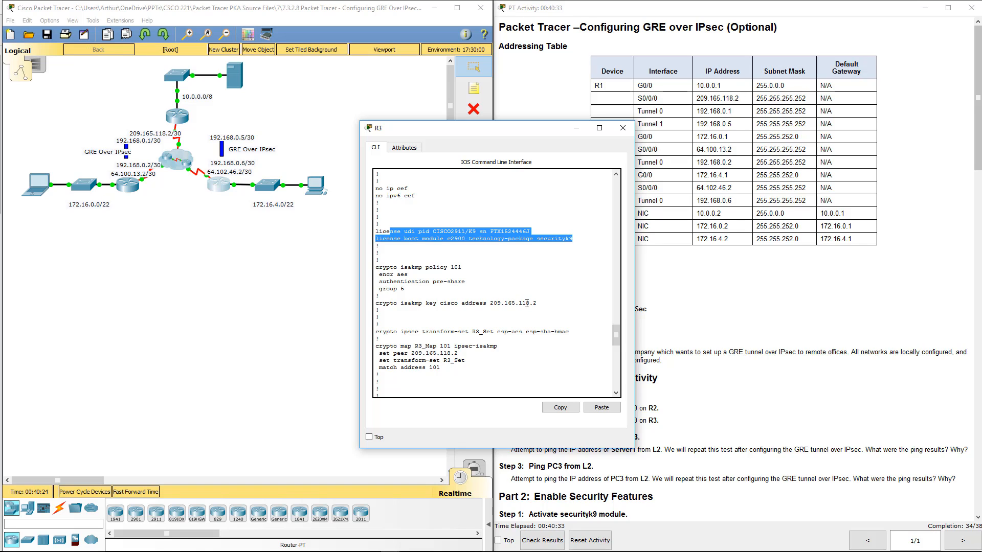
left_click(527, 304)
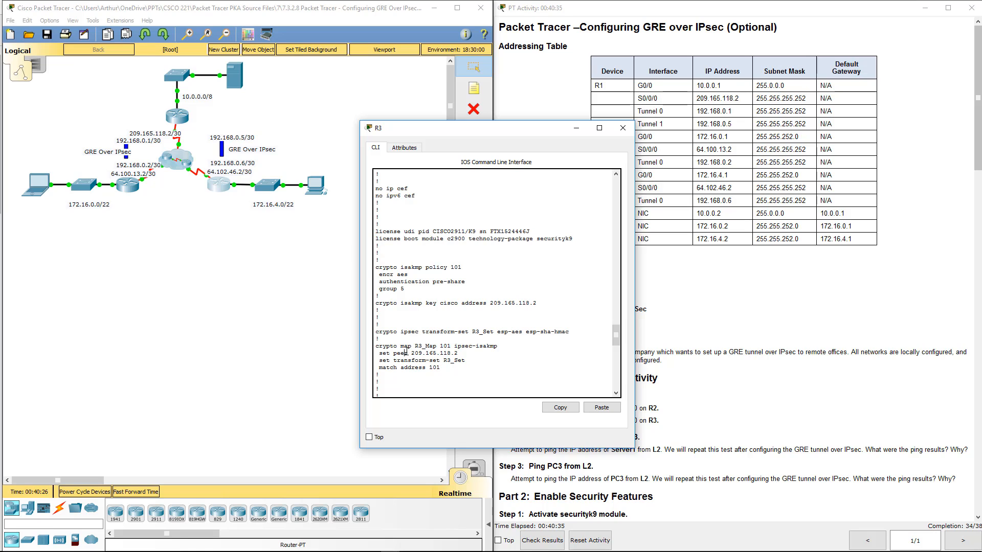
left_click_drag(406, 353, 462, 351)
left_click(462, 349)
left_click_drag(376, 360, 459, 359)
left_click(457, 358)
- Check the crypto map applied to Serial0/0/0 and the Tunnel0 address, source and destination in R3's configuration
scroll(449, 326, "down", 3)
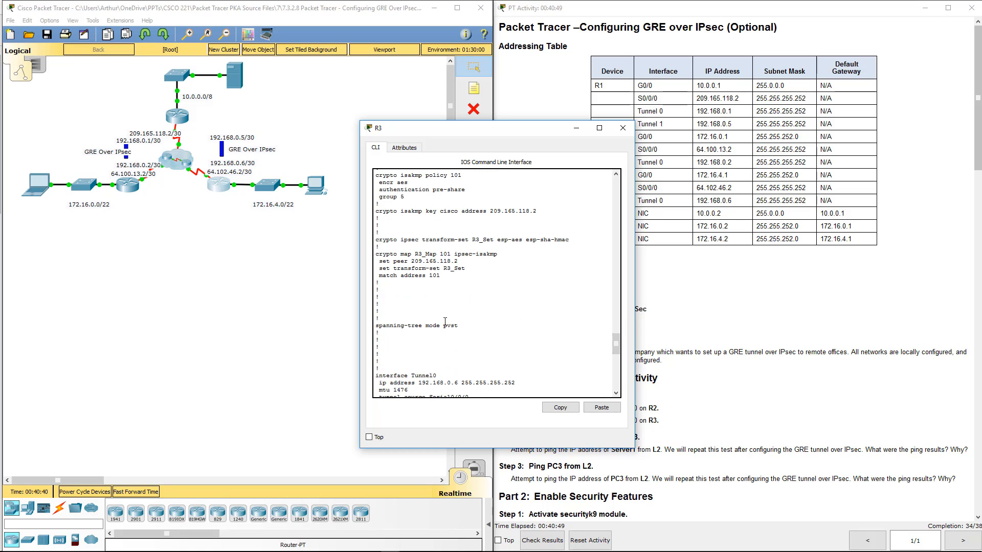
scroll(445, 321, "down", 2)
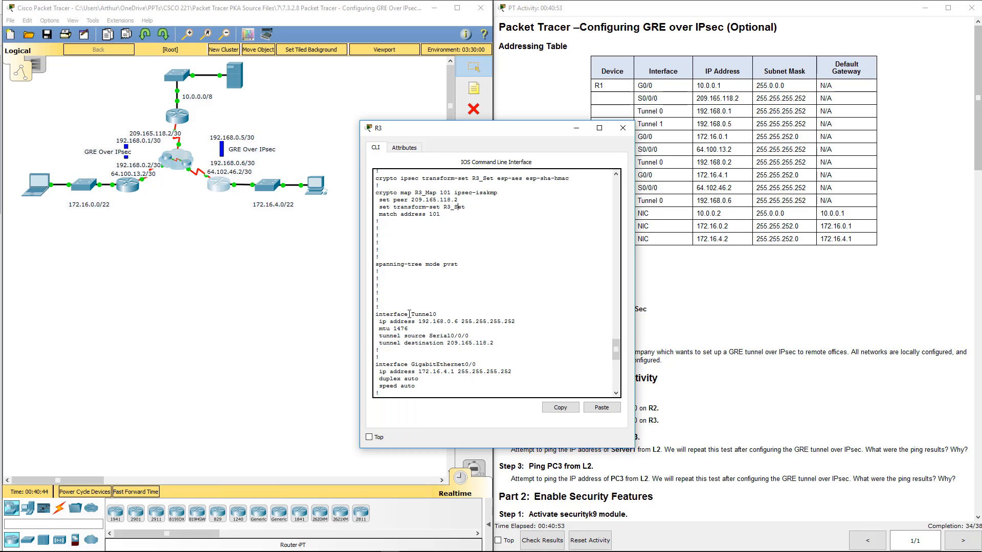
scroll(411, 317, "down", 4)
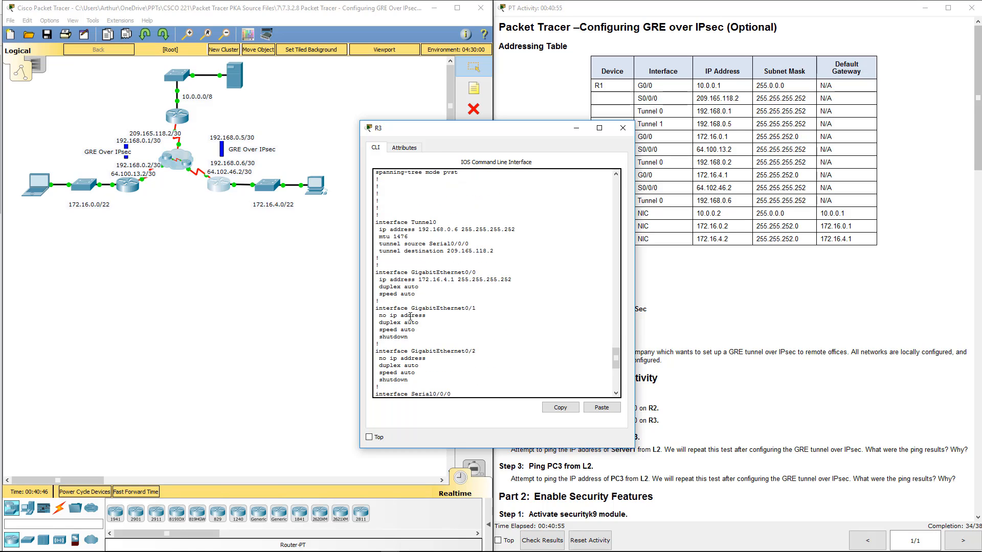
scroll(411, 316, "down", 1)
left_click_drag(439, 378, 419, 379)
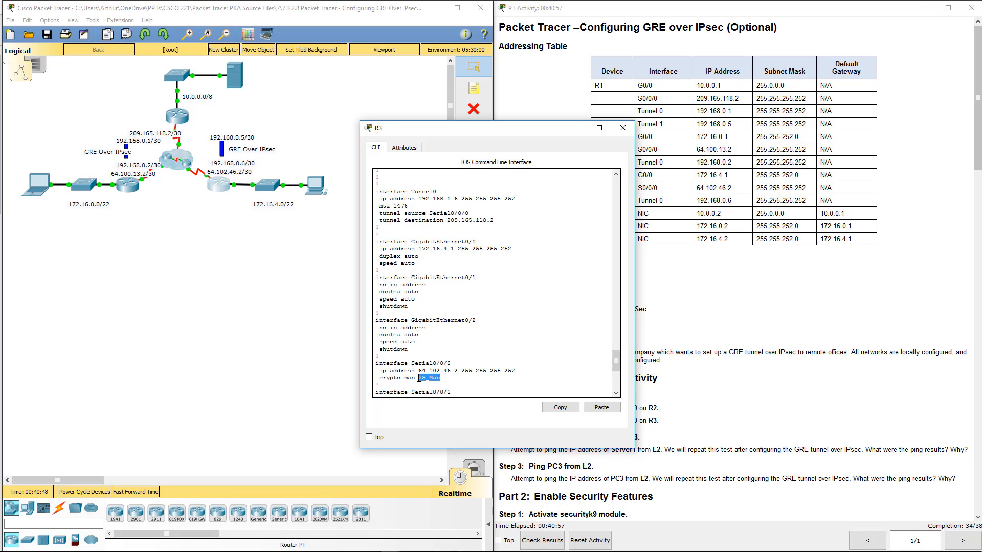
left_click(463, 289)
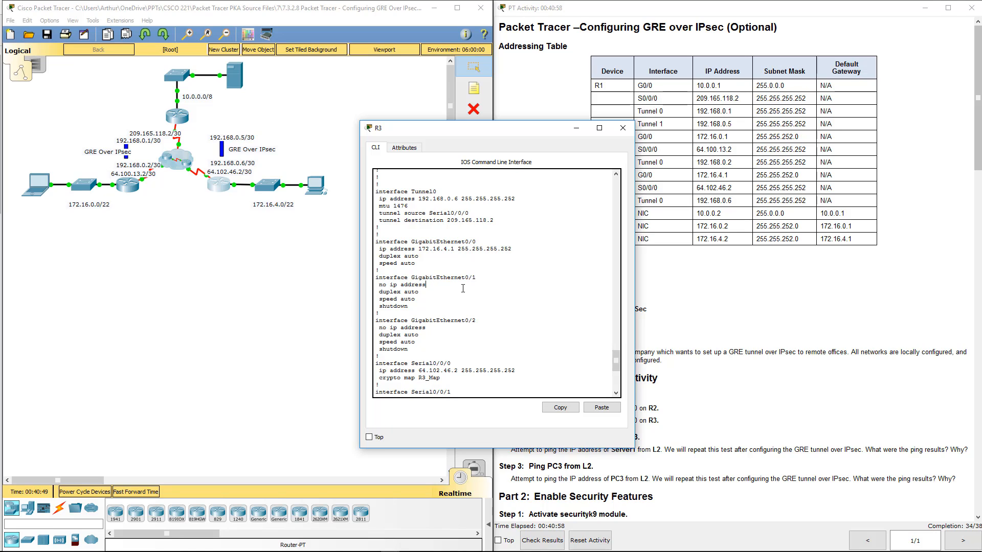
left_click_drag(400, 193, 496, 224)
left_click(414, 216)
left_click(454, 243)
- Review R3's static routes and access list 101, and quit the configuration listing
scroll(453, 243, "down", 4)
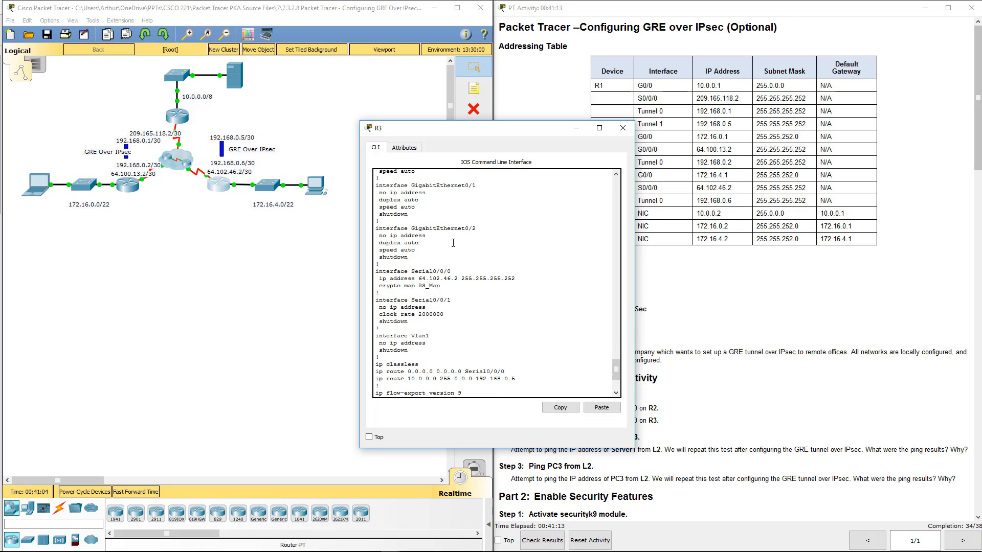
scroll(453, 243, "down", 1)
scroll(453, 243, "down", 3)
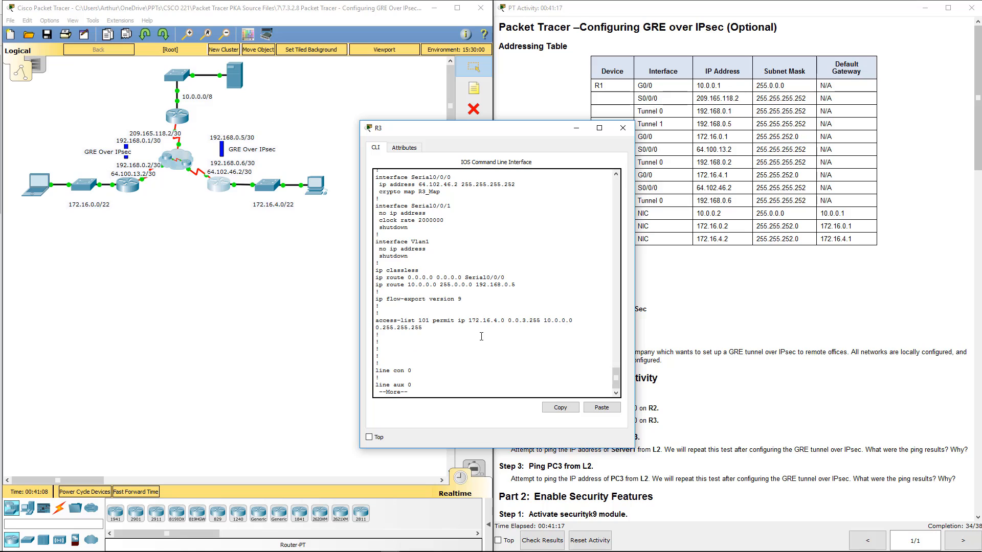
type("q")
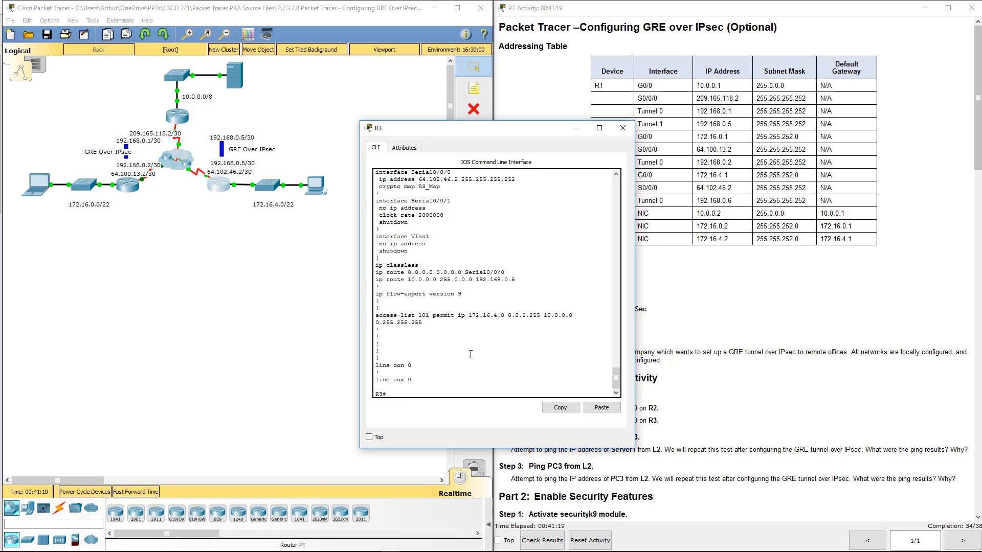
type("int")
- Set R3's Tunnel 0 interface to carry IP traffic over GRE with tunnel mode gre ip
key("BackSpace")
key("BackSpace")
key("BackSpace")
type("conf t")
key("Return")
key("Return")
key("Return")
type("int tu 0")
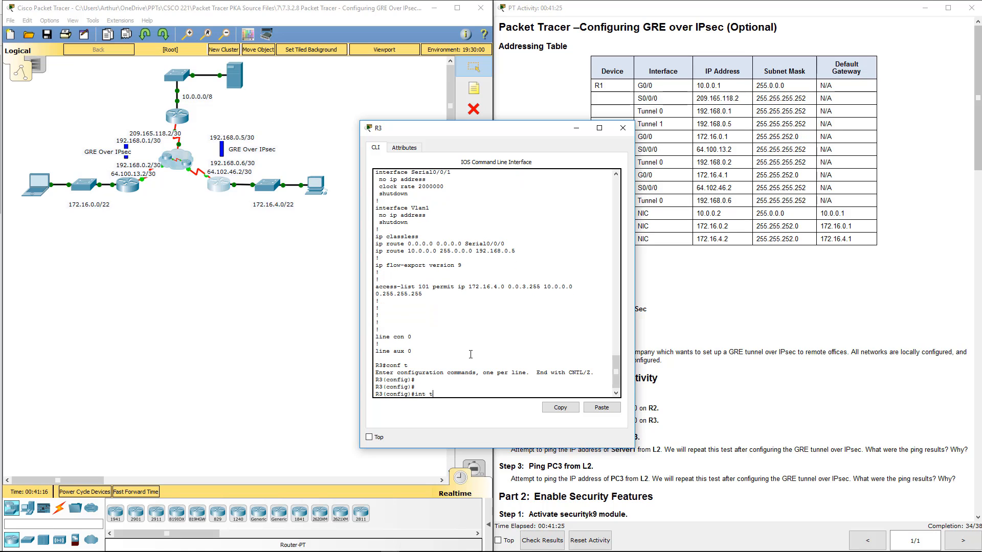
key("Return")
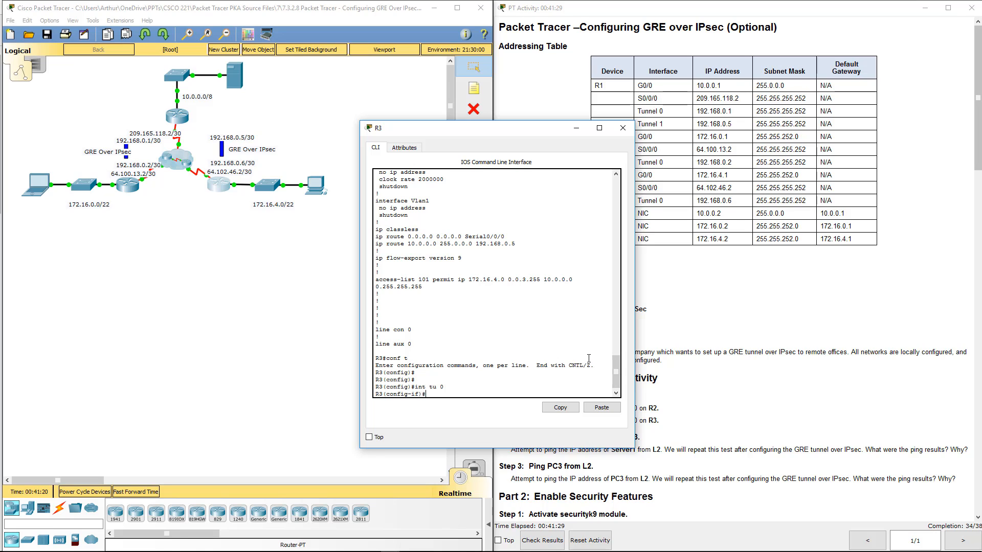
type("tun")
key("Tab")
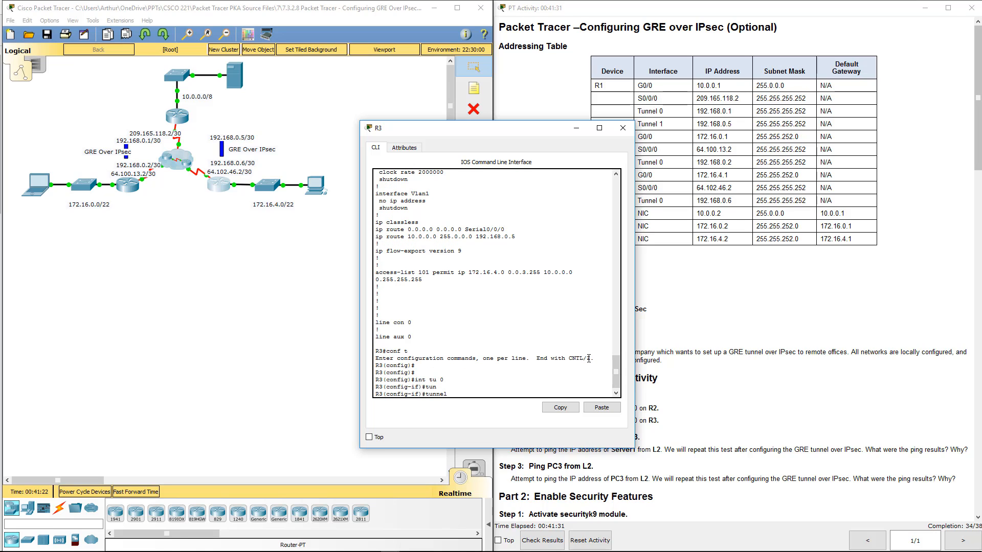
type("mod")
key("Tab")
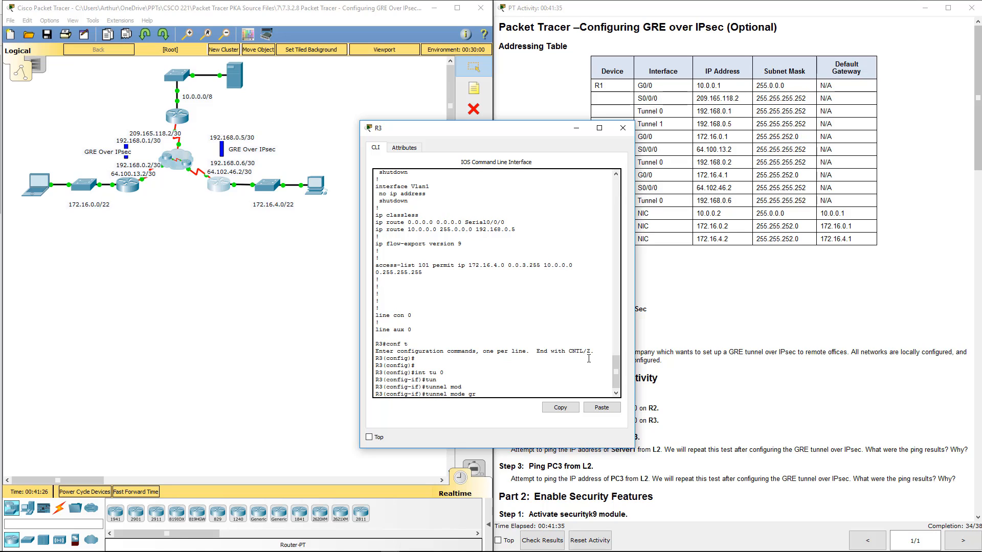
type("gre ip")
key("Return")
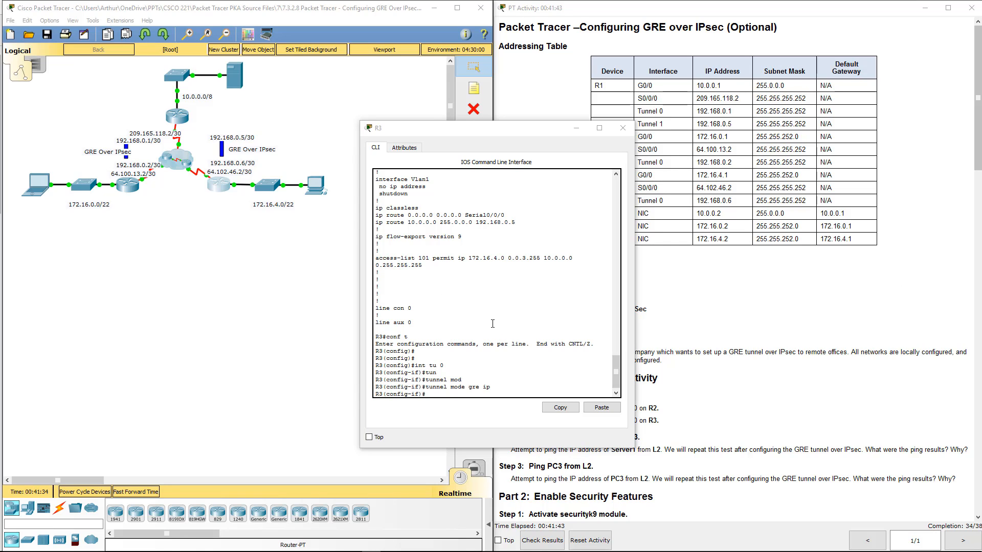
- Check R3's static route to 10.0.0.0, and ping PC3 at 172.16.4.2 from Server1's command prompt
left_click(409, 229)
left_click_drag(401, 223, 528, 223)
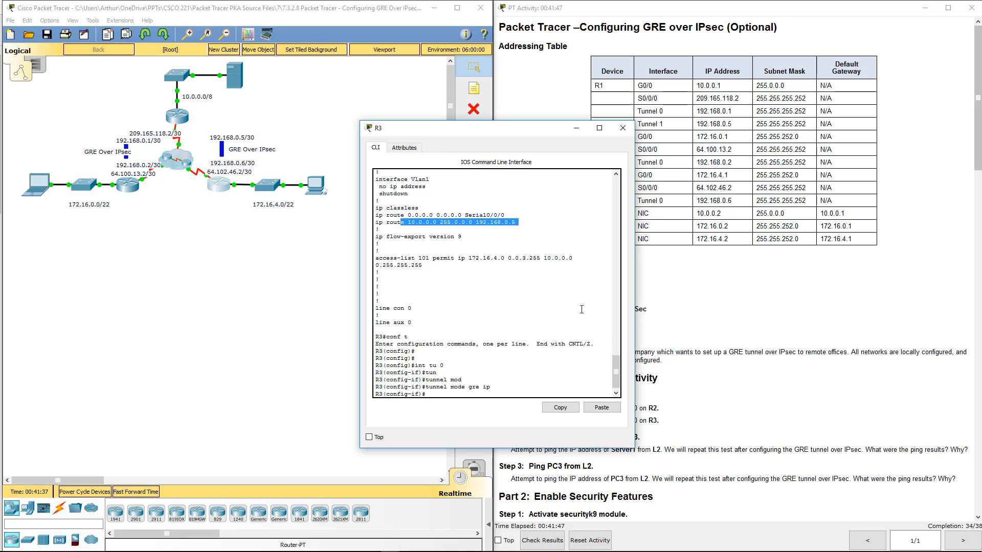
left_click(623, 128)
left_click(247, 82)
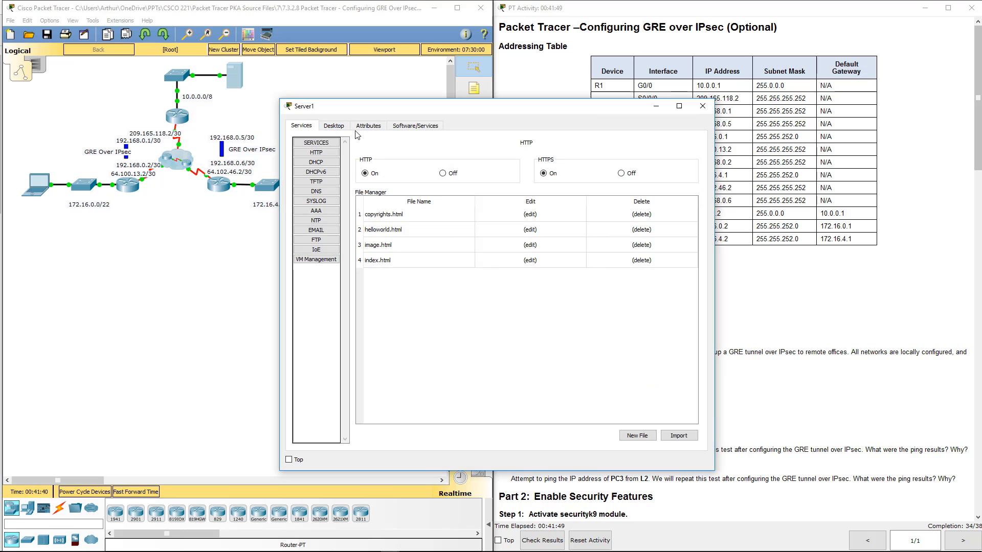
left_click(334, 125)
left_click(430, 179)
key("Up")
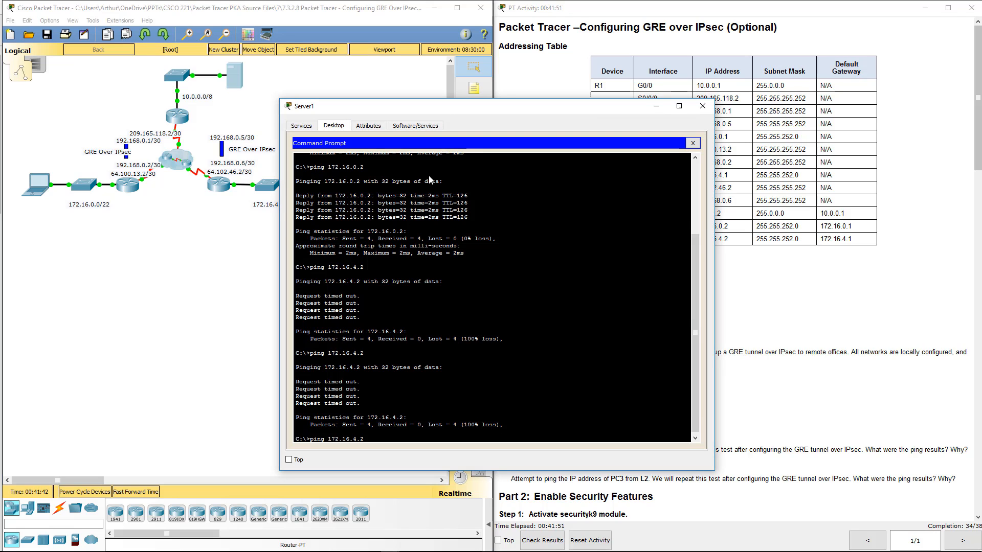
key("Return")
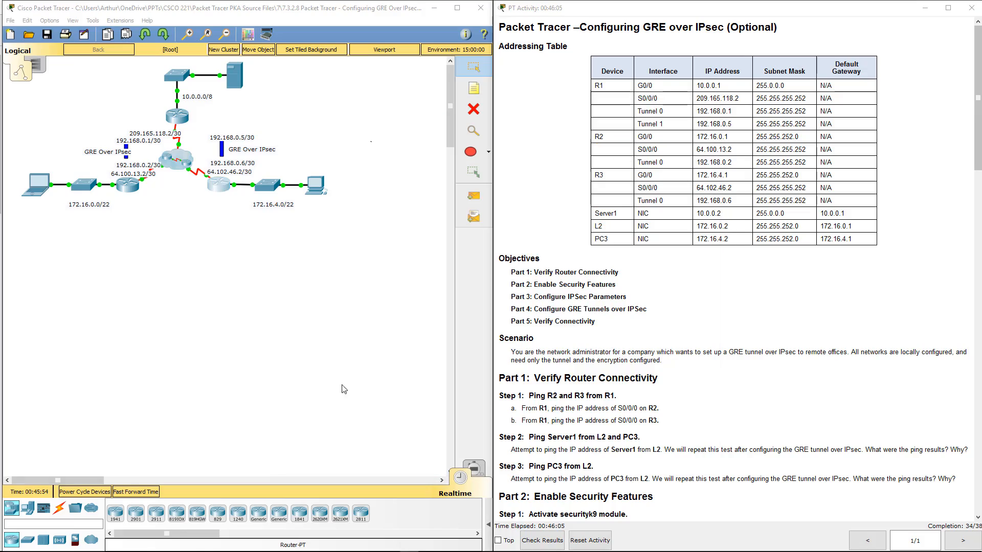
- Review Parts 3 and 4 of the activity instructions, highlighting the step on creating R1's Tunnel 1 interface to R3
left_click(666, 318)
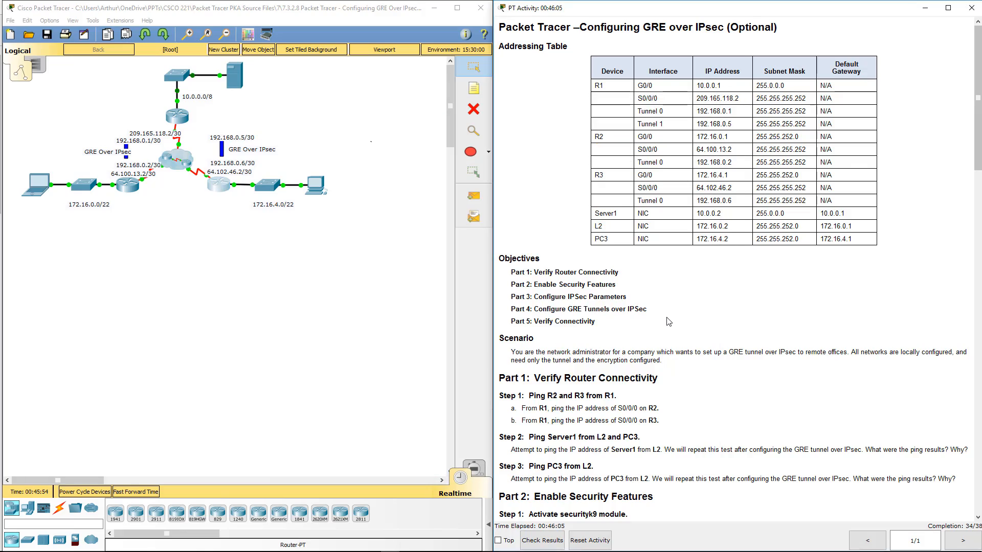
scroll(667, 321, "down", 5)
scroll(667, 321, "down", 10)
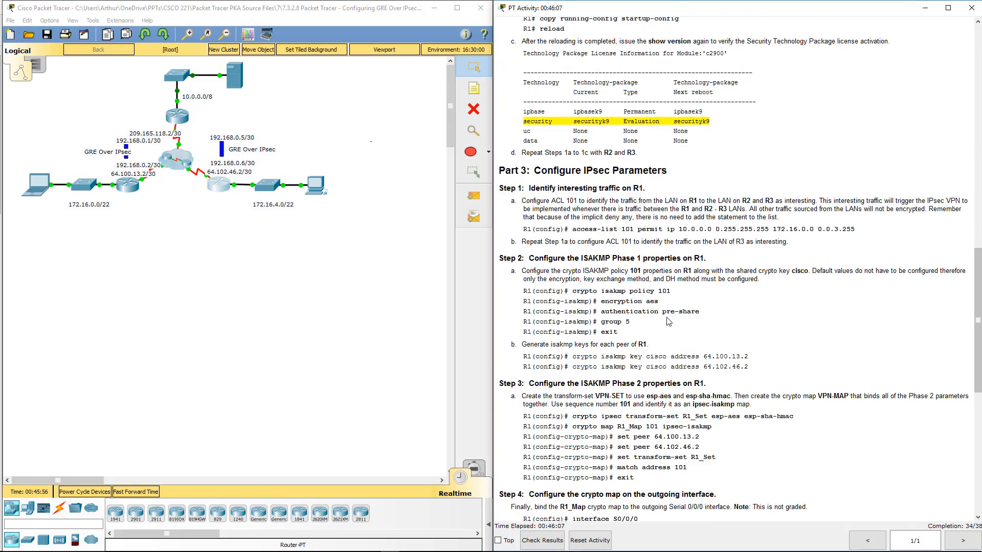
scroll(669, 322, "down", 6)
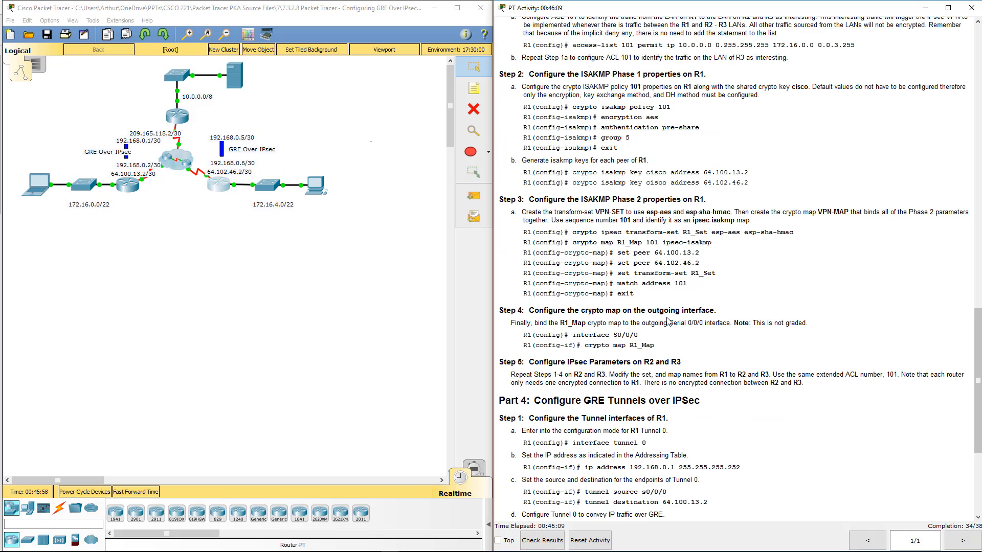
scroll(668, 320, "down", 5)
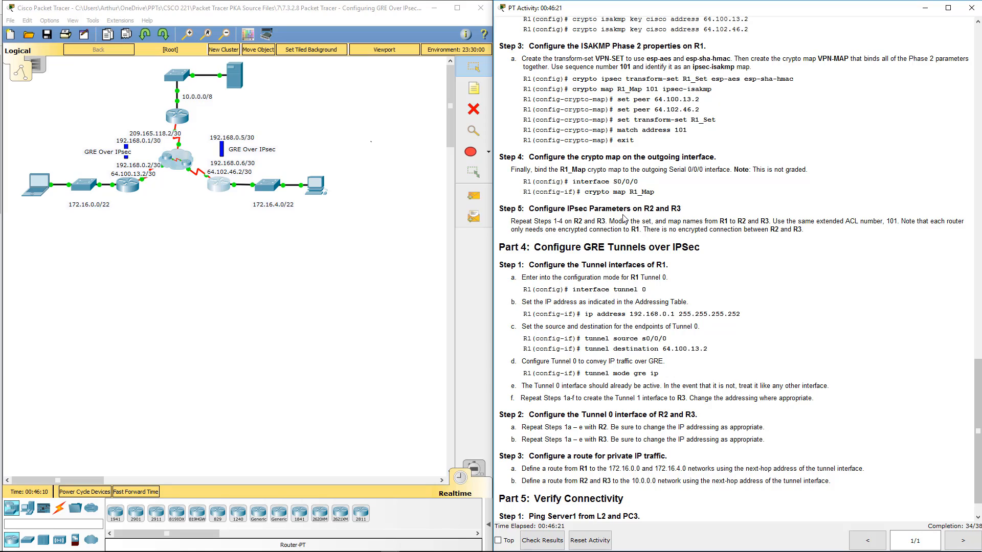
scroll(619, 218, "up", 6)
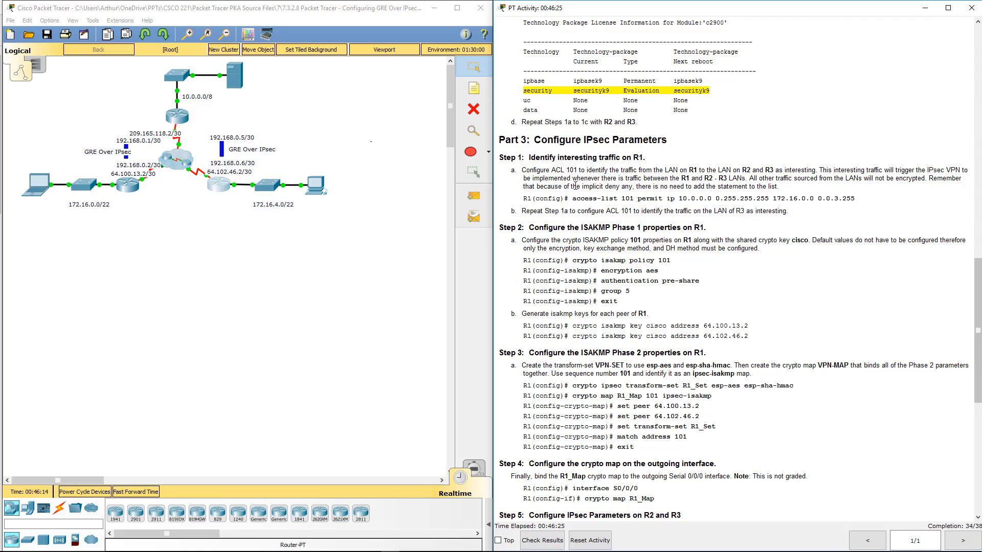
scroll(575, 185, "up", 3)
scroll(575, 185, "down", 5)
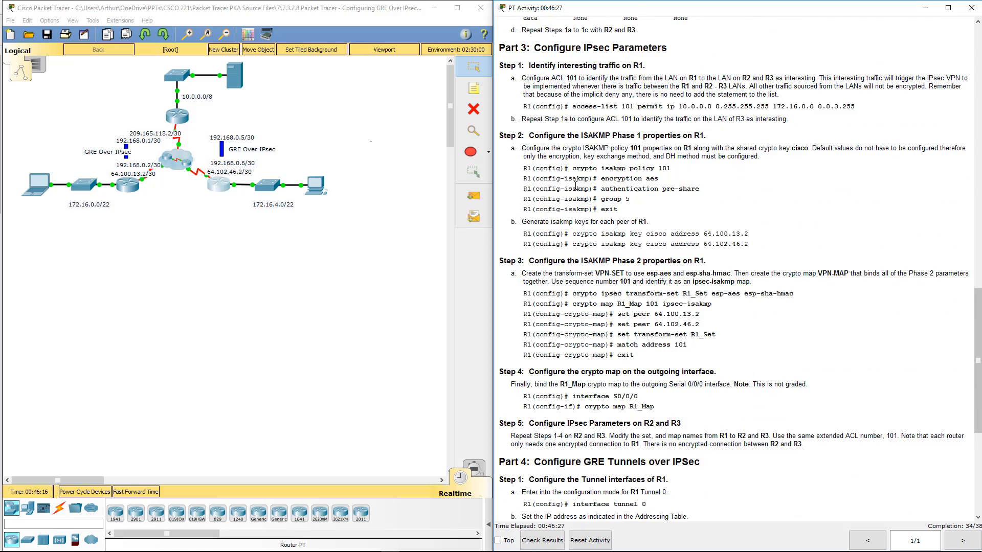
scroll(575, 186, "down", 4)
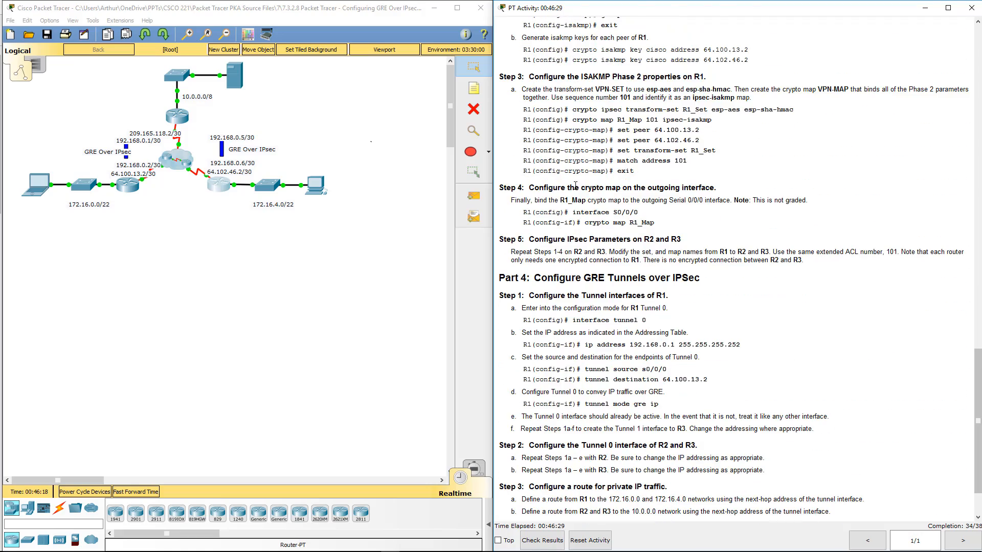
left_click_drag(521, 429, 817, 431)
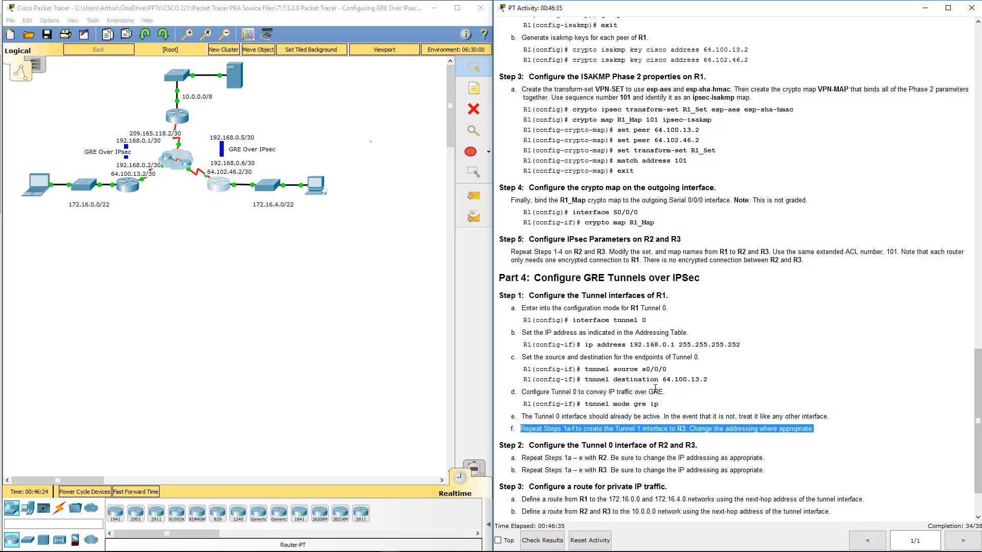
- Show R1's running configuration, examine which tunnel interfaces are defined, and quit the listing
left_click(178, 123)
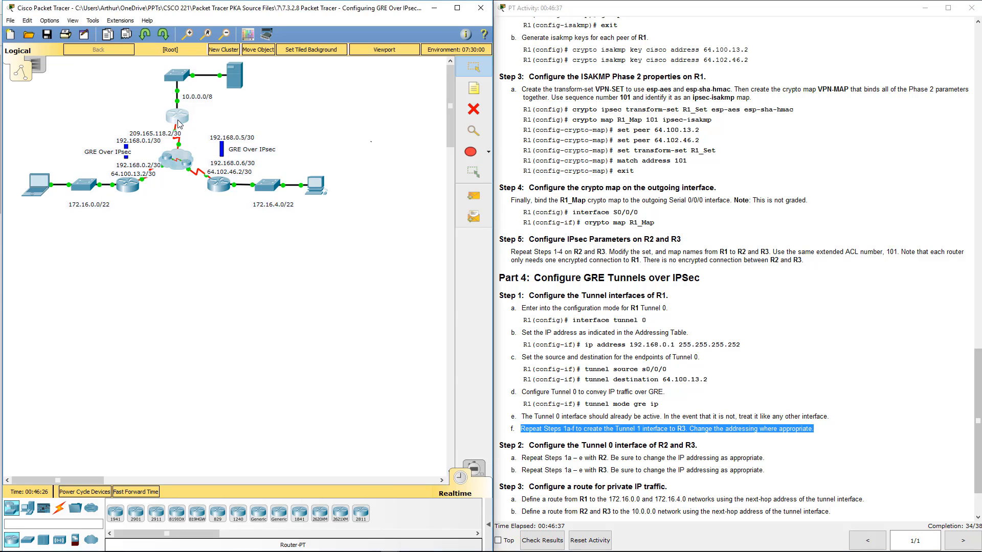
left_click(178, 123)
type("en")
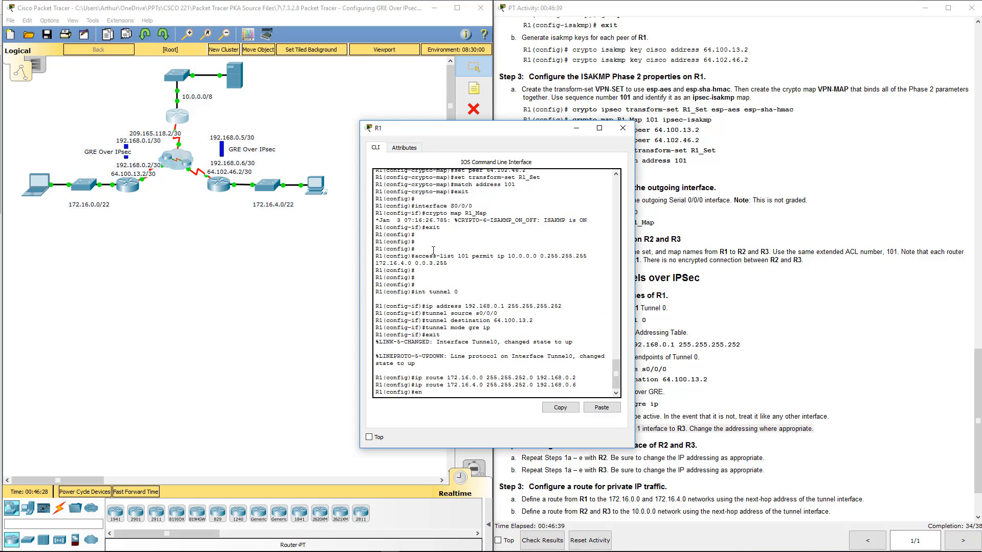
type("d")
key("Return")
key("Return")
type("show ")
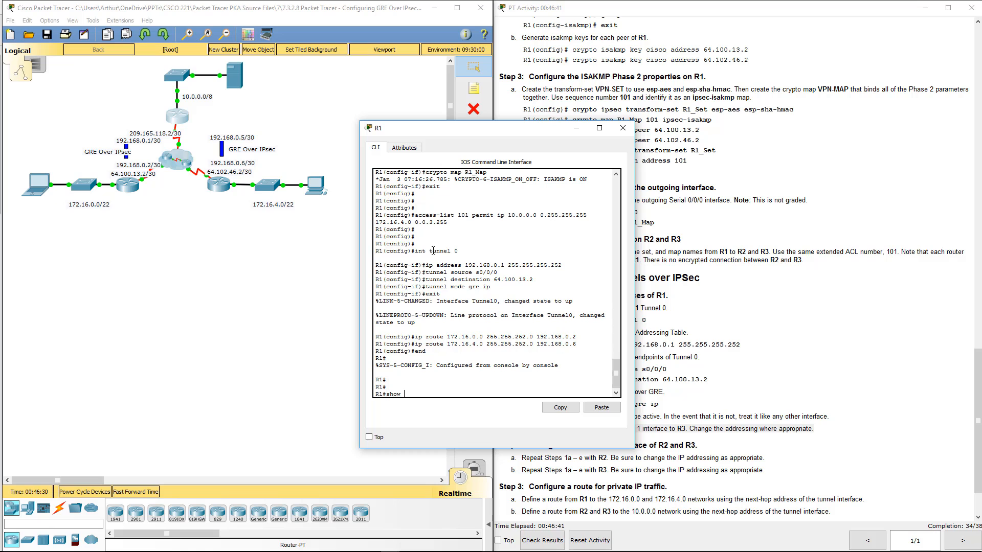
type("run")
key("Return")
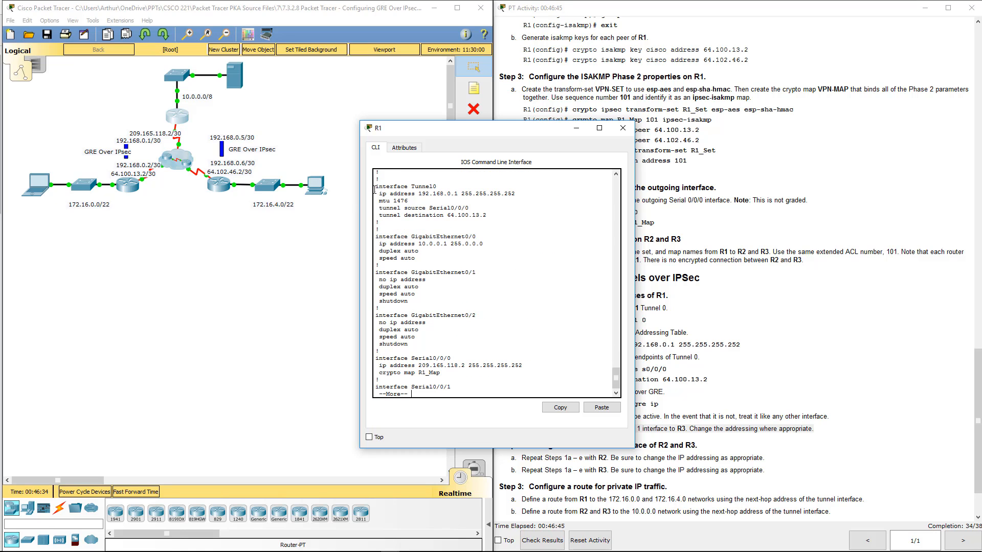
left_click_drag(375, 186, 378, 223)
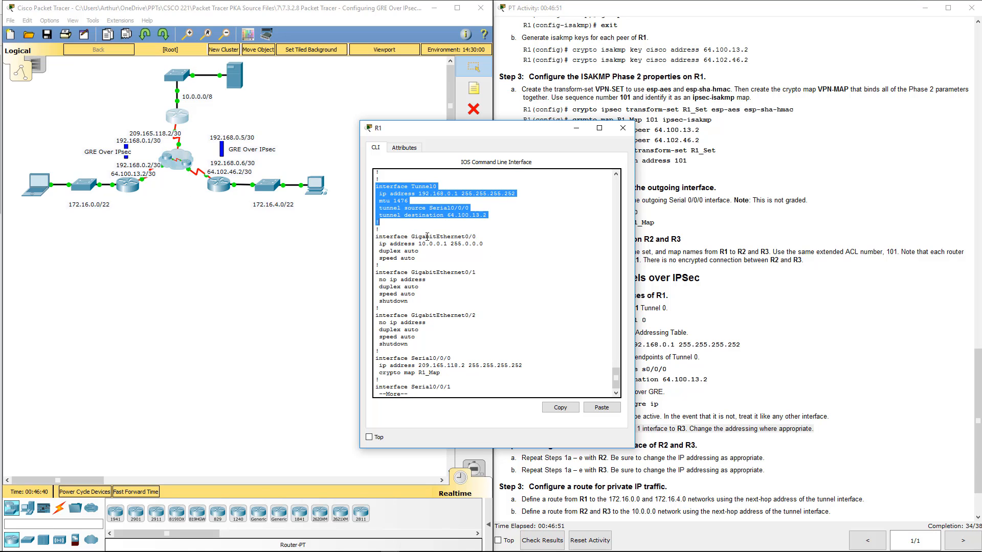
key("ctrl+c")
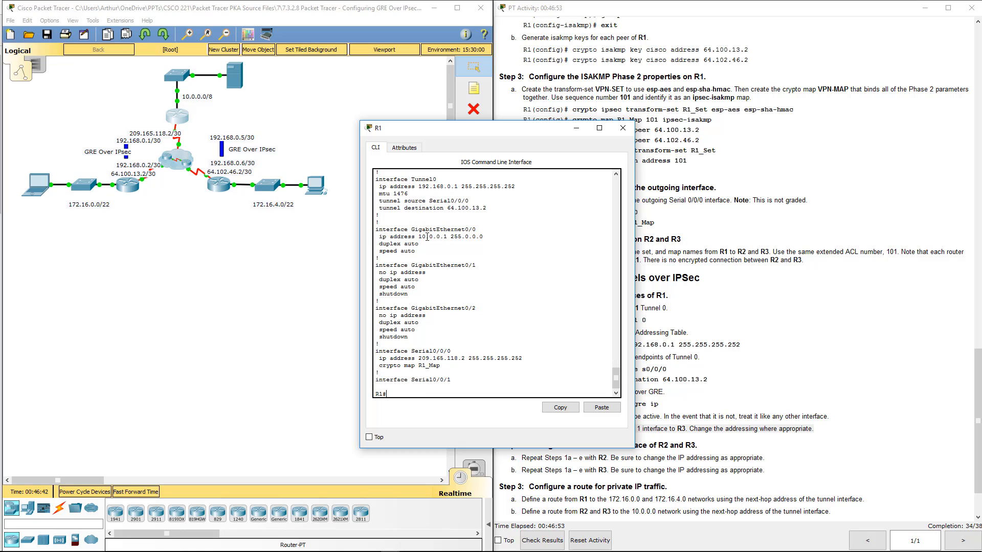
- Create the Tunnel 1 interface on R1 with IP address 192.168.0.5 and mask 255.255.255.252
type("conf t")
key("Return")
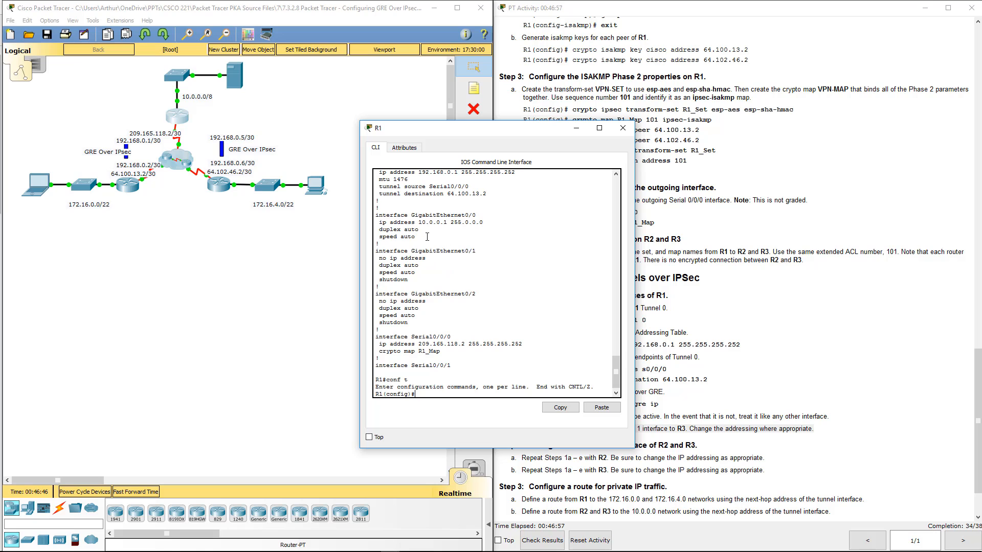
type("int tun 1")
key("Return")
key("Return")
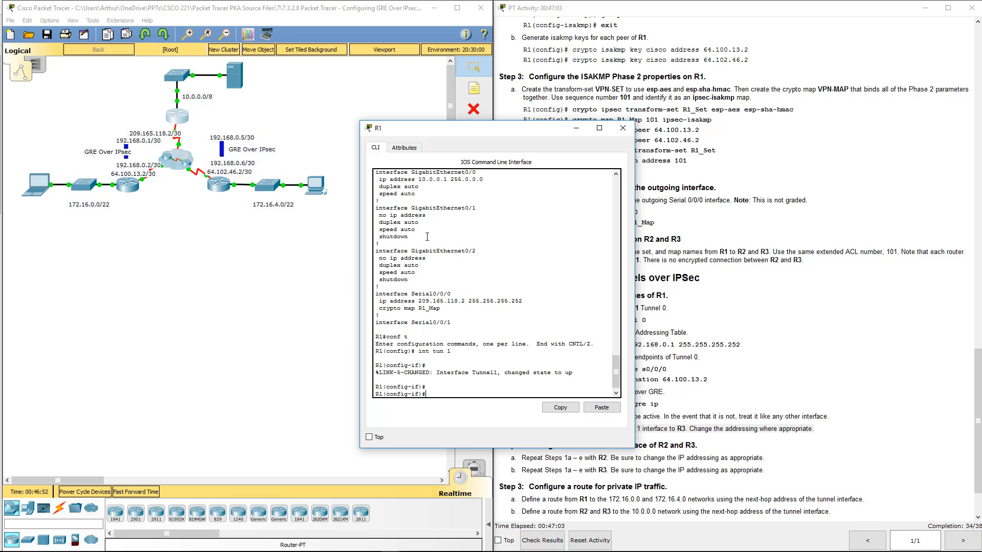
type("ip add 192.168.0.5 255.255.255.252")
key("Return")
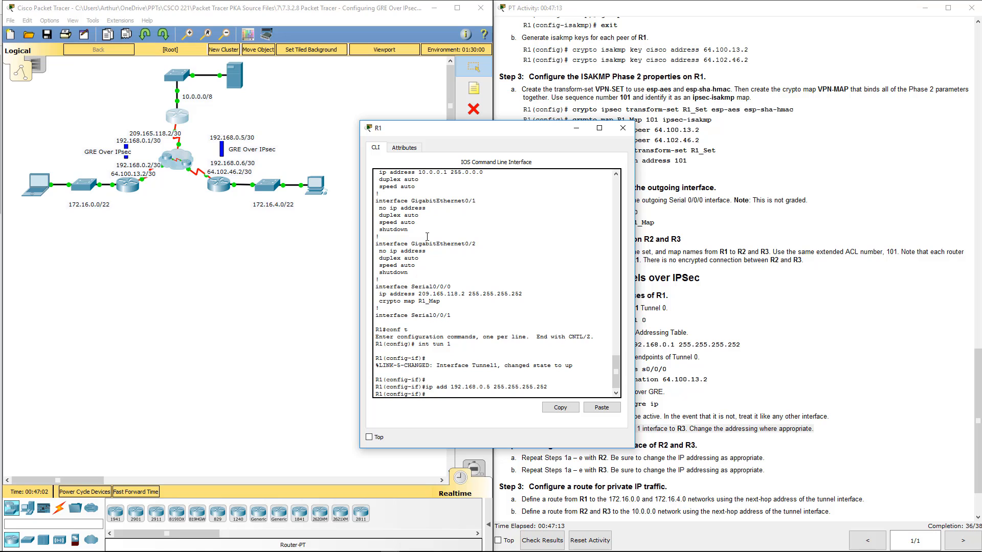
- Set the source of R1's Tunnel 1 to s0/0/0
type("tun")
key("Tab")
type("s")
key("Tab")
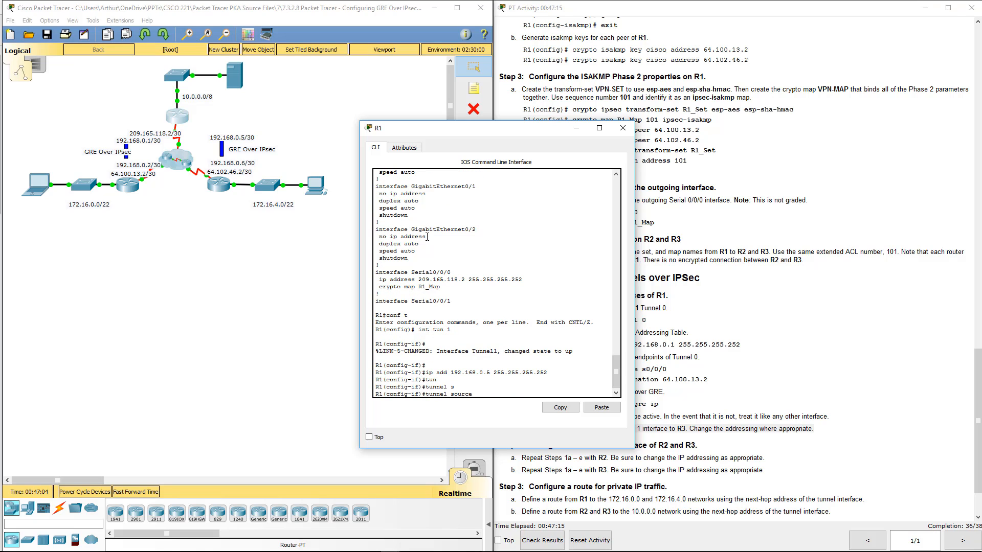
type("s0/0/0")
key("Return")
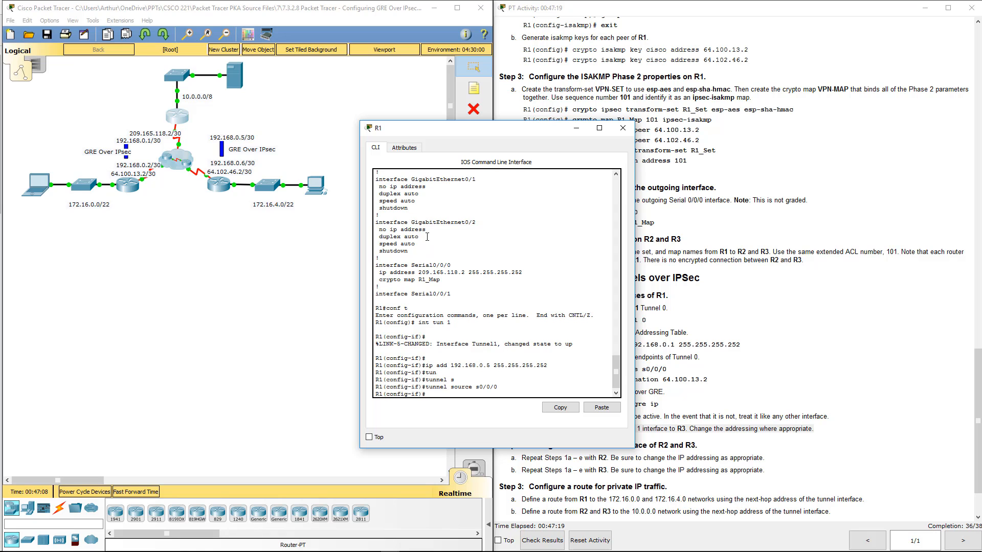
- Set the destination of R1's Tunnel 1 to R3's serial address, 64.102.46.2
type("tun des")
key("Tab")
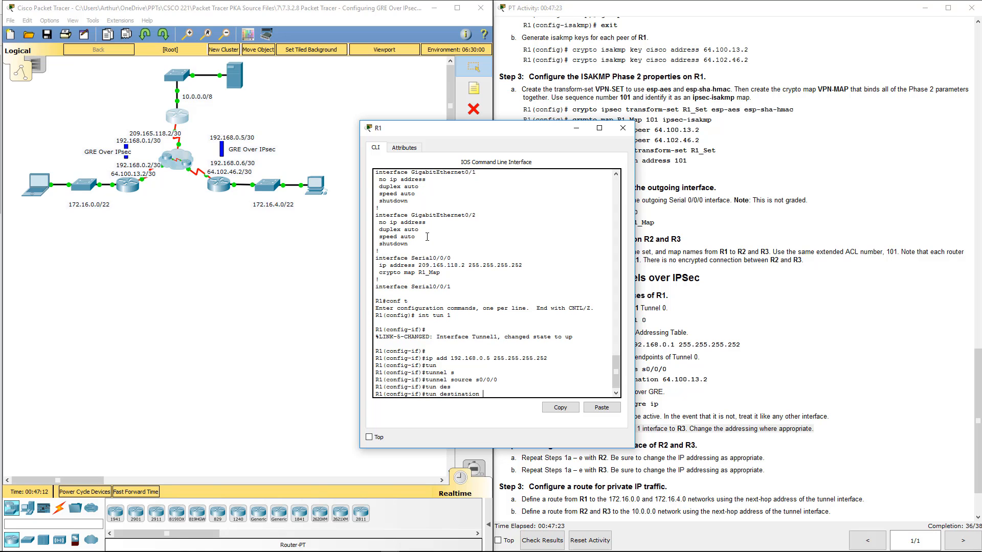
type("64.102.46.2")
key("Return")
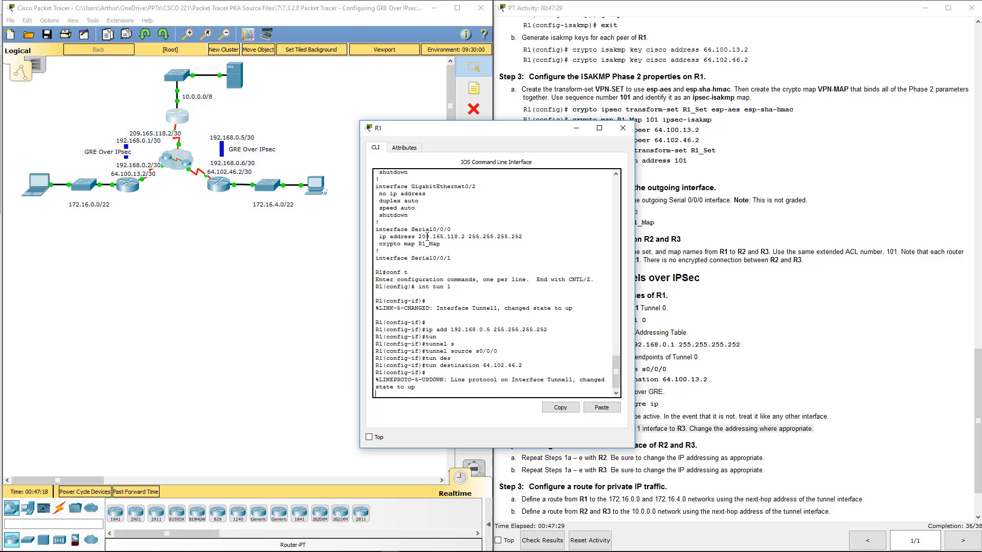
- Set R1's Tunnel 1 to tunnel mode gre ip and close the R1 window
type("tun")
key("Tab")
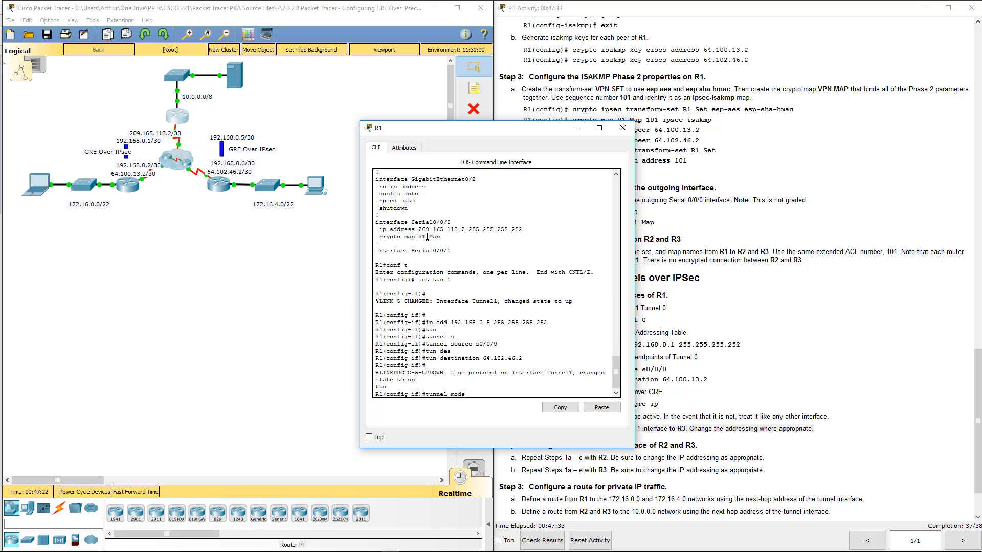
type("mode gre ip")
key("Return")
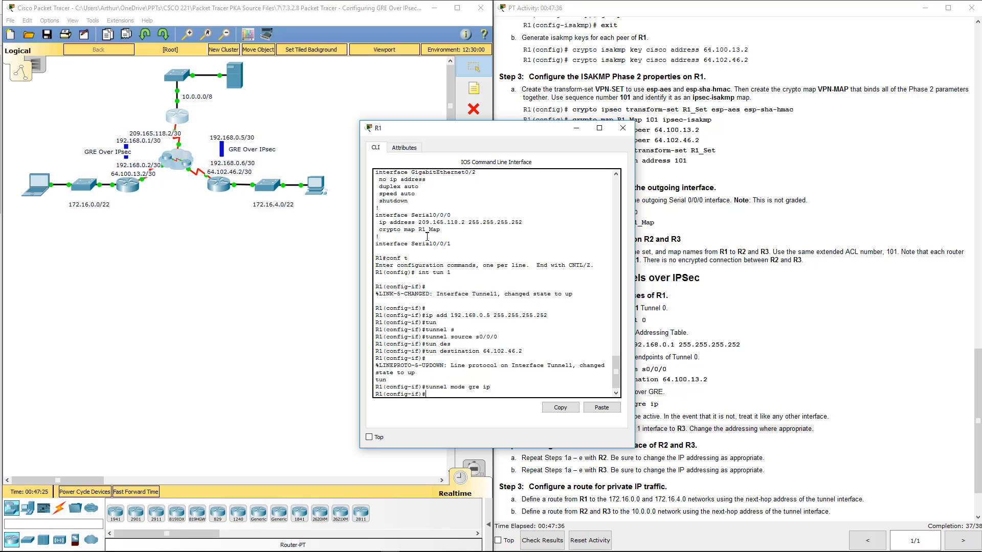
left_click(624, 131)
- Repeat the ping to 172.16.4.2 from Server1's command prompt to test the new tunnel
left_click(235, 77)
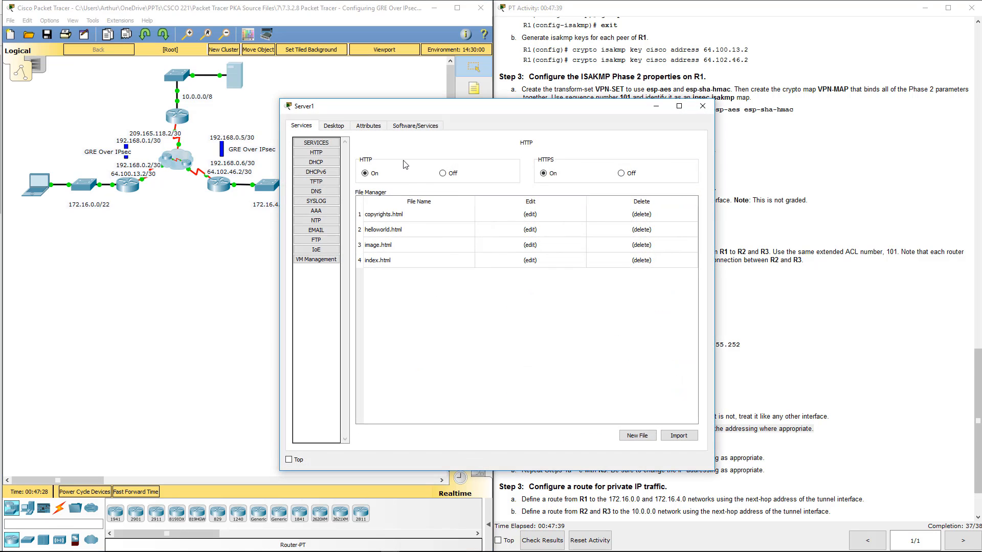
left_click(335, 126)
left_click(423, 174)
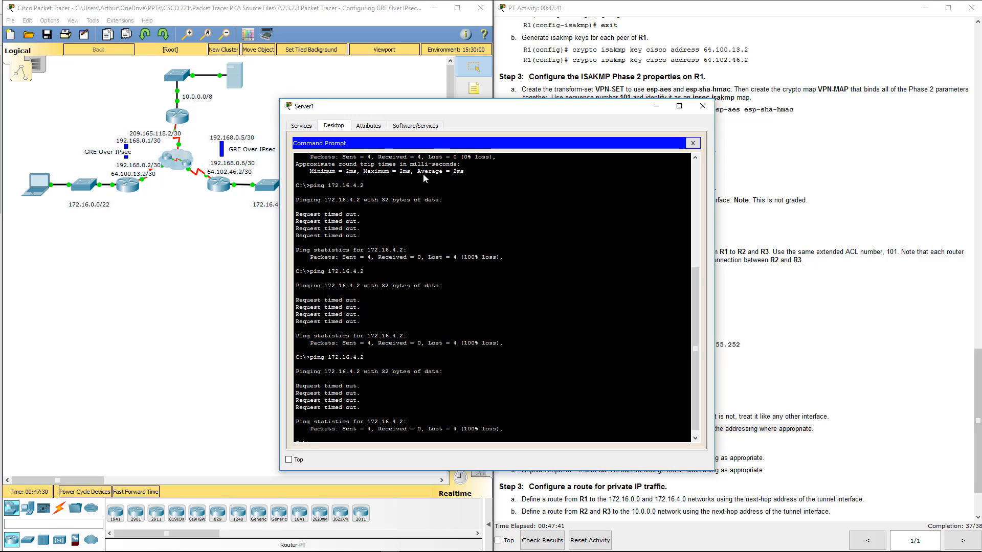
key("Up")
key("Return")
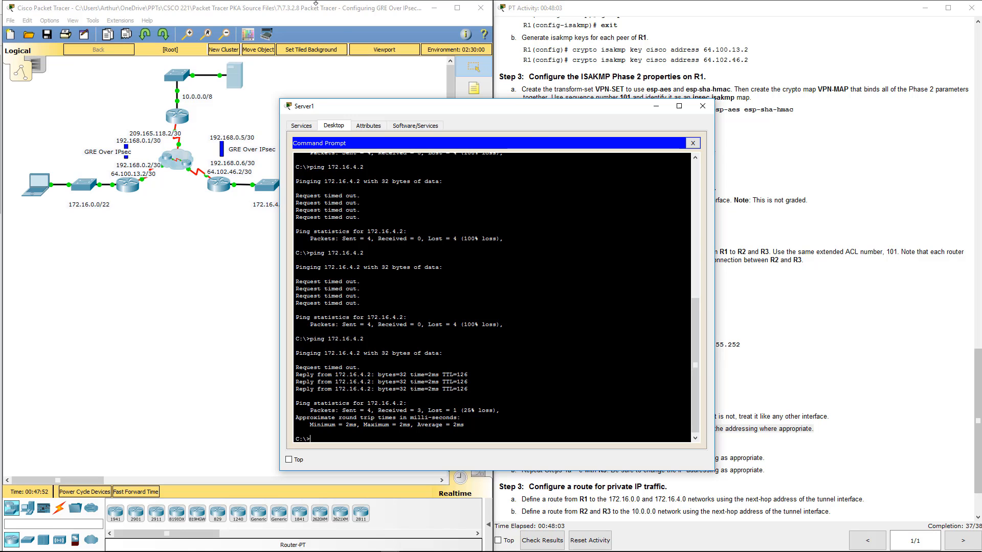
- Close the Server1 window and check the activity's assessment items on R1, R2 and R3 for any incorrect entry
left_click(710, 107)
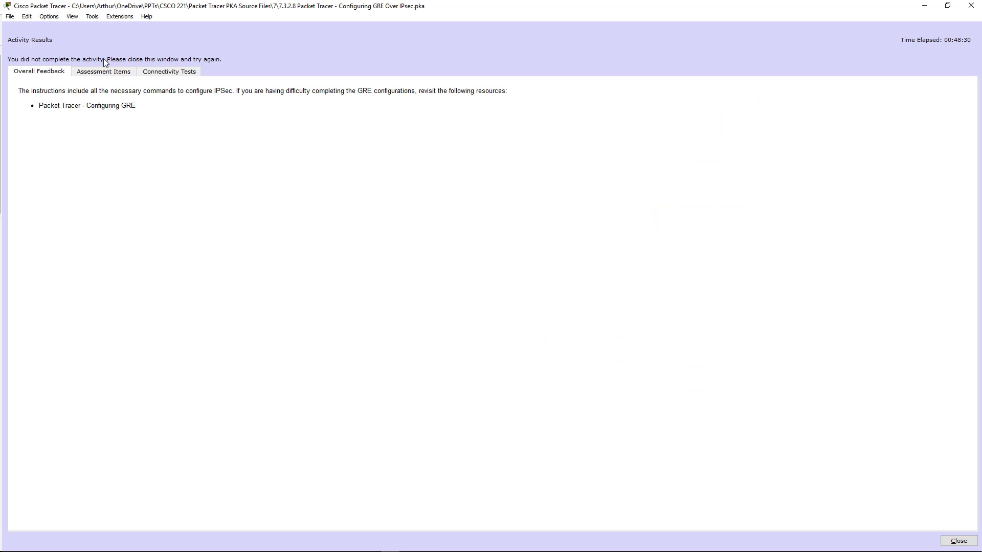
left_click(103, 71)
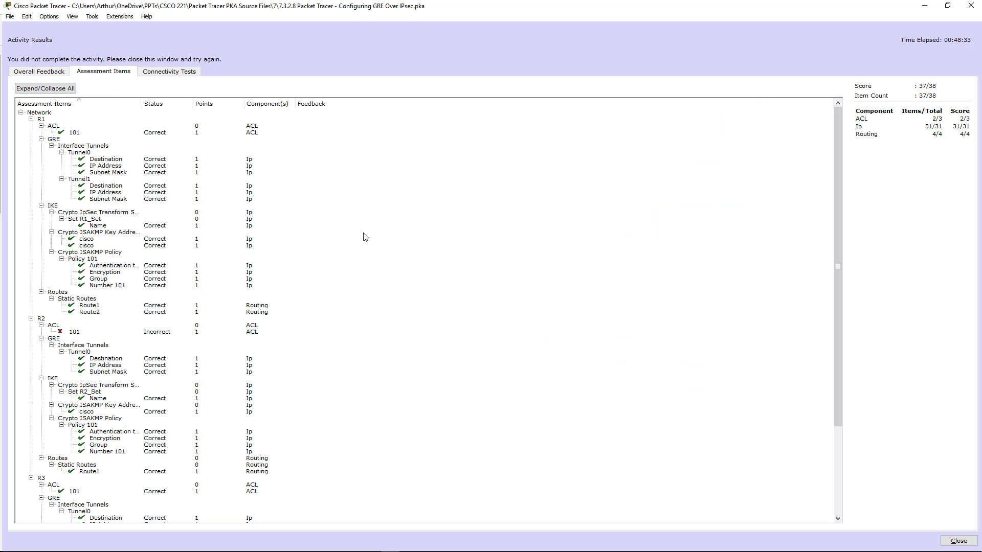
left_click(75, 333)
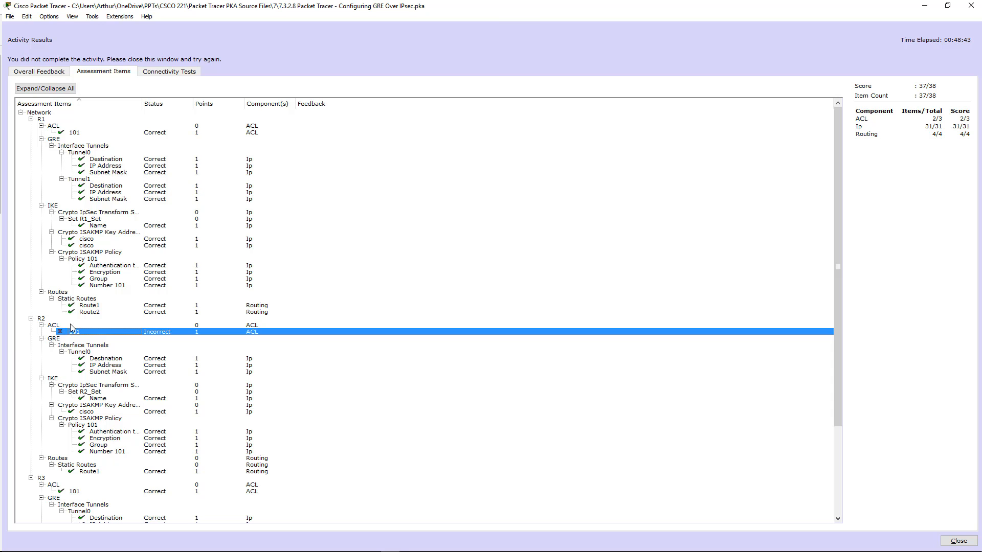
scroll(88, 348, "down", 6)
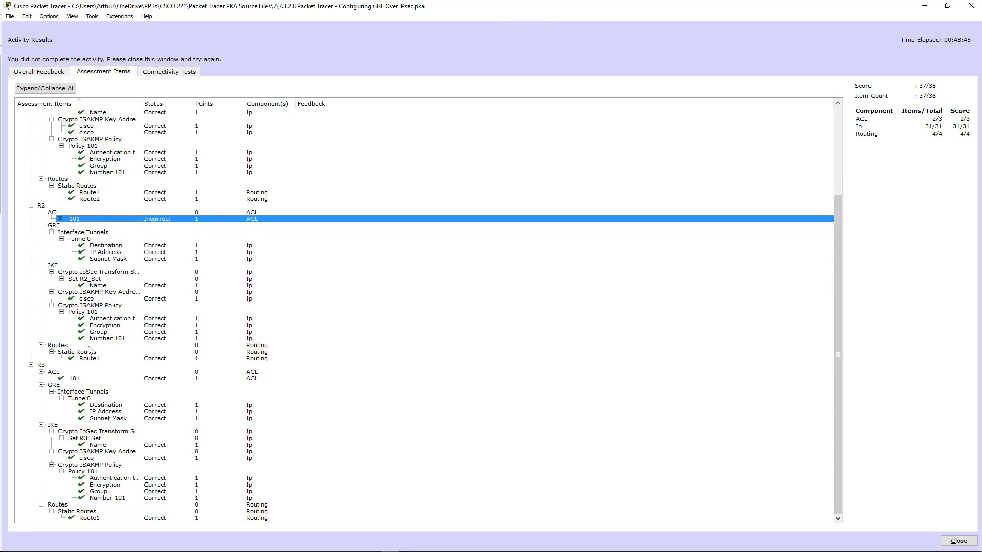
scroll(88, 347, "up", 6)
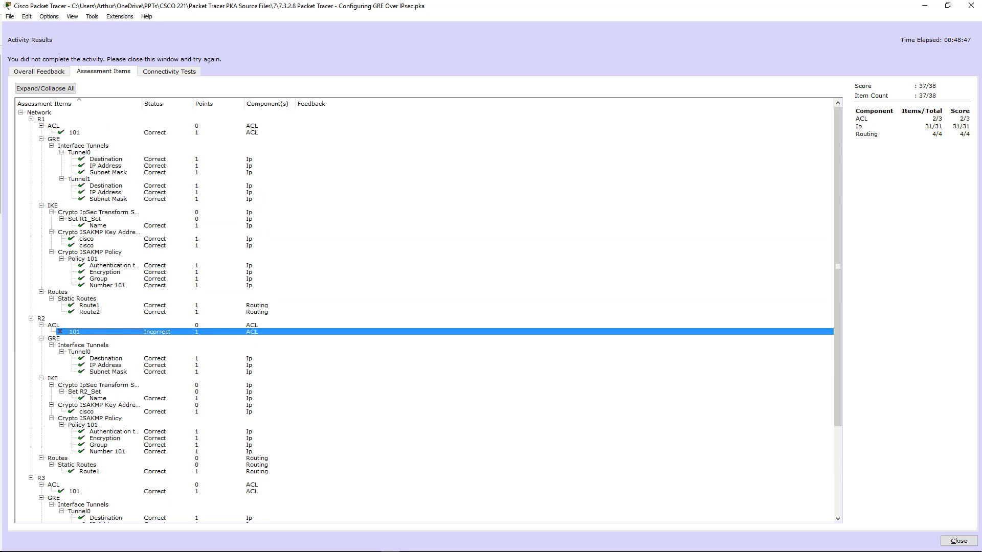
left_click(958, 541)
- Open R2's command line and enter privileged EXEC mode
left_click(134, 187)
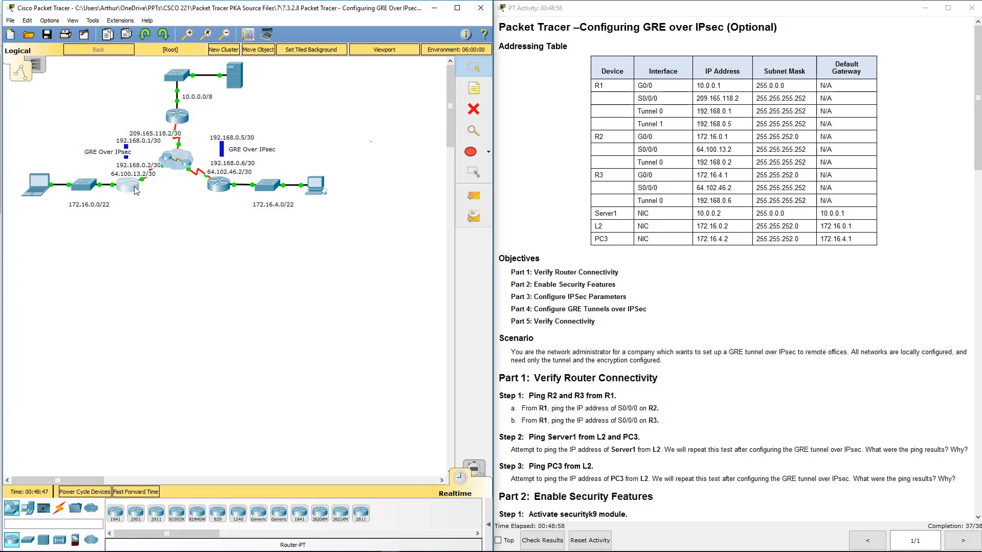
key("Return")
key("Return")
key("Return")
key("Return")
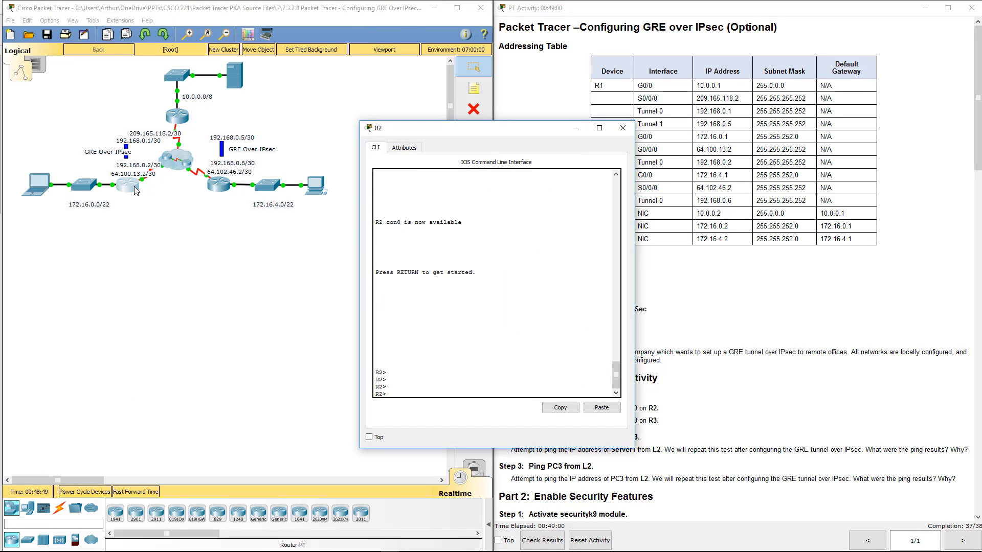
type("en")
key("Return")
key("Return")
- Display R2's running configuration up to the access-list 101 entry and return to the prompt
type("show run")
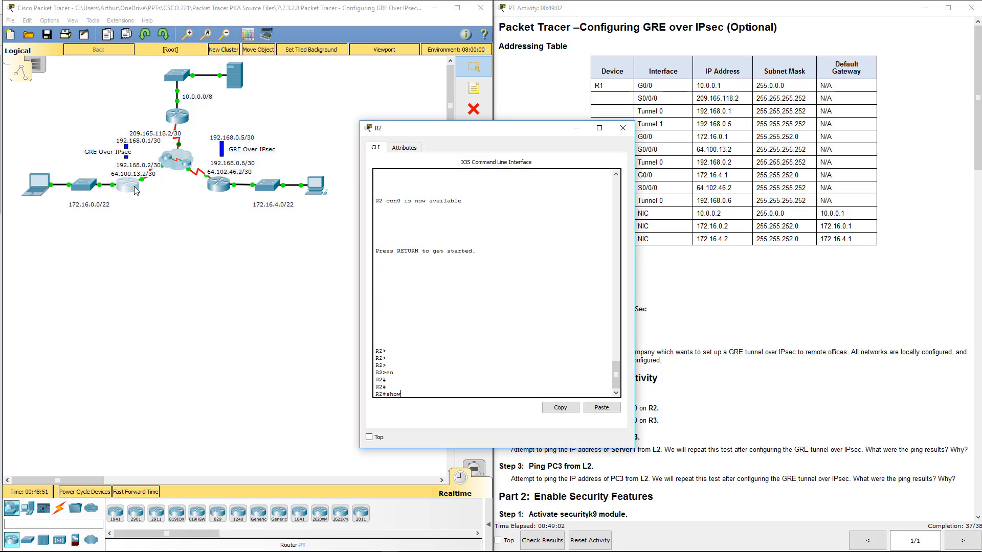
key("Return")
key("space")
key("space")
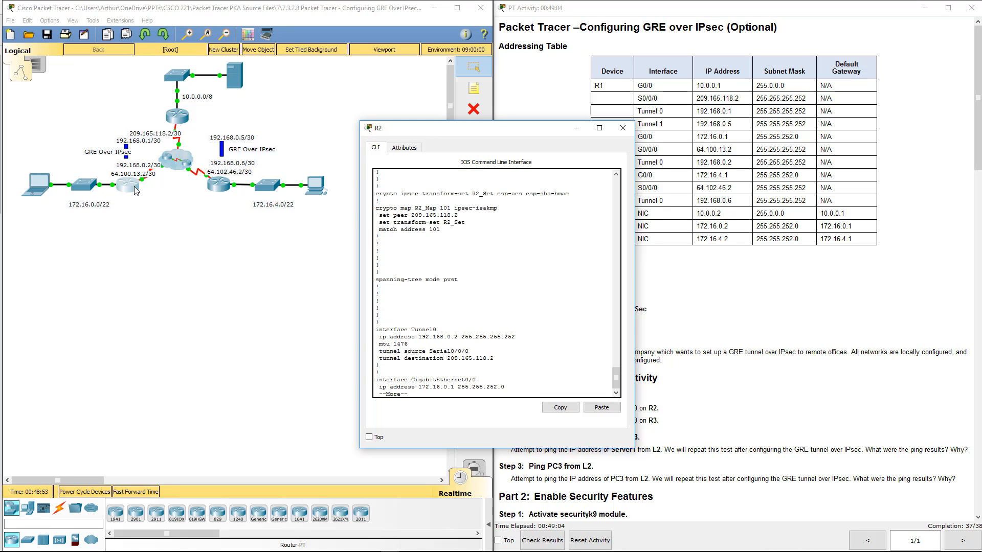
key("space")
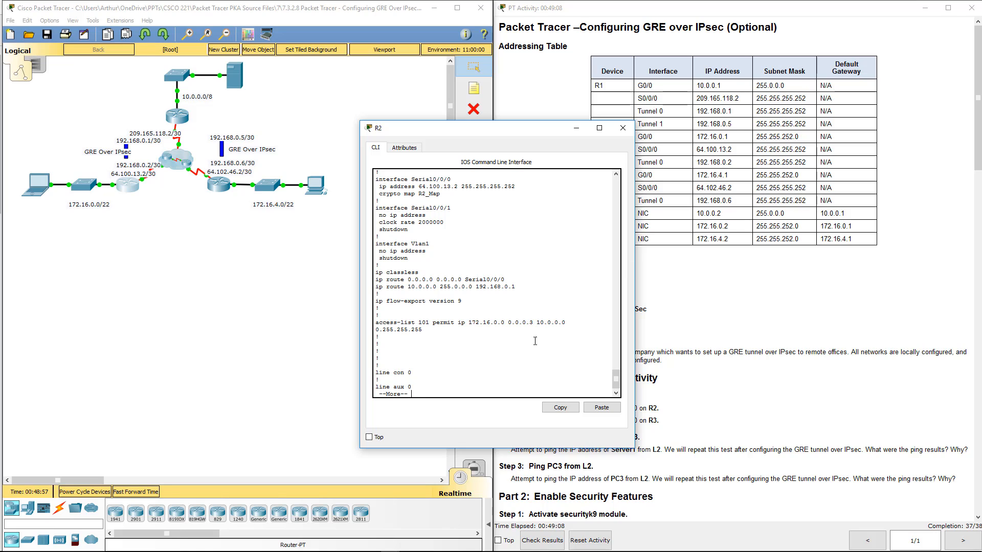
key("q")
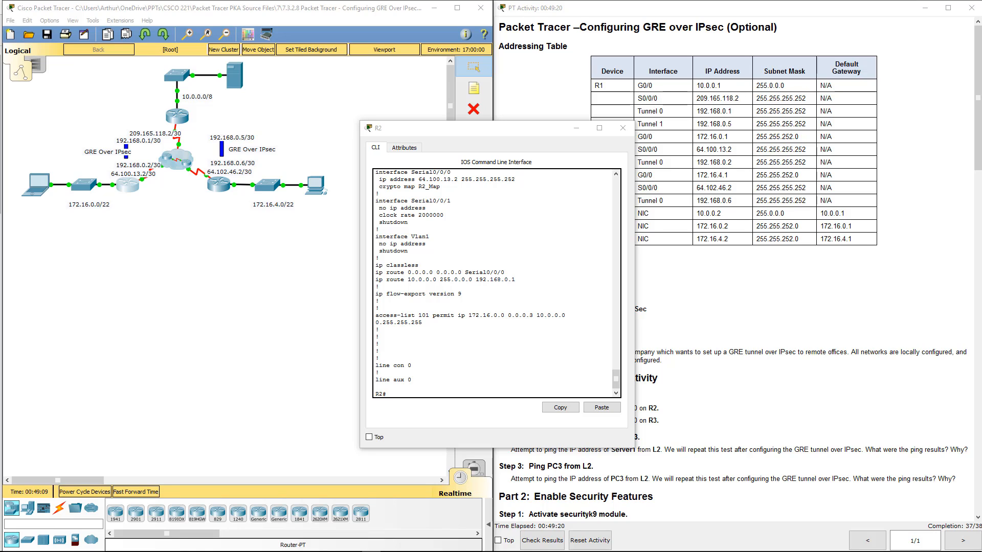
- In R2's global configuration mode, remove the entry access-list 101 permit ip 172.16.0.0 0.0.0.3 10.0.0.0 0.255.255.255
left_click(398, 395)
type("co")
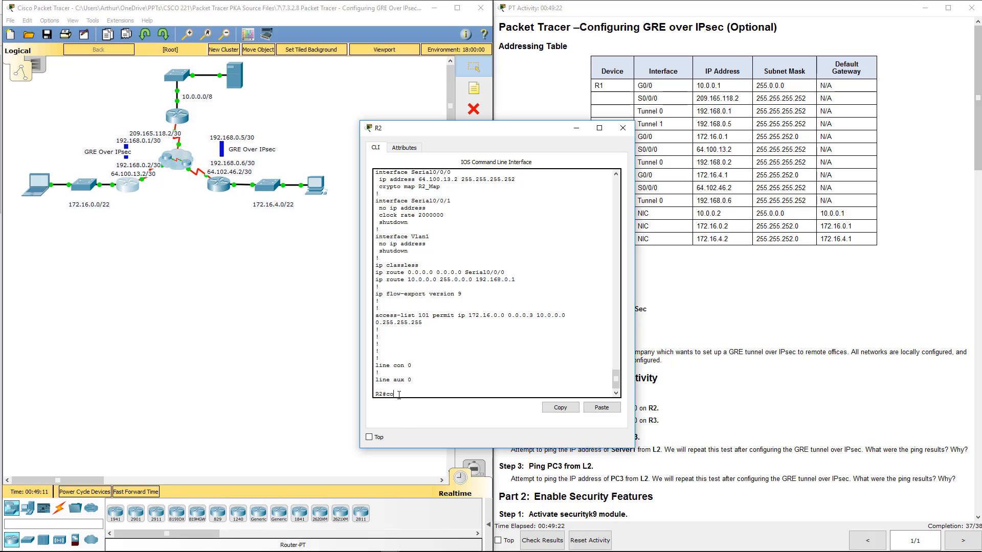
type("nf t")
key("Return")
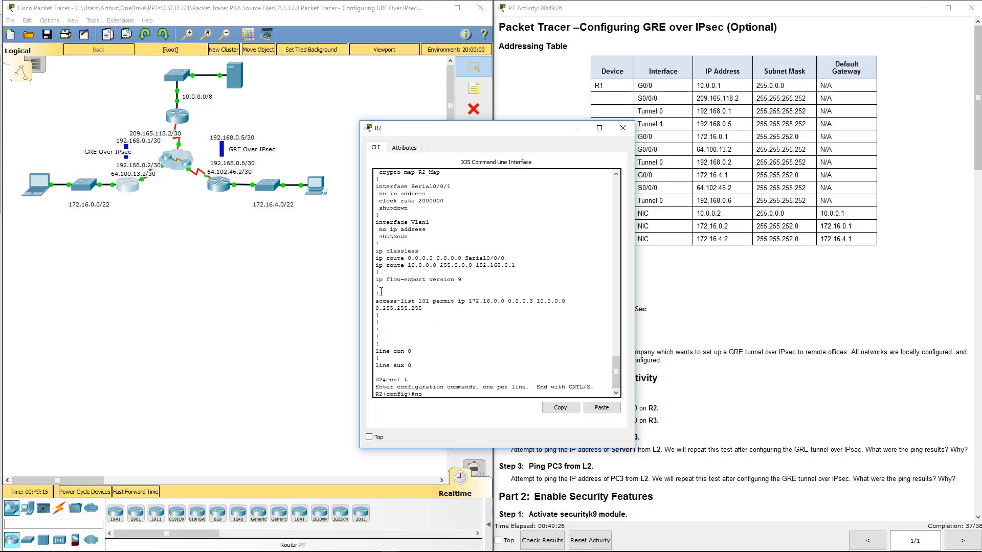
left_click_drag(380, 301, 424, 307)
right_click(417, 307)
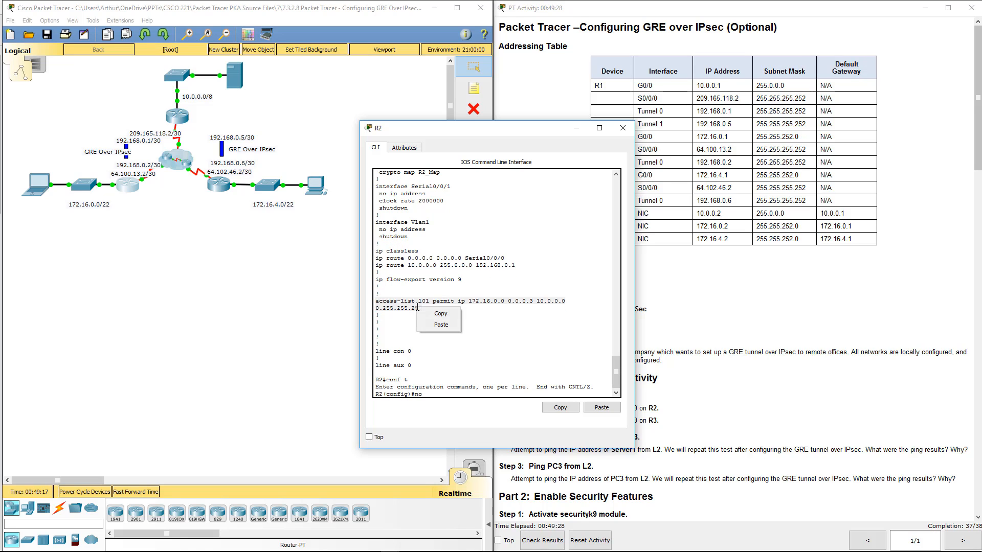
left_click(402, 307)
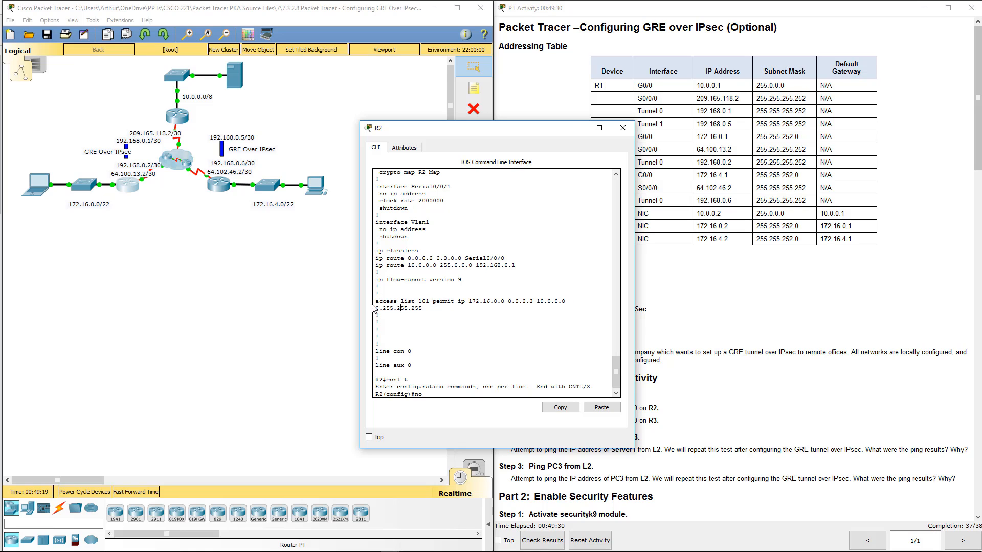
left_click_drag(376, 301, 427, 305)
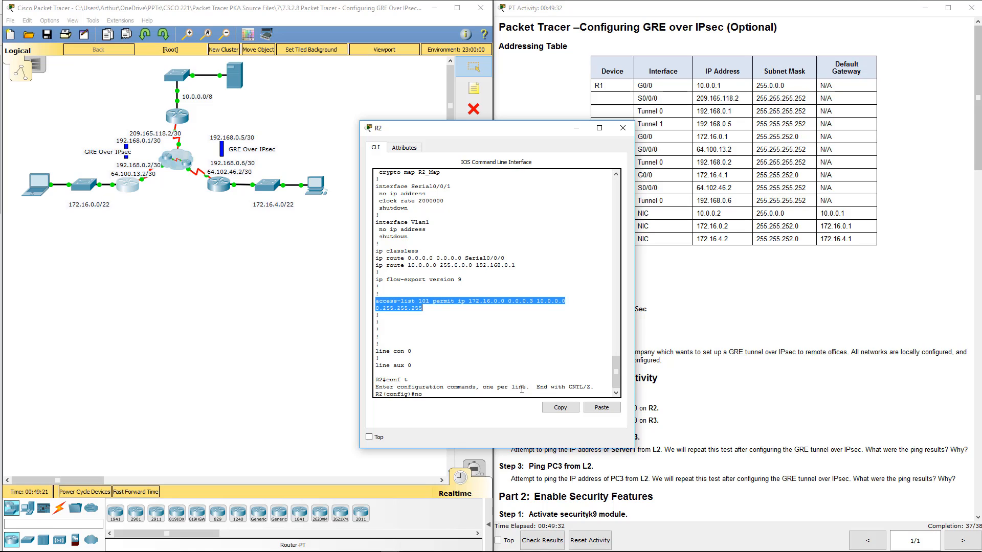
left_click(560, 408)
left_click(602, 407)
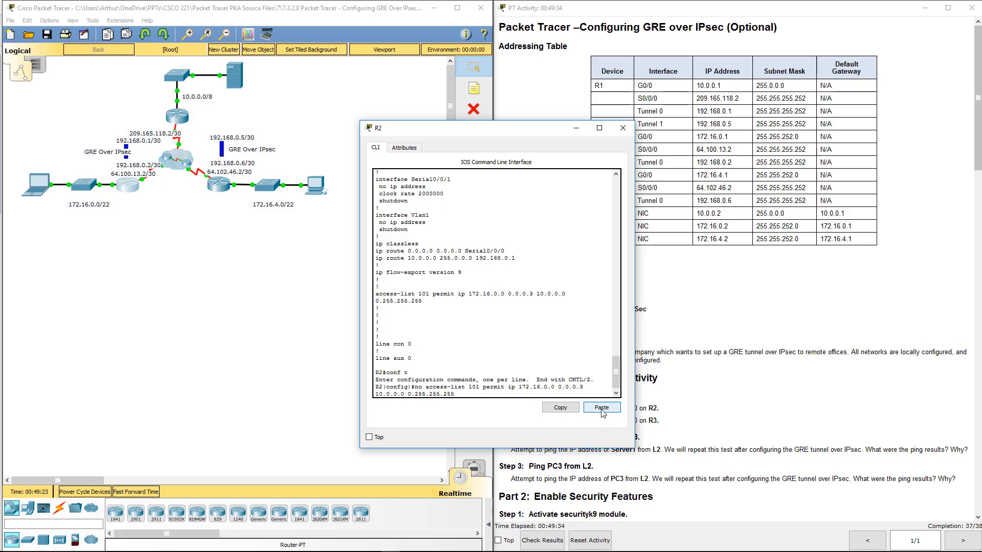
key("Return")
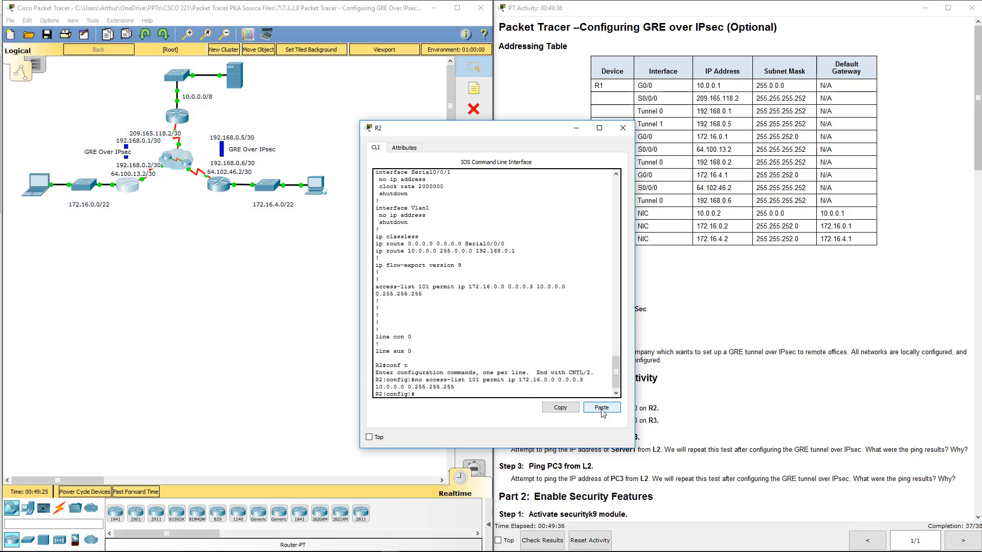
- Re-create R2's ACL entry with the corrected wildcard: access-list 101 permit ip 172.16.0.0 0.0.3.255 10.0.0.0 0.255.255.255
key("Return")
key("Return")
key("Return")
key("Return")
key("Return")
key("Return")
key("Return")
key("Return")
key("Return")
key("Return")
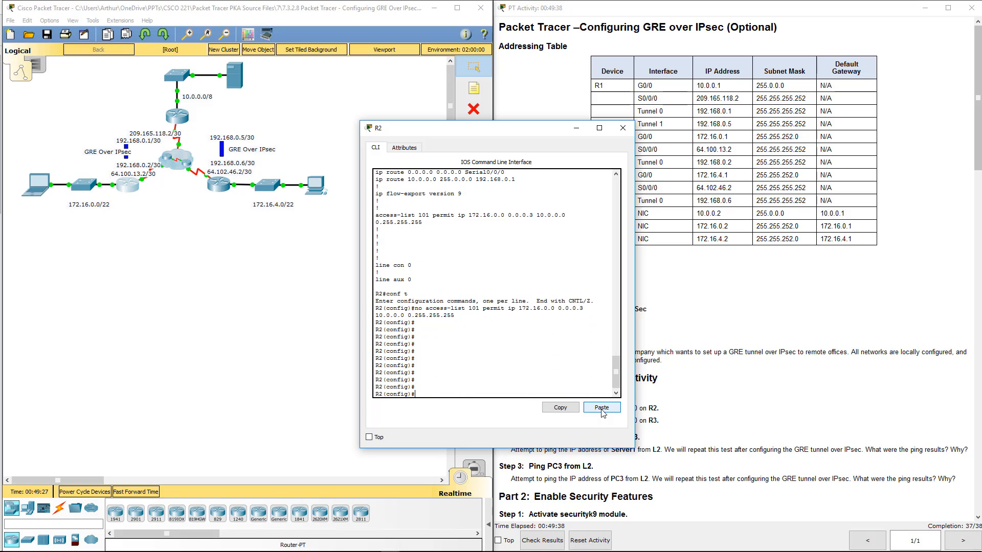
left_click(601, 408)
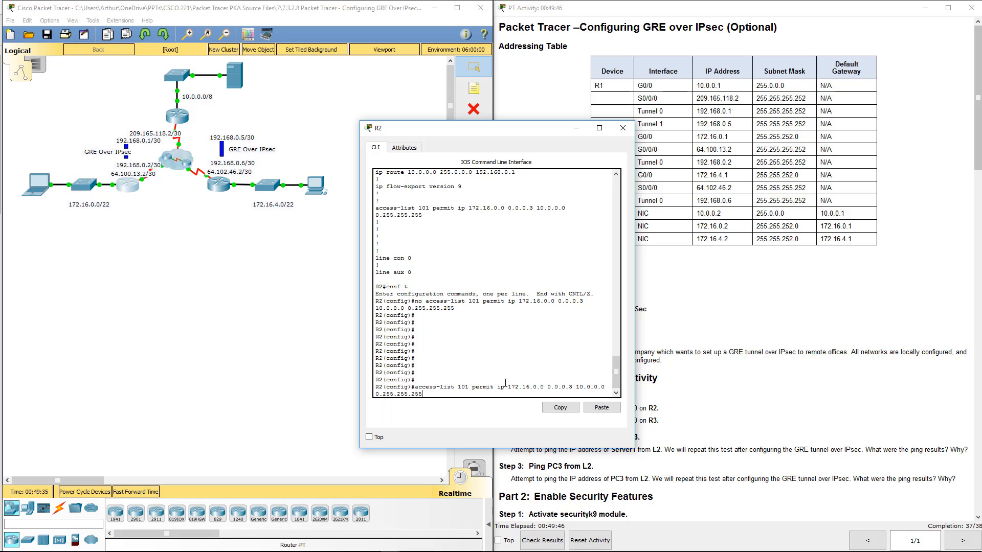
left_click_drag(511, 388, 537, 389)
left_click(537, 393)
key("BackSpace")
key("BackSpace")
type(".255")
left_click_drag(550, 130, 495, 123)
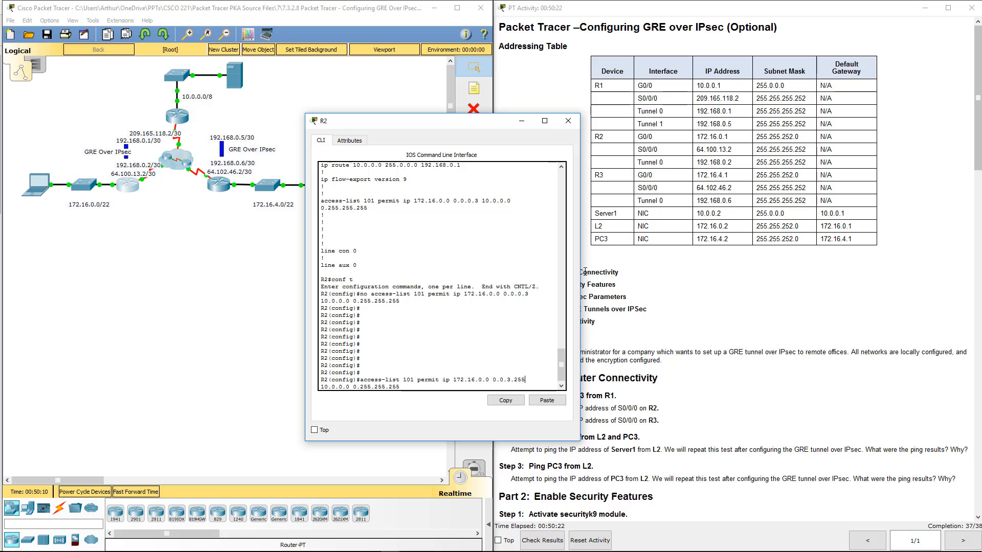
key("Return")
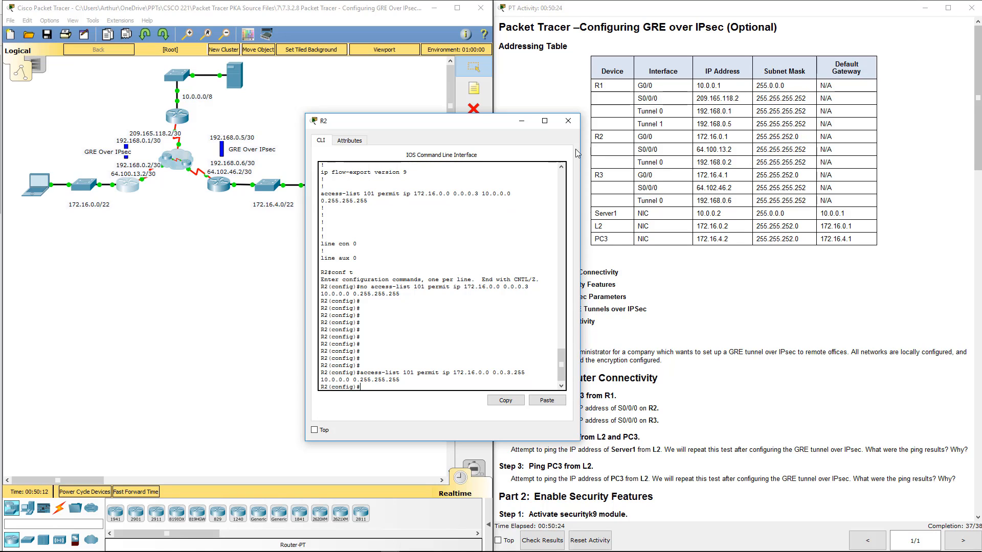
- Close the R2 window and check the activity results again, reviewing the assessment items for all three routers
left_click(568, 121)
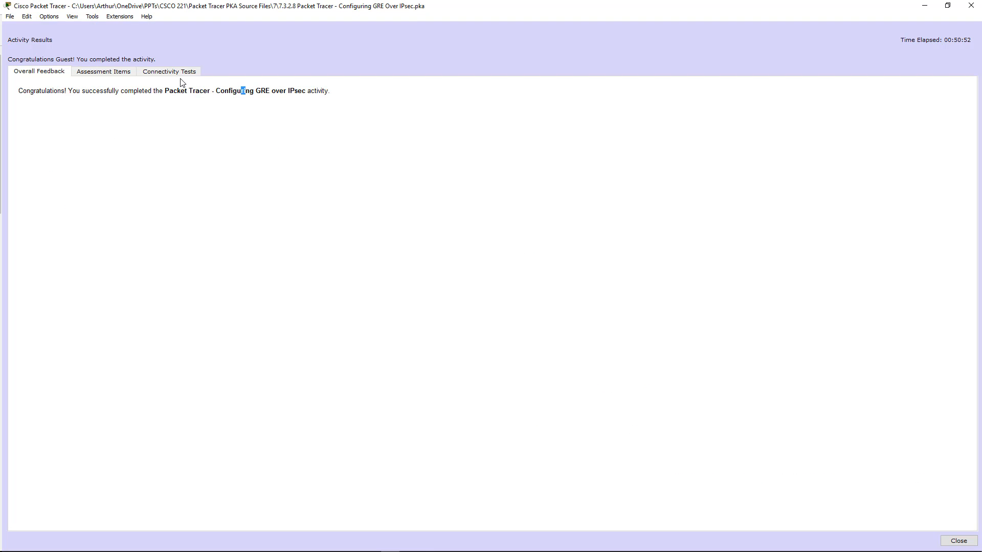
left_click(103, 72)
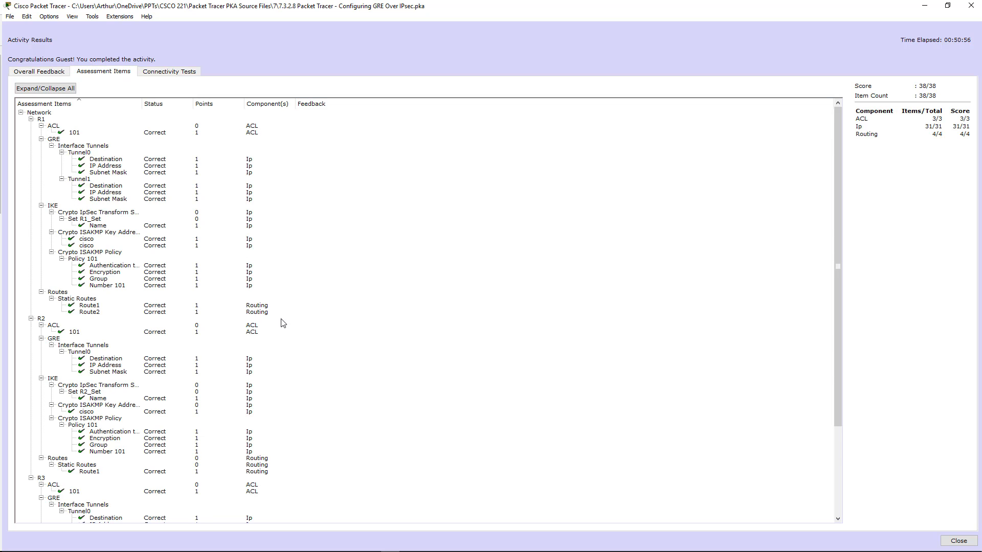
scroll(278, 322, "down", 6)
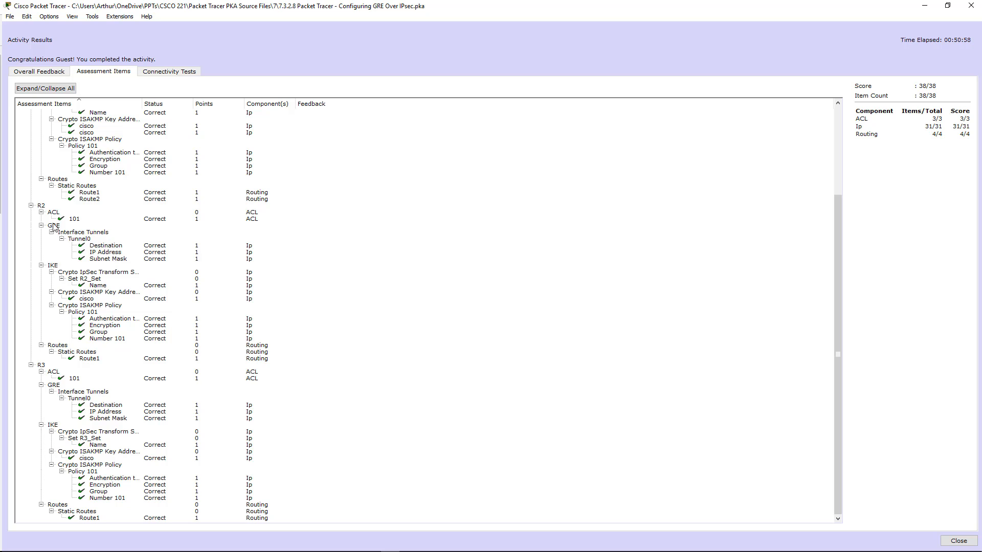